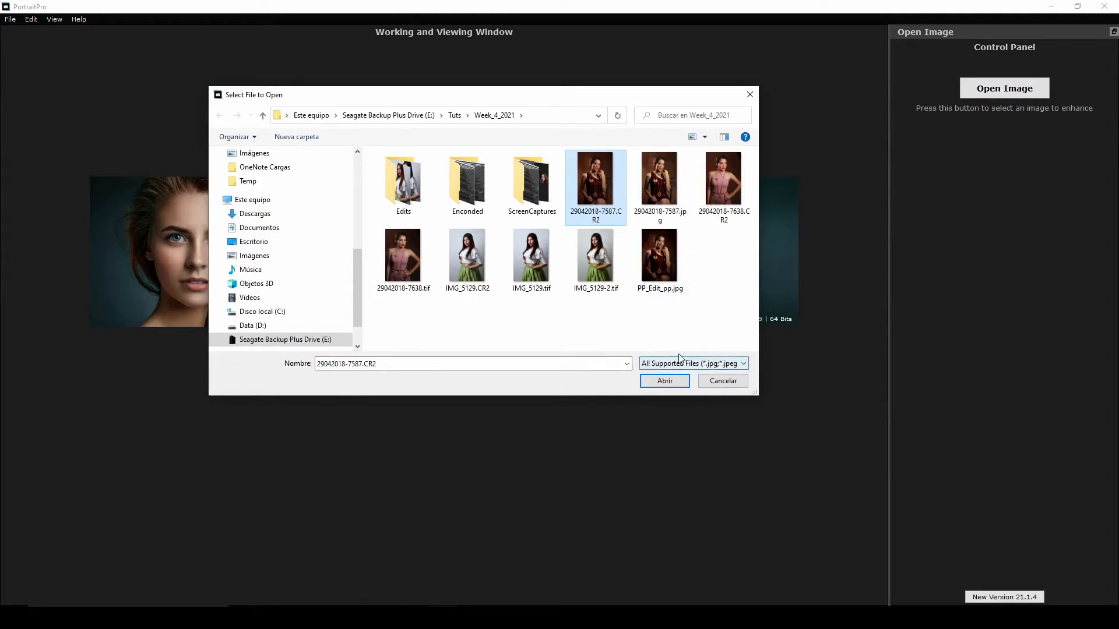
Open the raw portrait 29042018-7587.CR2 and set the detected face's gender to Female.
{"action": "left_click", "coordinate": [663, 382]}
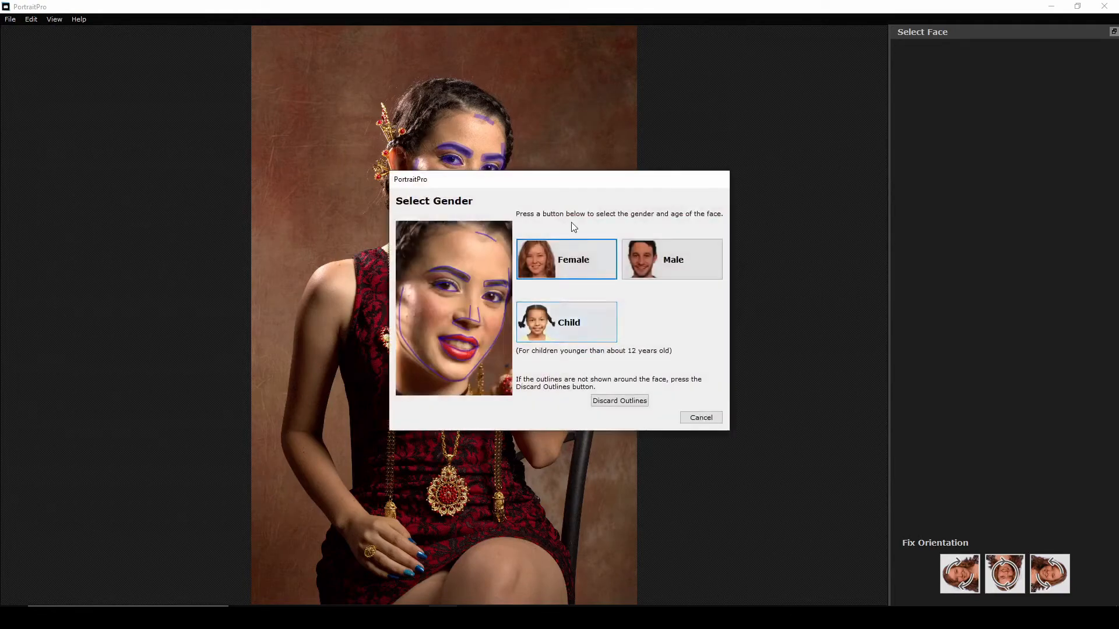
{"action": "left_click_drag", "start_coordinate": [570, 180], "coordinate": [750, 88]}
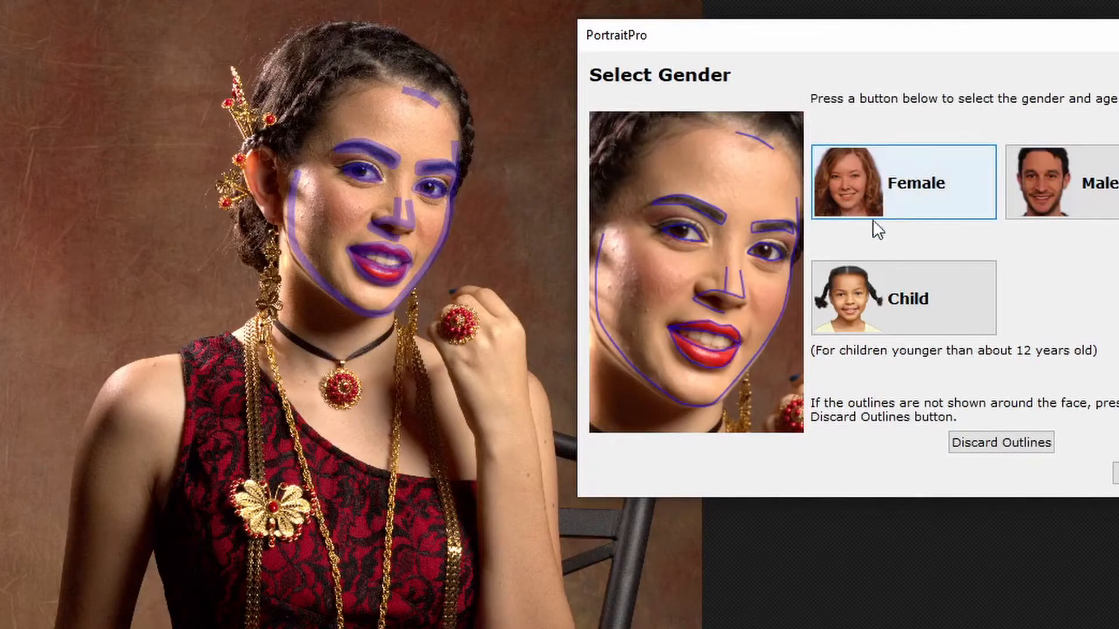
{"action": "left_click", "coordinate": [887, 193]}
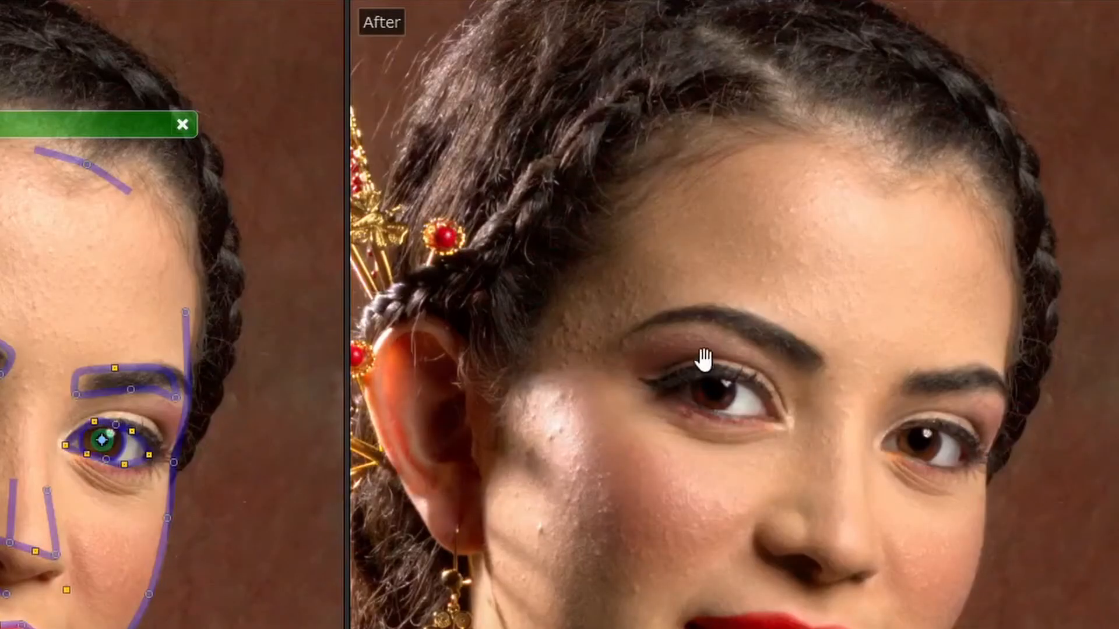
{"action": "scroll", "coordinate": [705, 376], "scroll_direction": "down", "scroll_amount": 3}
{"action": "scroll", "coordinate": [708, 373], "scroll_direction": "up", "scroll_amount": 3}
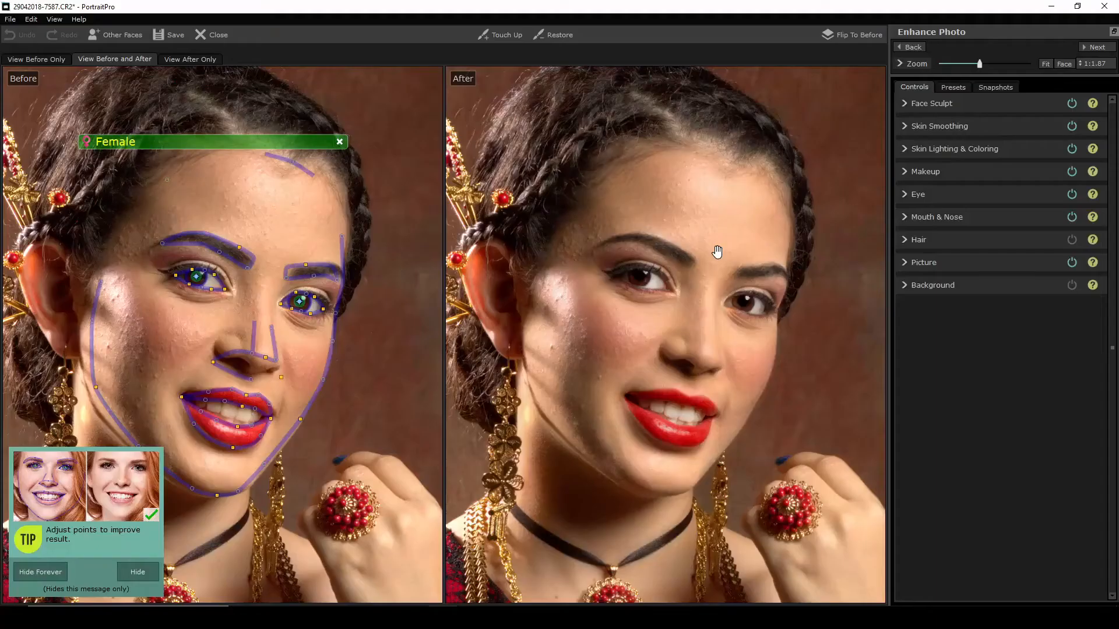
Try the Young-Soft and JC-Middle-2 presets on the portrait.
{"action": "left_click", "coordinate": [963, 88]}
{"action": "scroll", "coordinate": [1040, 323], "scroll_direction": "down", "scroll_amount": 4}
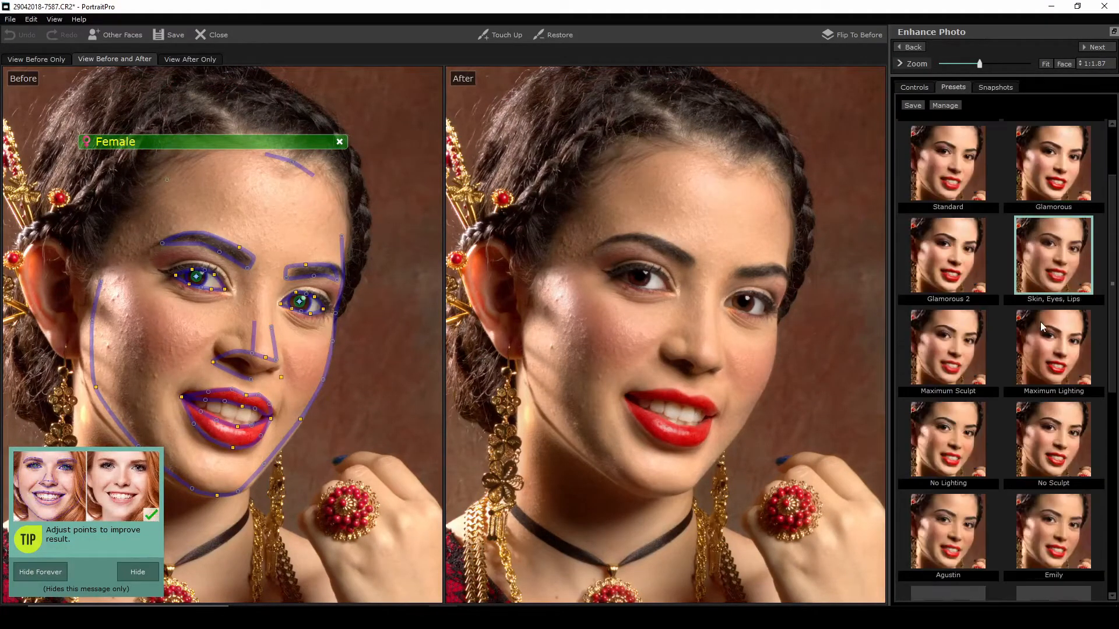
{"action": "scroll", "coordinate": [1017, 420], "scroll_direction": "down", "scroll_amount": 1}
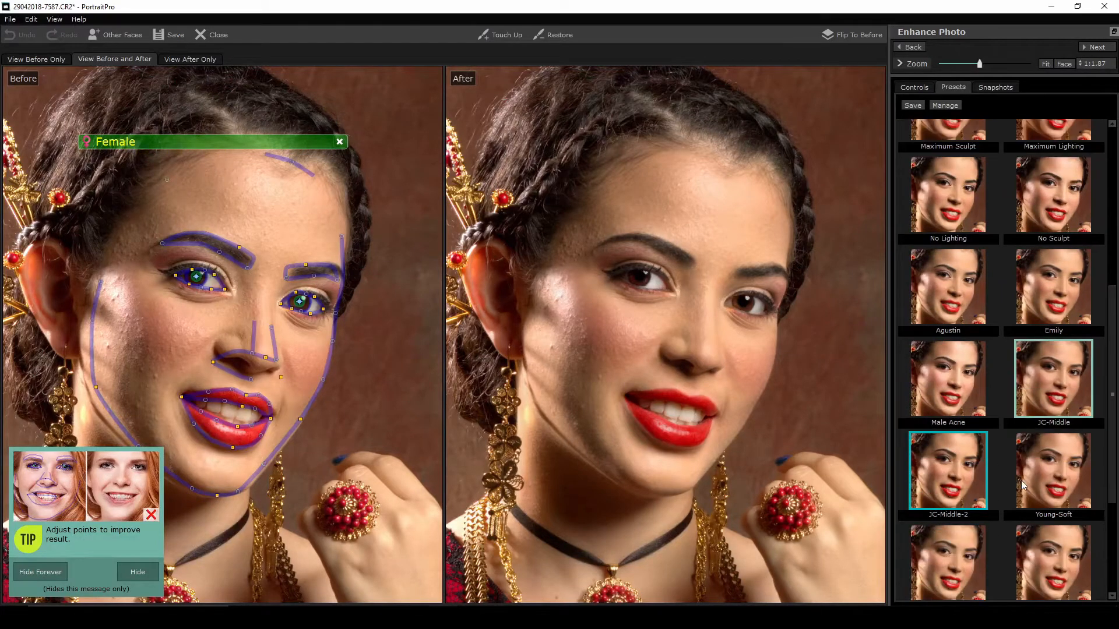
{"action": "scroll", "coordinate": [1049, 434], "scroll_direction": "down", "scroll_amount": 1}
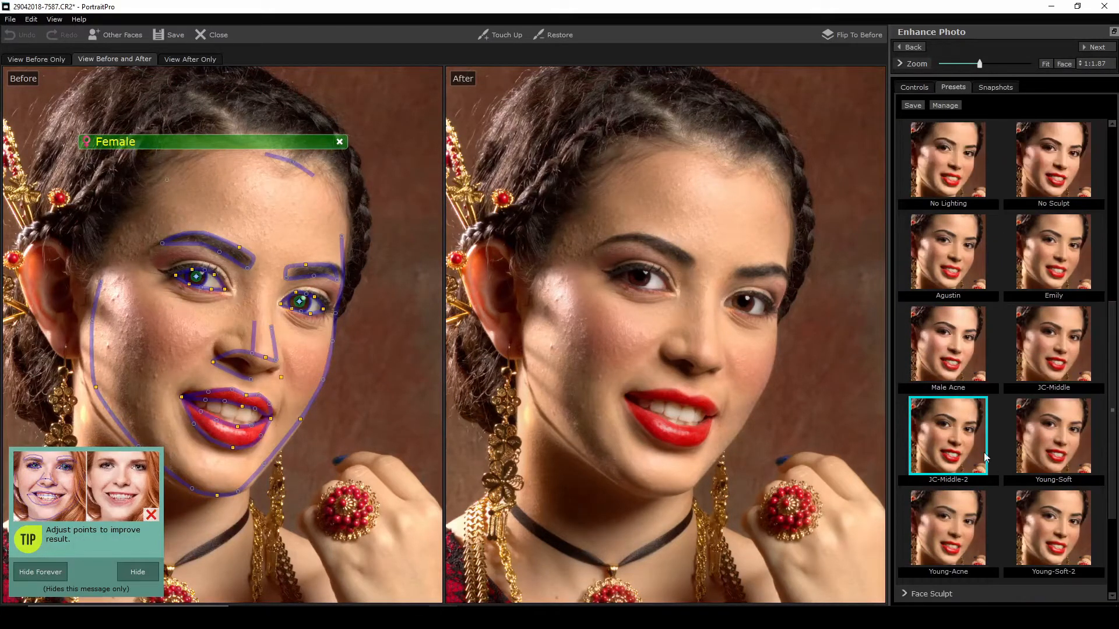
{"action": "left_click", "coordinate": [1075, 444]}
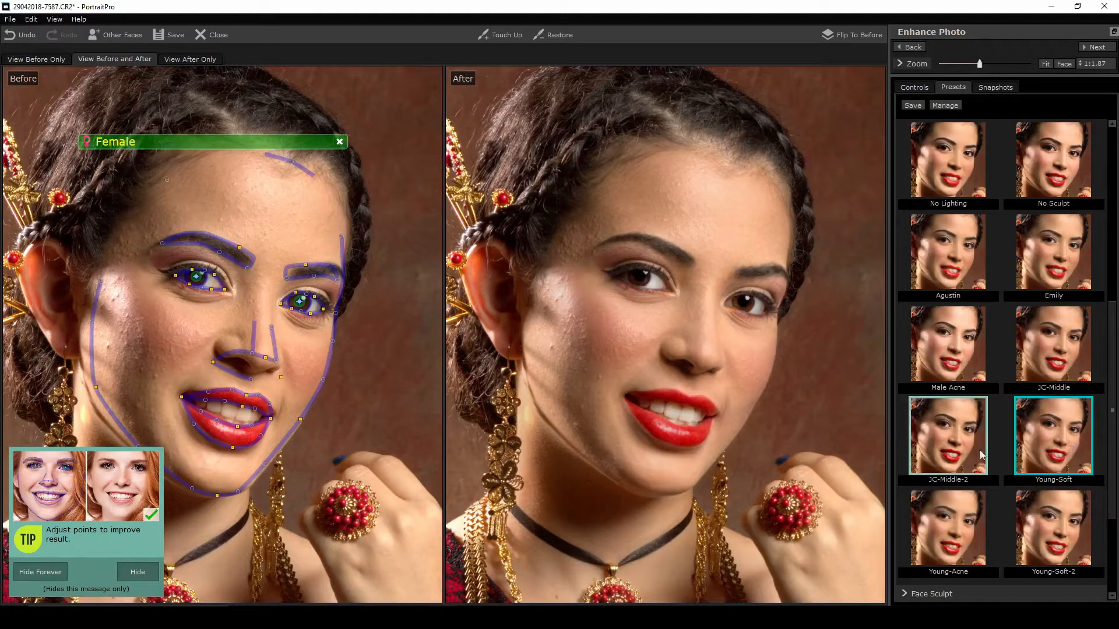
{"action": "left_click", "coordinate": [959, 455]}
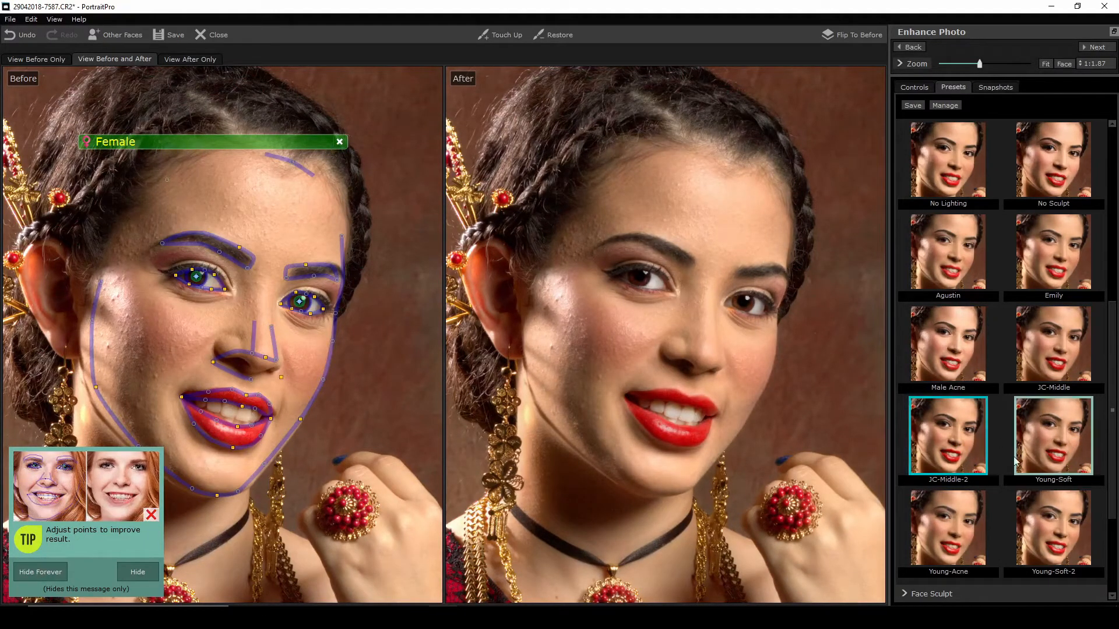
Apply the Standard global preset and compare the skin closely between the before and after views.
{"action": "scroll", "coordinate": [979, 428], "scroll_direction": "up", "scroll_amount": 5}
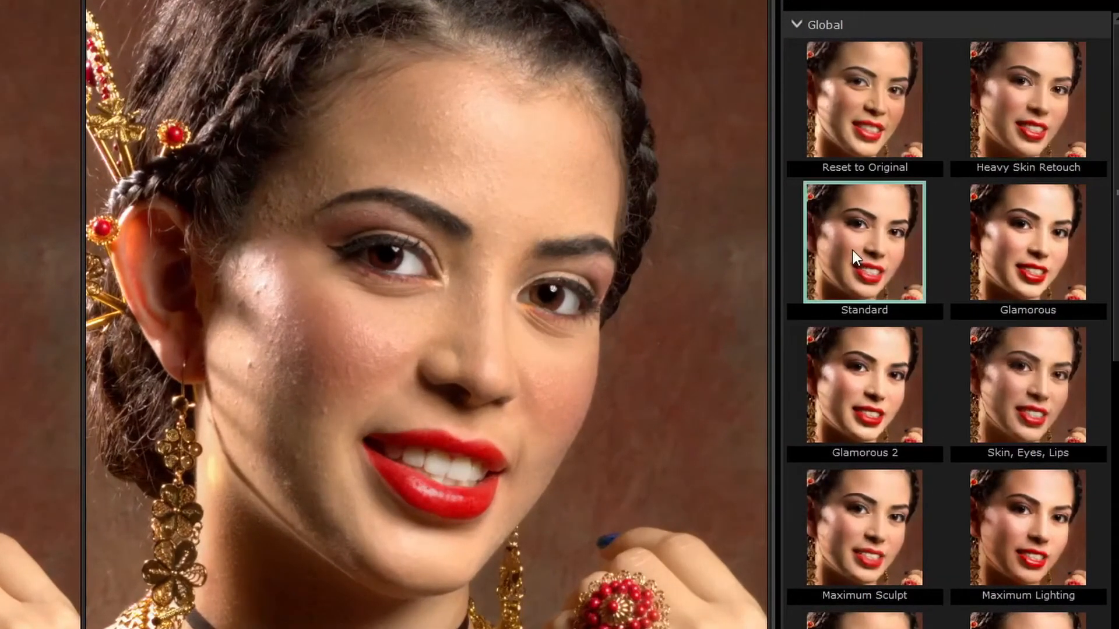
{"action": "left_click", "coordinate": [852, 251]}
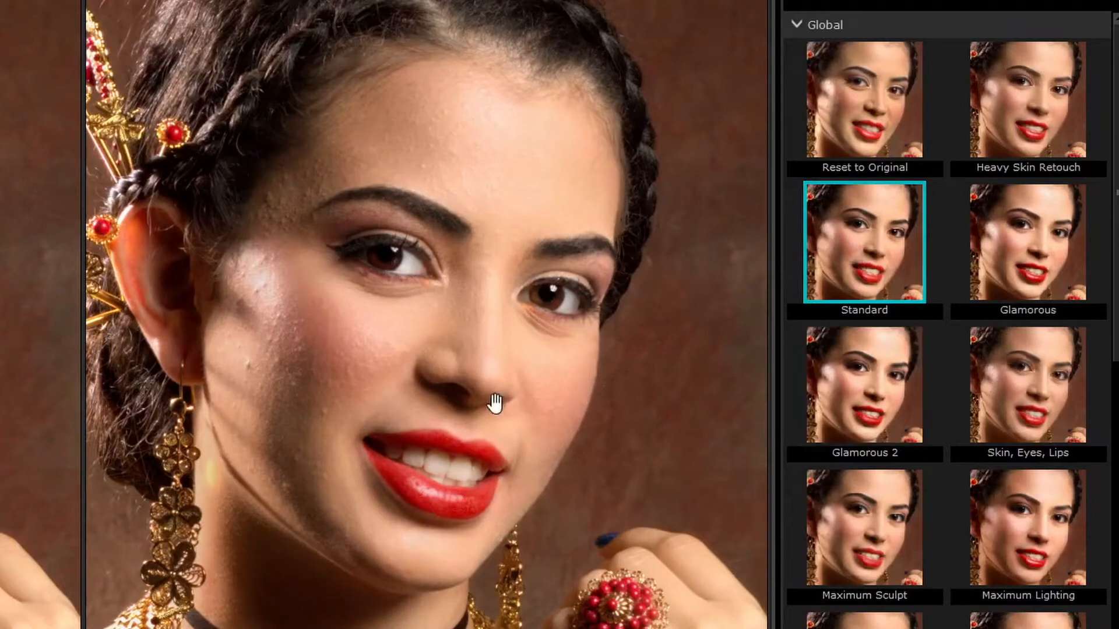
{"action": "scroll", "coordinate": [446, 264], "scroll_direction": "down", "scroll_amount": 3}
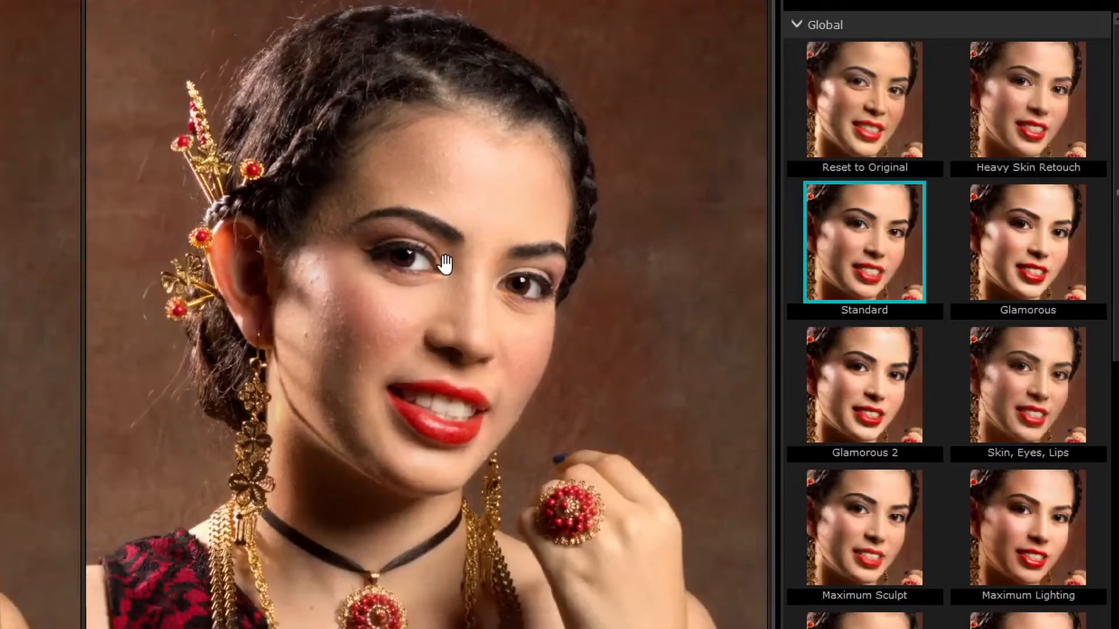
{"action": "scroll", "coordinate": [446, 265], "scroll_direction": "up", "scroll_amount": 3}
{"action": "scroll", "coordinate": [444, 263], "scroll_direction": "up", "scroll_amount": 2}
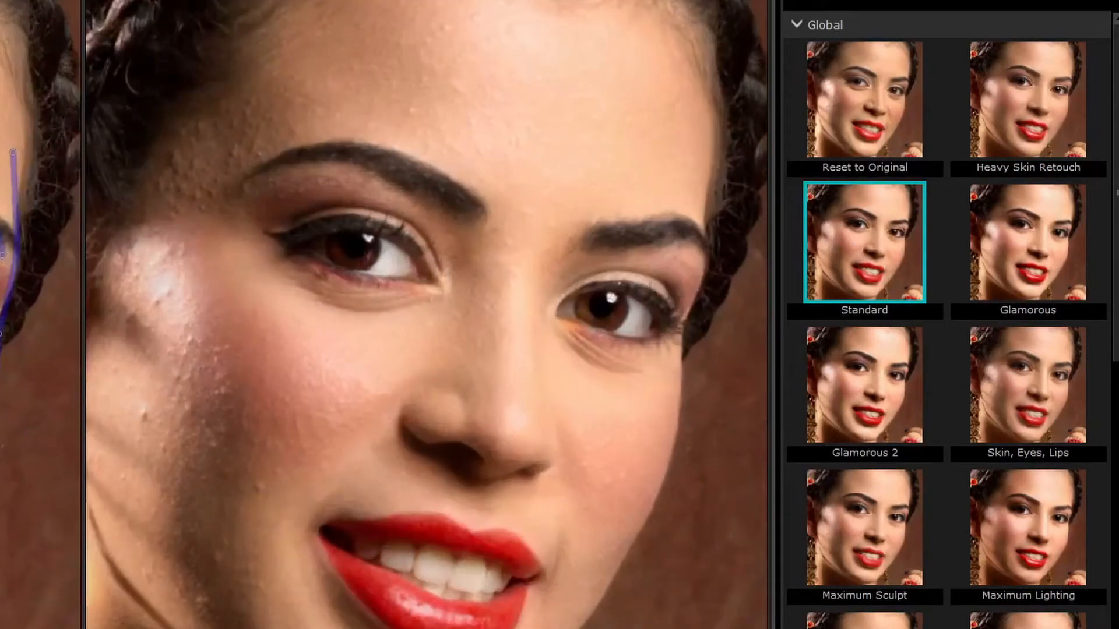
{"action": "mouse_move", "coordinate": [237, 369]}
{"action": "left_mouse_down"}
{"action": "mouse_move", "coordinate": [369, 343]}
{"action": "mouse_move", "coordinate": [285, 350]}
{"action": "mouse_move", "coordinate": [255, 381]}
{"action": "left_mouse_up"}
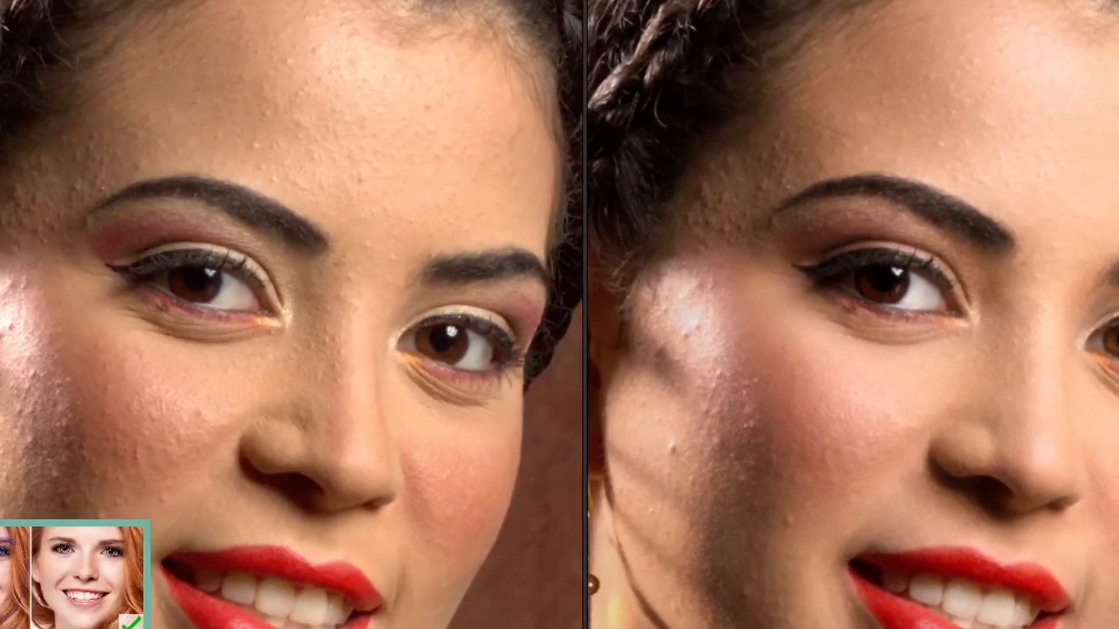
{"action": "mouse_move", "coordinate": [831, 429]}
{"action": "left_mouse_down"}
{"action": "mouse_move", "coordinate": [824, 417]}
{"action": "mouse_move", "coordinate": [837, 415]}
{"action": "left_mouse_up"}
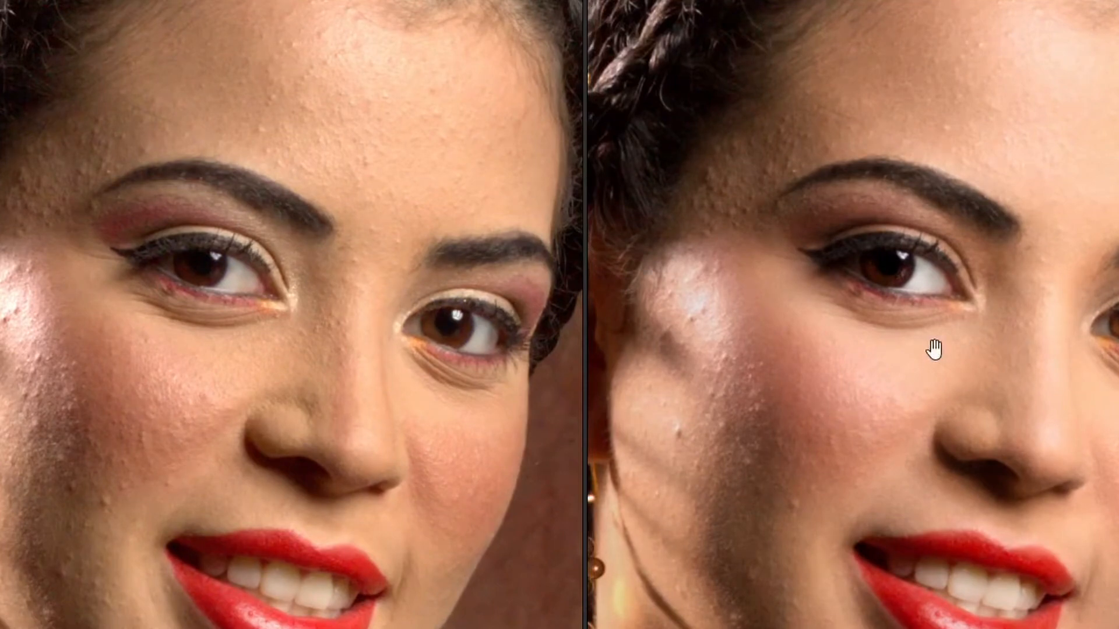
Compare the face with and without Face Sculpt, and leave Face Sculpt turned off.
{"action": "mouse_move", "coordinate": [394, 131]}
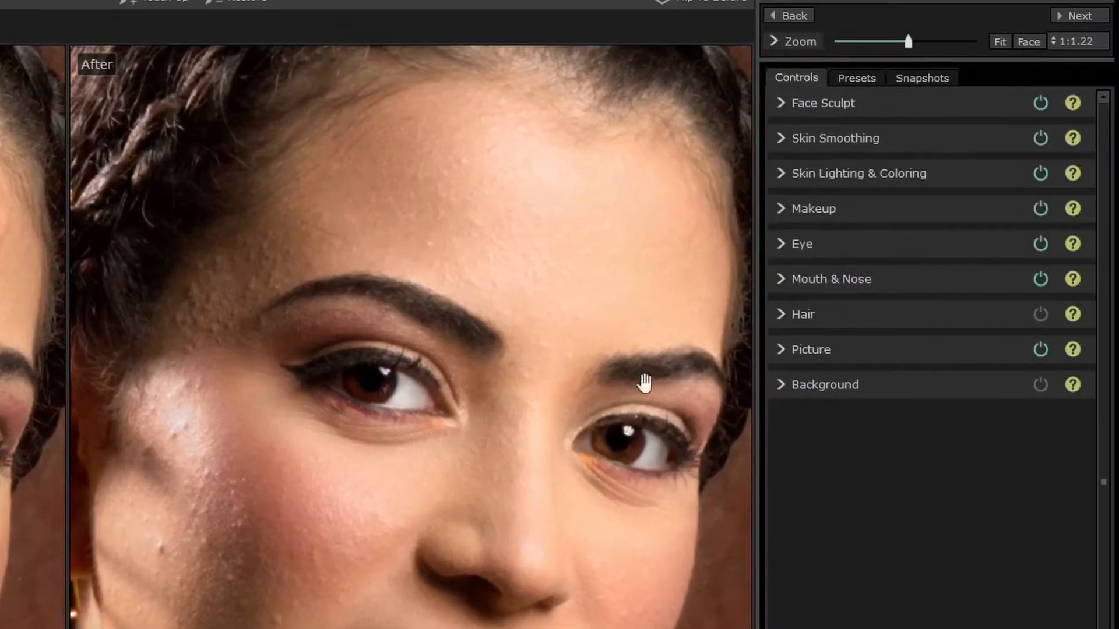
{"action": "scroll", "coordinate": [1042, 246], "scroll_direction": "down", "scroll_amount": 5}
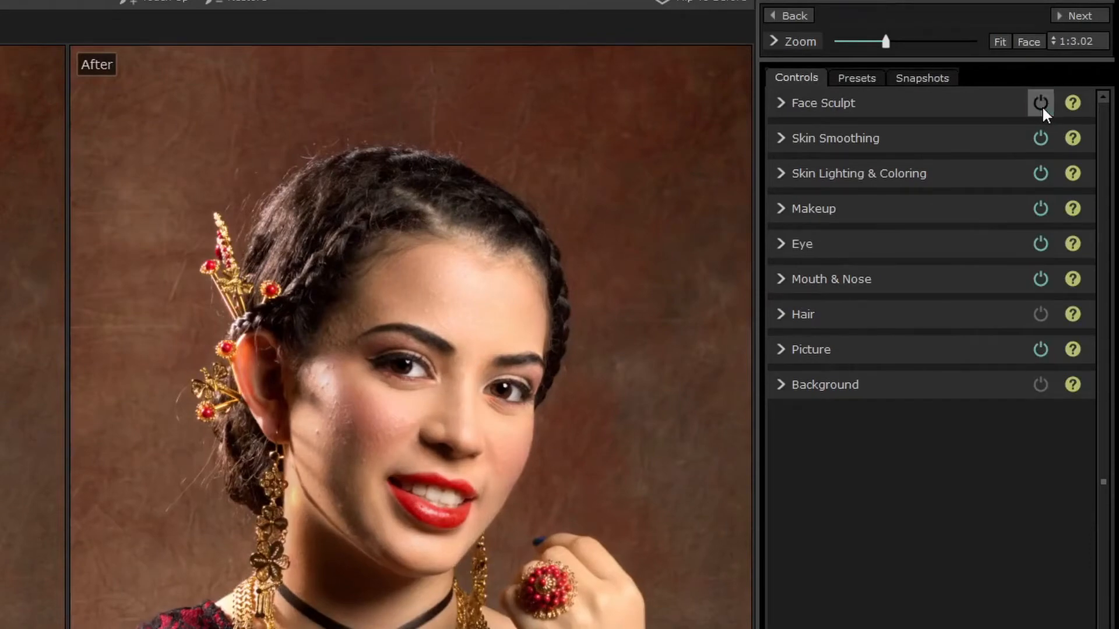
{"action": "left_click", "coordinate": [1041, 104]}
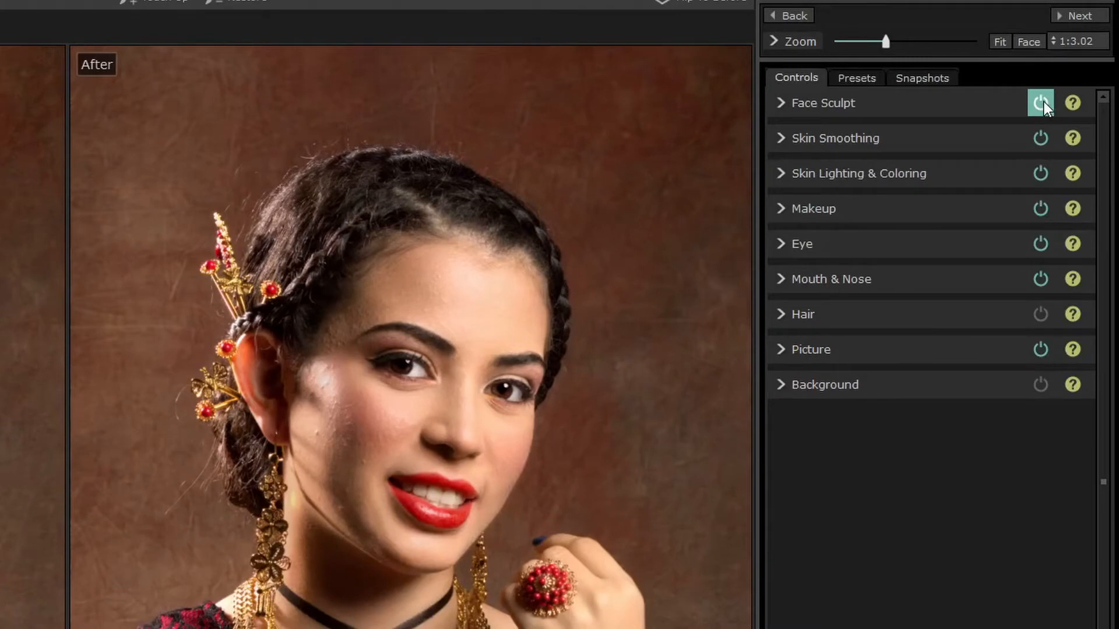
{"action": "left_click", "coordinate": [1042, 102]}
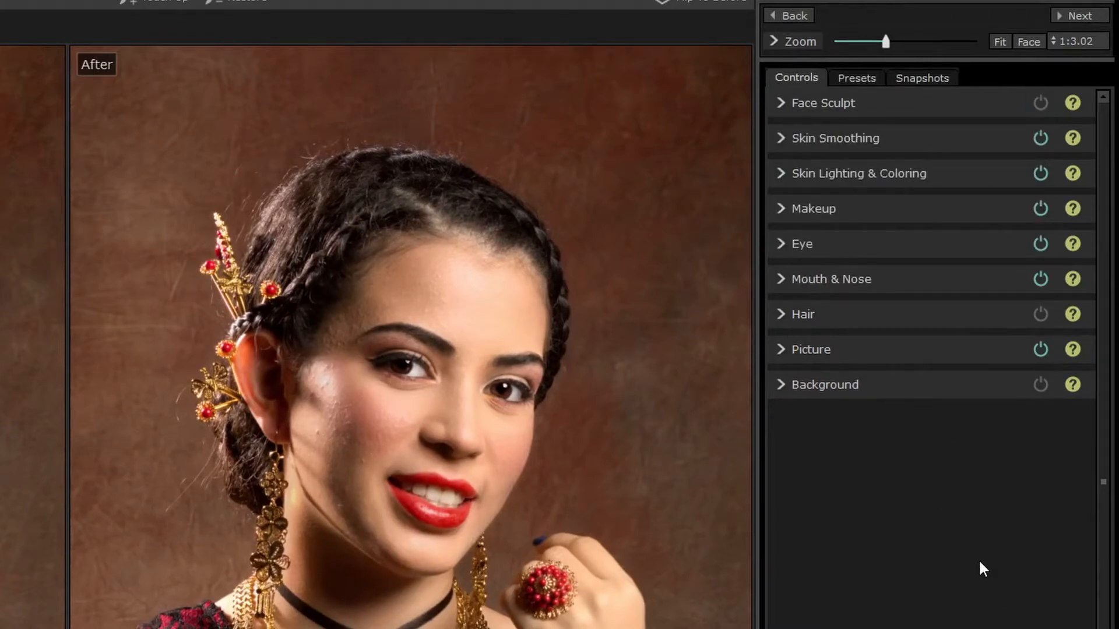
Compare the face with and without Skin Smoothing, and raise its Master Fade to 66.
{"action": "left_click", "coordinate": [1041, 138]}
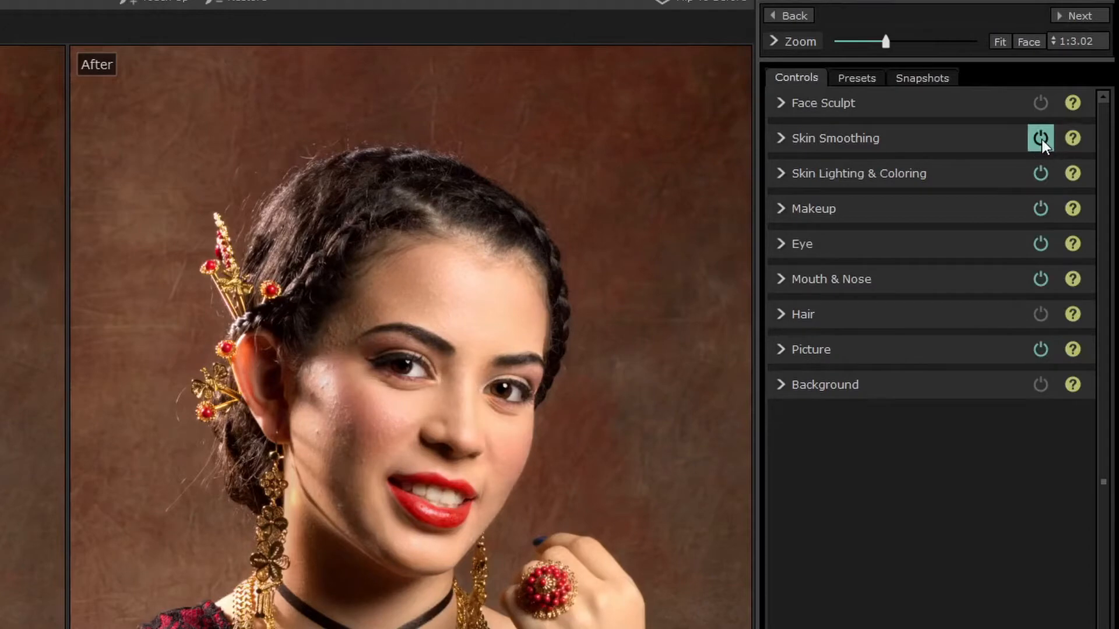
{"action": "left_click", "coordinate": [1041, 139]}
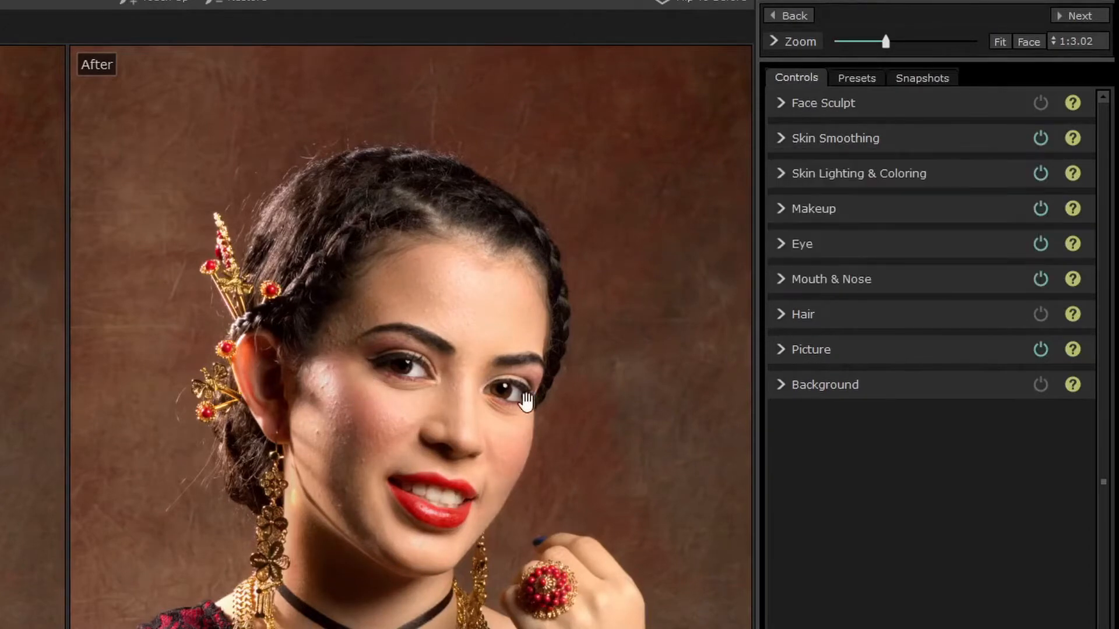
{"action": "left_click", "coordinate": [776, 135]}
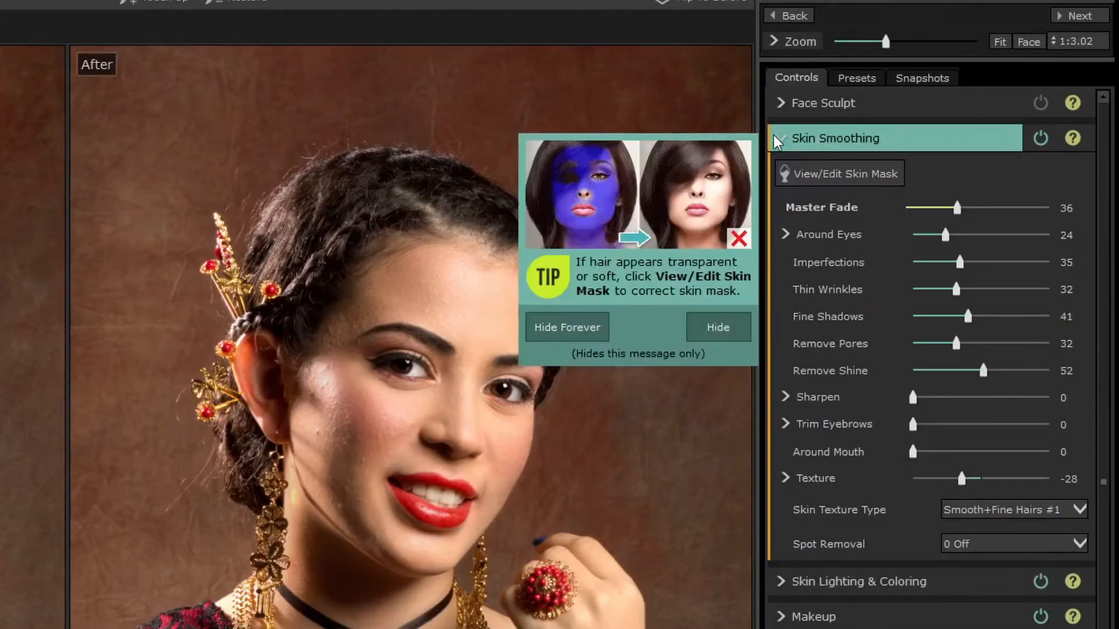
{"action": "left_click", "coordinate": [718, 327]}
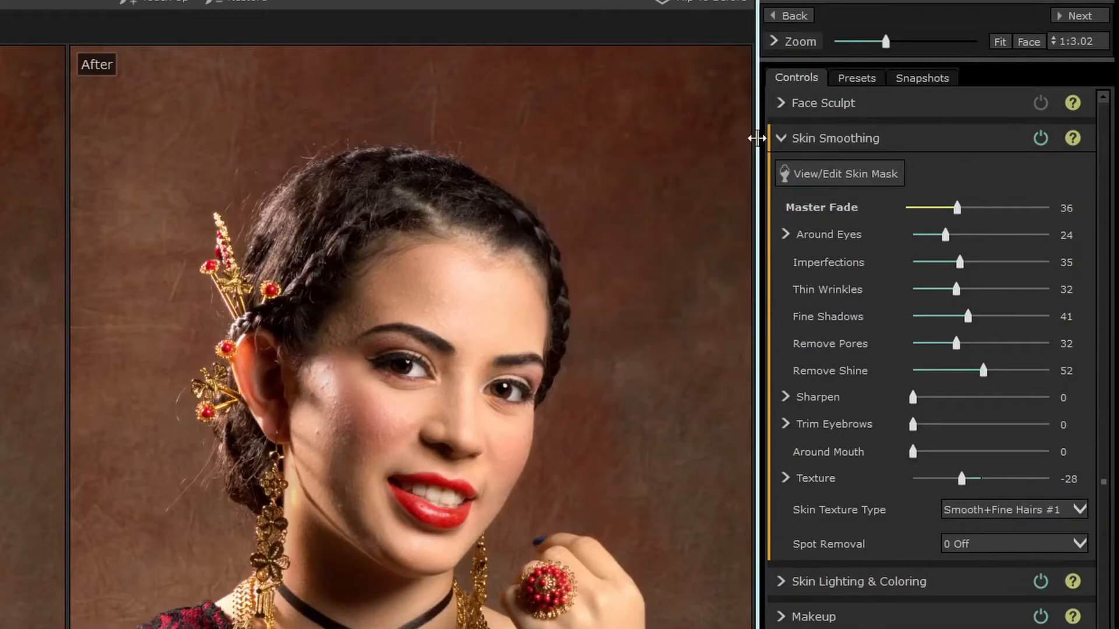
{"action": "left_click_drag", "start_coordinate": [957, 209], "coordinate": [989, 209]}
{"action": "scroll", "coordinate": [581, 286], "scroll_direction": "up", "scroll_amount": 2}
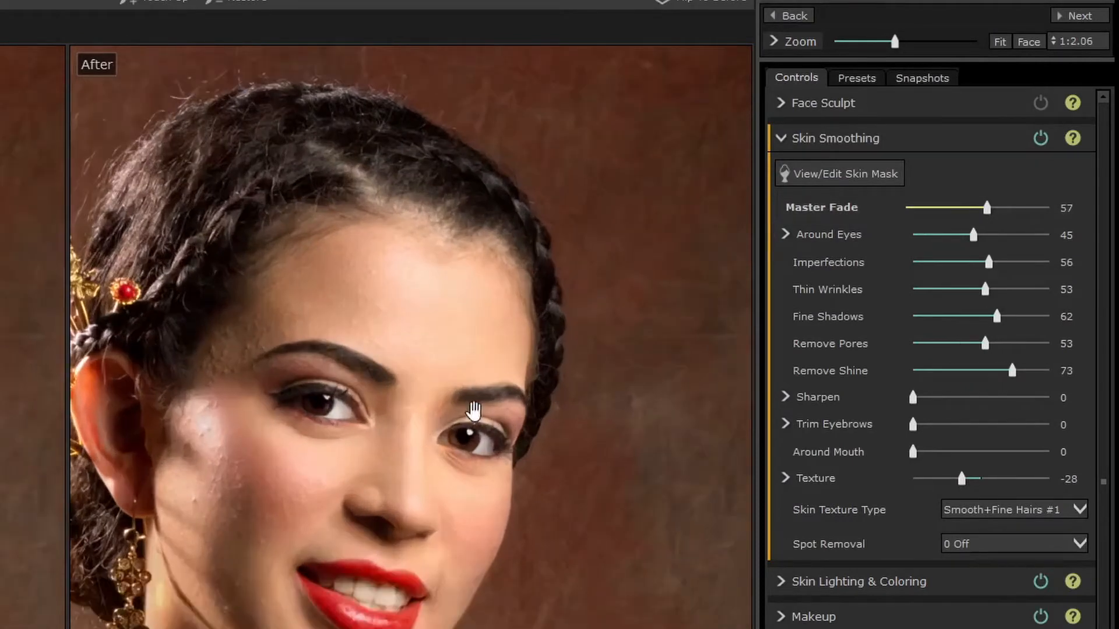
{"action": "left_click_drag", "start_coordinate": [443, 362], "coordinate": [502, 332]}
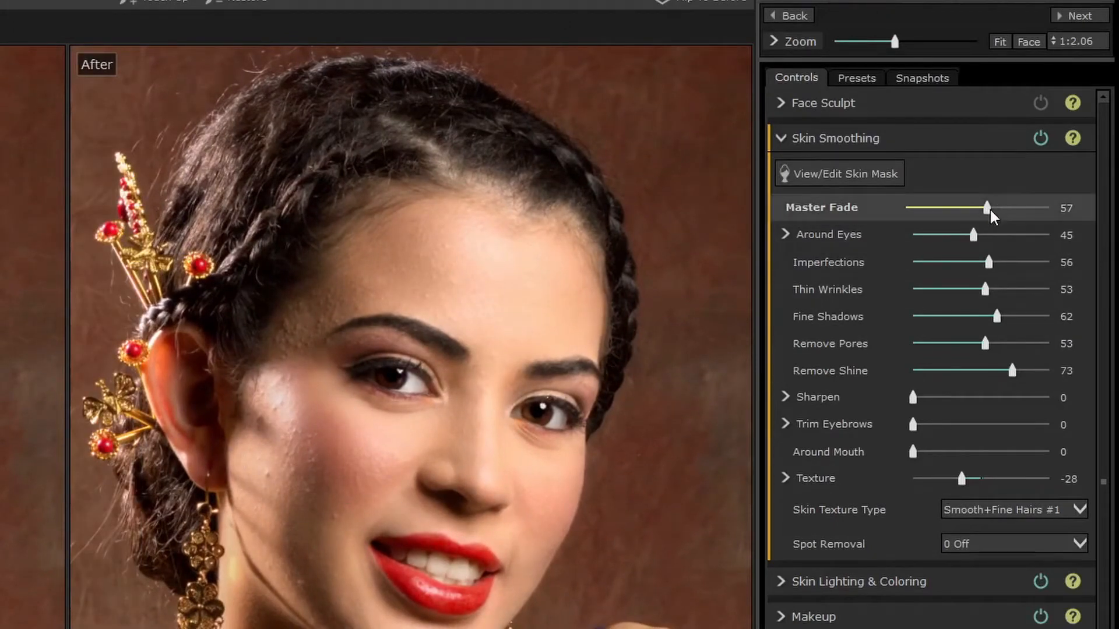
{"action": "left_click_drag", "start_coordinate": [989, 209], "coordinate": [1003, 214]}
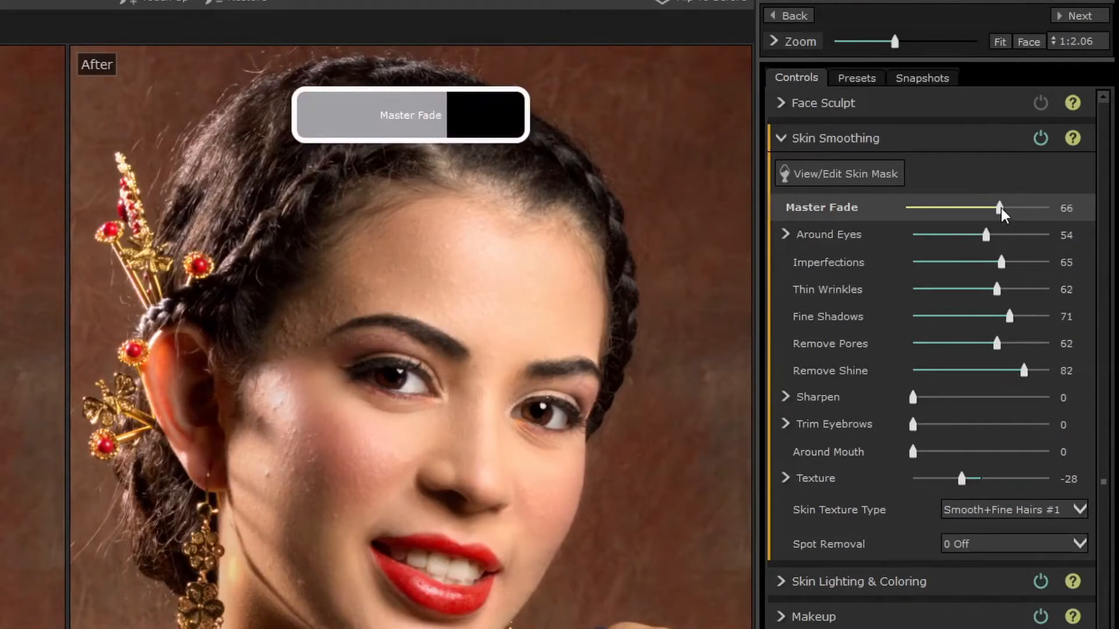
{"action": "scroll", "coordinate": [370, 324], "scroll_direction": "up", "scroll_amount": 4}
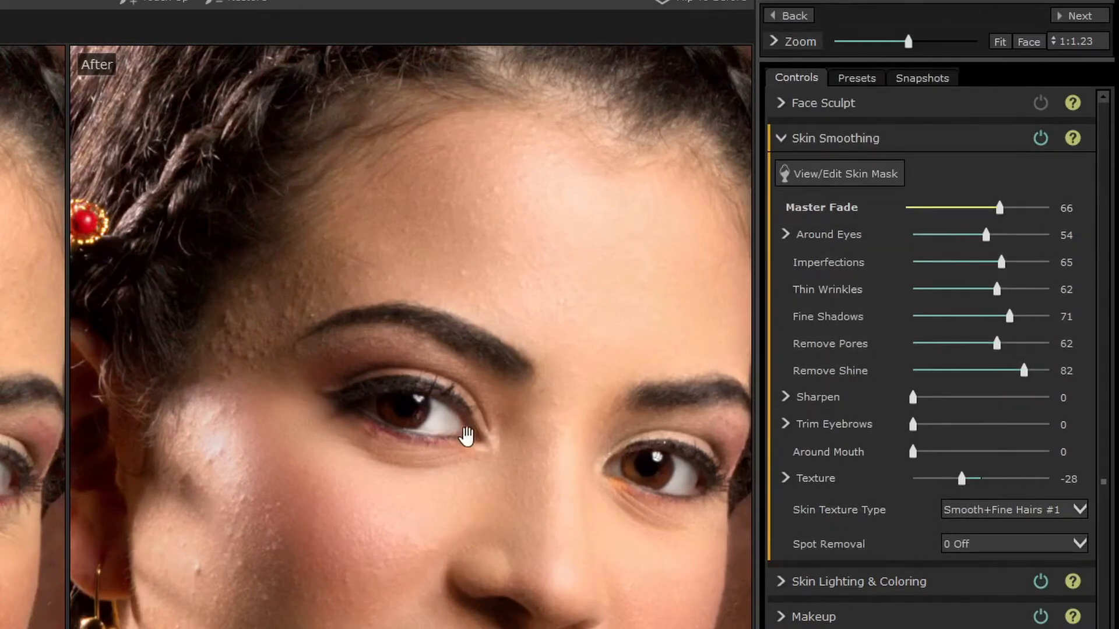
{"action": "left_click", "coordinate": [780, 142]}
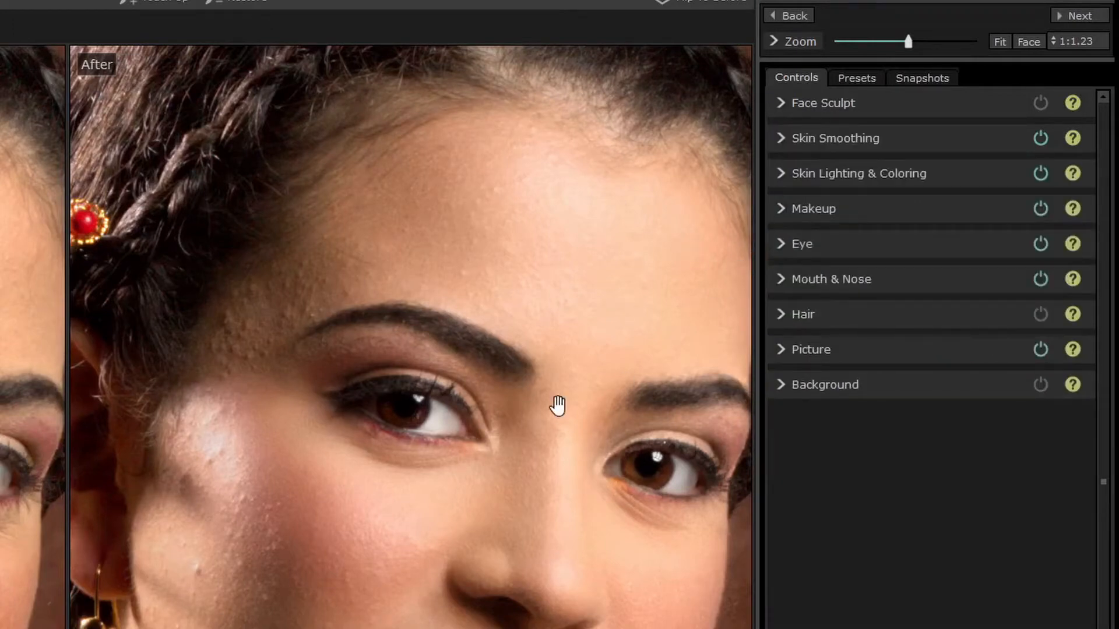
Compare the portrait with Skin Lighting & Coloring off and on, leaving it enabled.
{"action": "scroll", "coordinate": [375, 362], "scroll_direction": "down", "scroll_amount": 5}
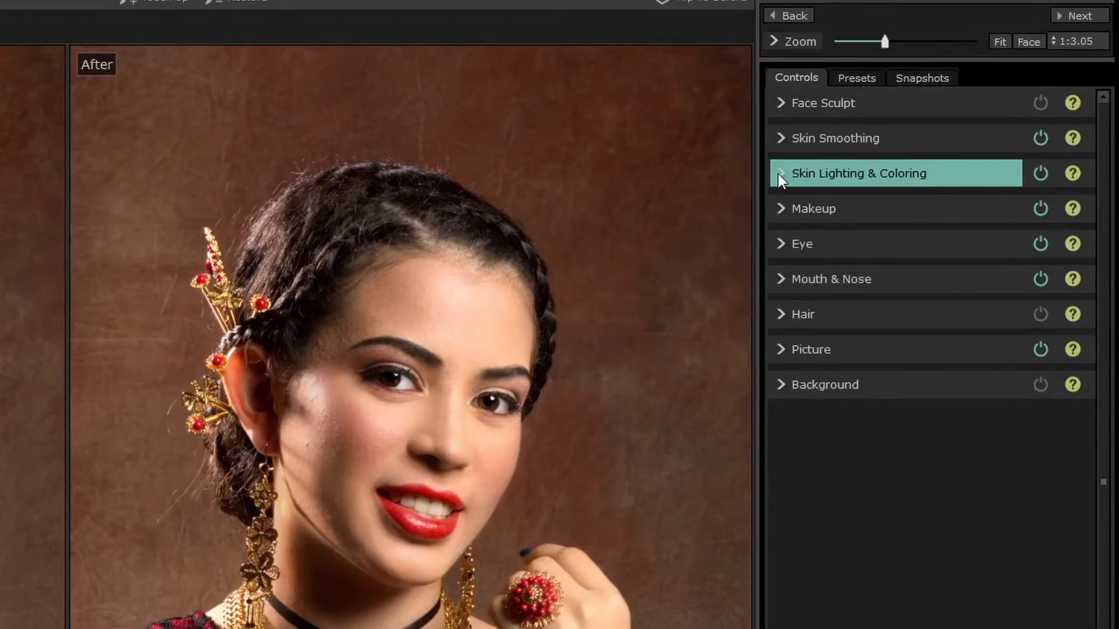
{"action": "left_click", "coordinate": [1040, 173]}
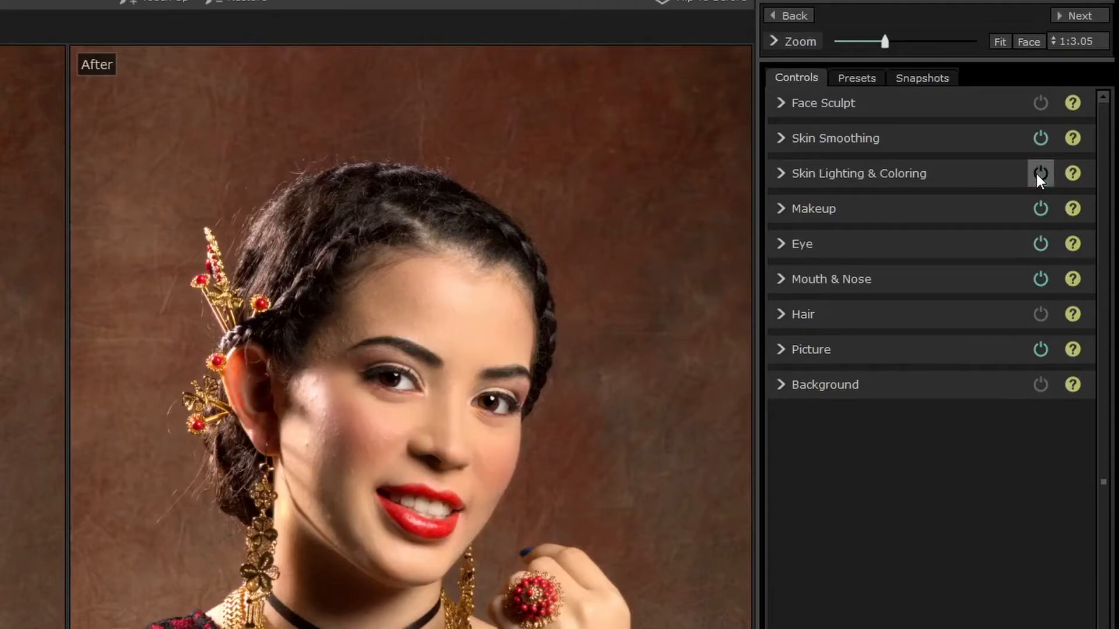
{"action": "left_click", "coordinate": [1040, 173]}
{"action": "left_click", "coordinate": [1040, 173]}
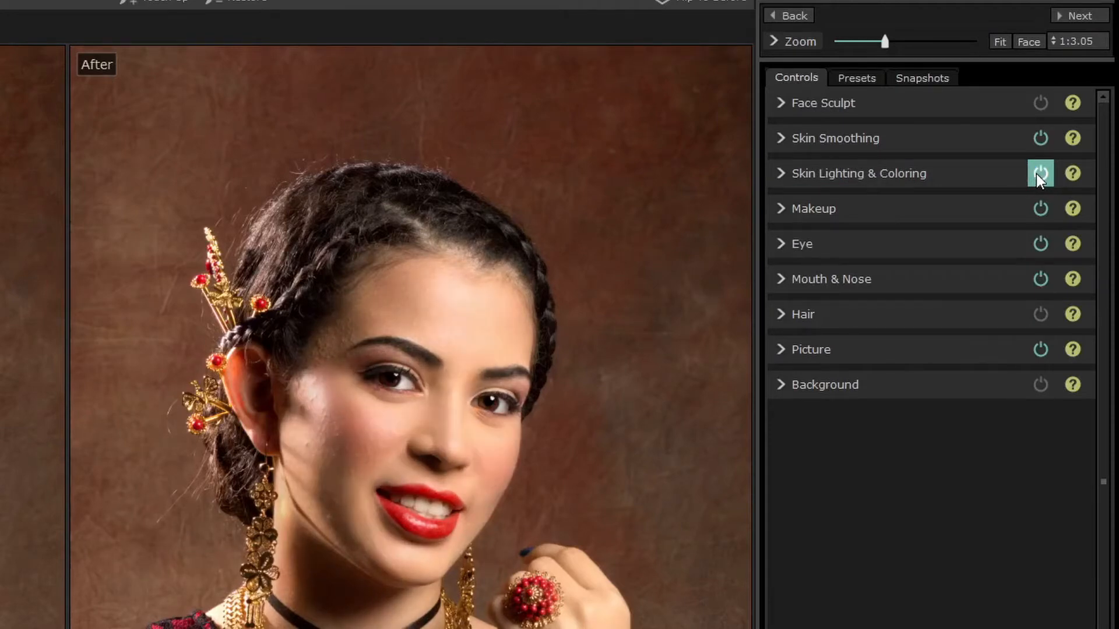
In Skin Lighting & Coloring, move the light to the upper right of the head model and keep Modeling at 37.
{"action": "left_click", "coordinate": [777, 176]}
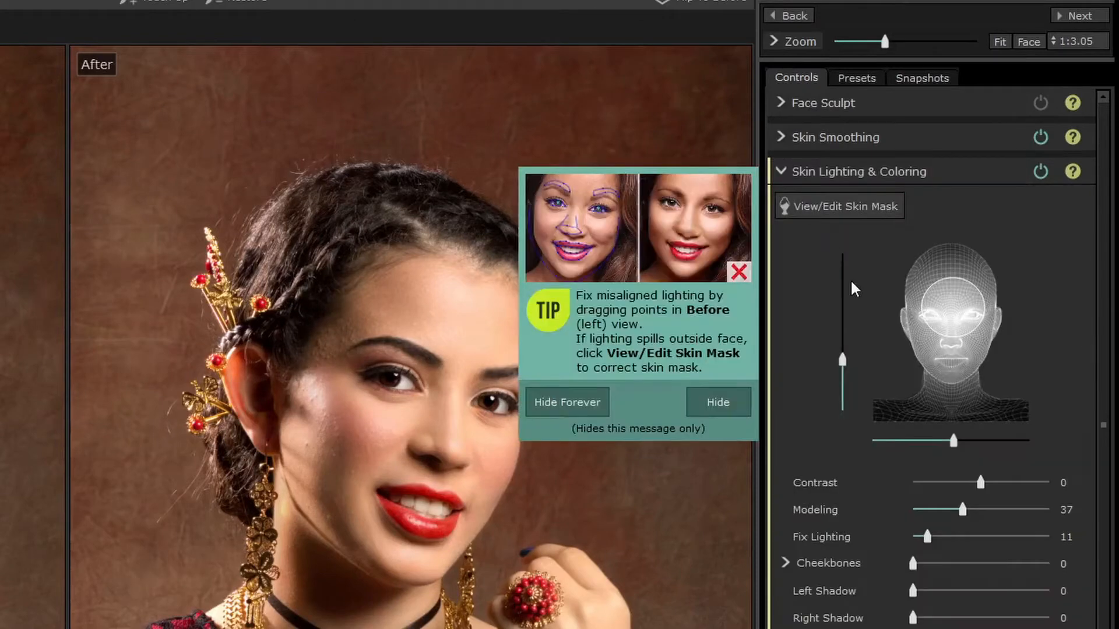
{"action": "left_click", "coordinate": [703, 397]}
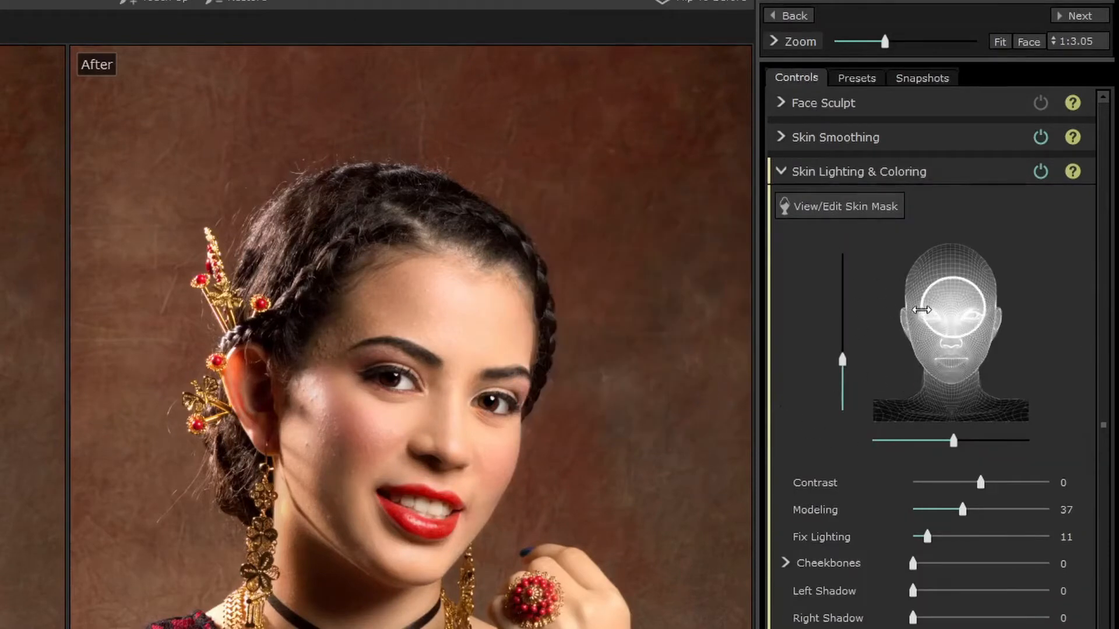
{"action": "left_click_drag", "start_coordinate": [936, 302], "coordinate": [971, 284]}
{"action": "left_click_drag", "start_coordinate": [971, 177], "coordinate": [929, 146]}
{"action": "left_click_drag", "start_coordinate": [956, 145], "coordinate": [1000, 156]}
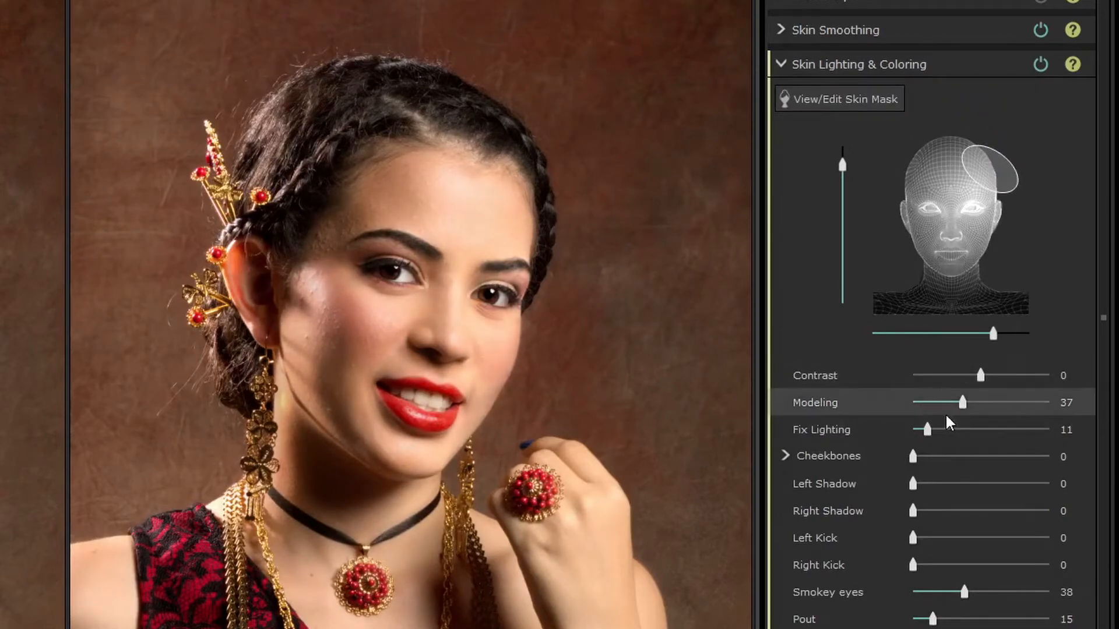
{"action": "mouse_move", "coordinate": [963, 407]}
{"action": "left_mouse_down"}
{"action": "mouse_move", "coordinate": [945, 405]}
{"action": "mouse_move", "coordinate": [988, 396]}
{"action": "mouse_move", "coordinate": [966, 405]}
{"action": "left_mouse_up"}
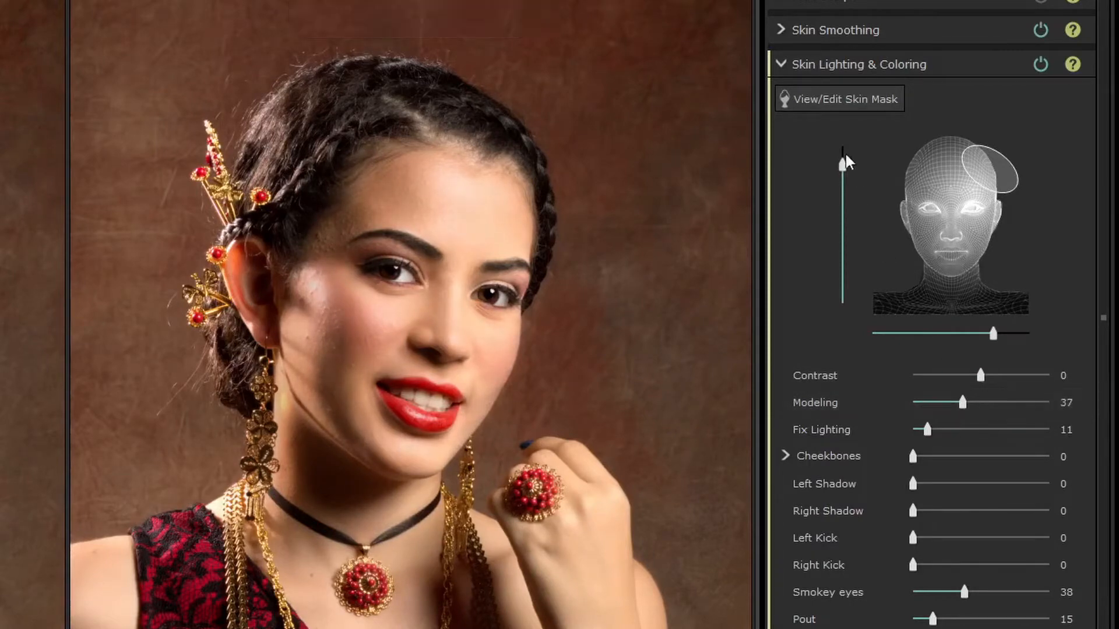
Open the Upper Eyeshadow settings in Makeup and hide the tip about makeup showing through hair.
{"action": "left_click", "coordinate": [784, 64]}
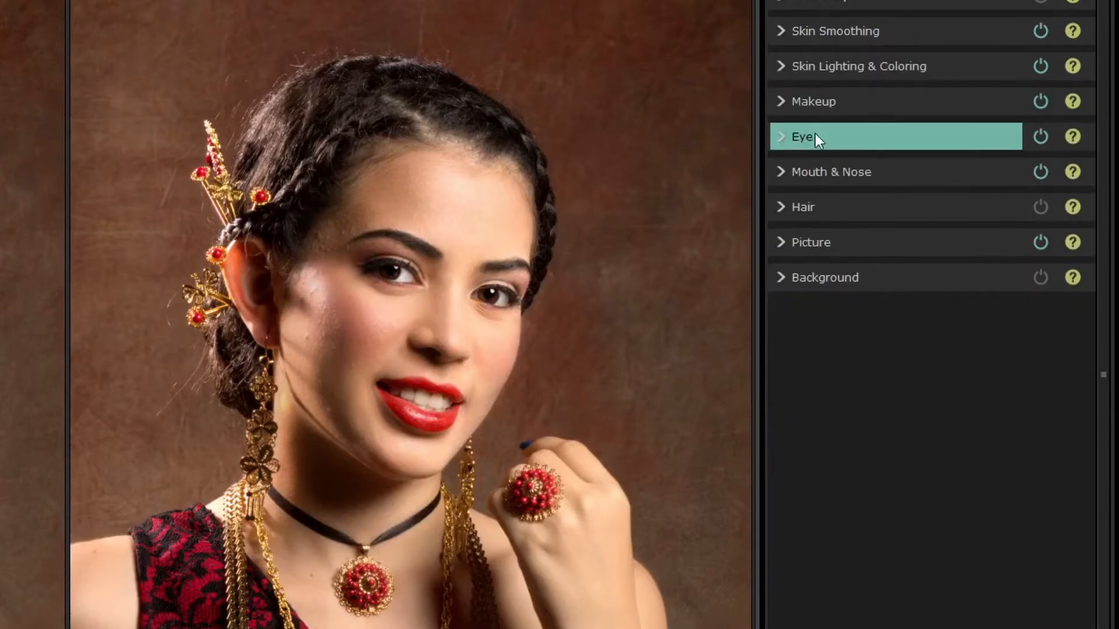
{"action": "scroll", "coordinate": [460, 274], "scroll_direction": "up", "scroll_amount": 2}
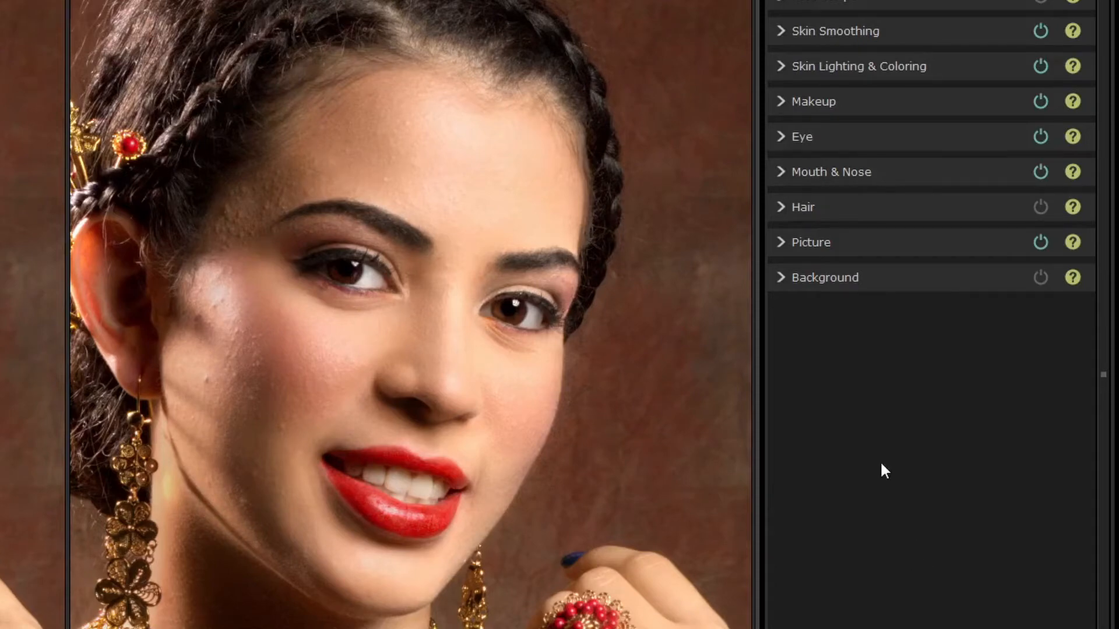
{"action": "left_click", "coordinate": [782, 104]}
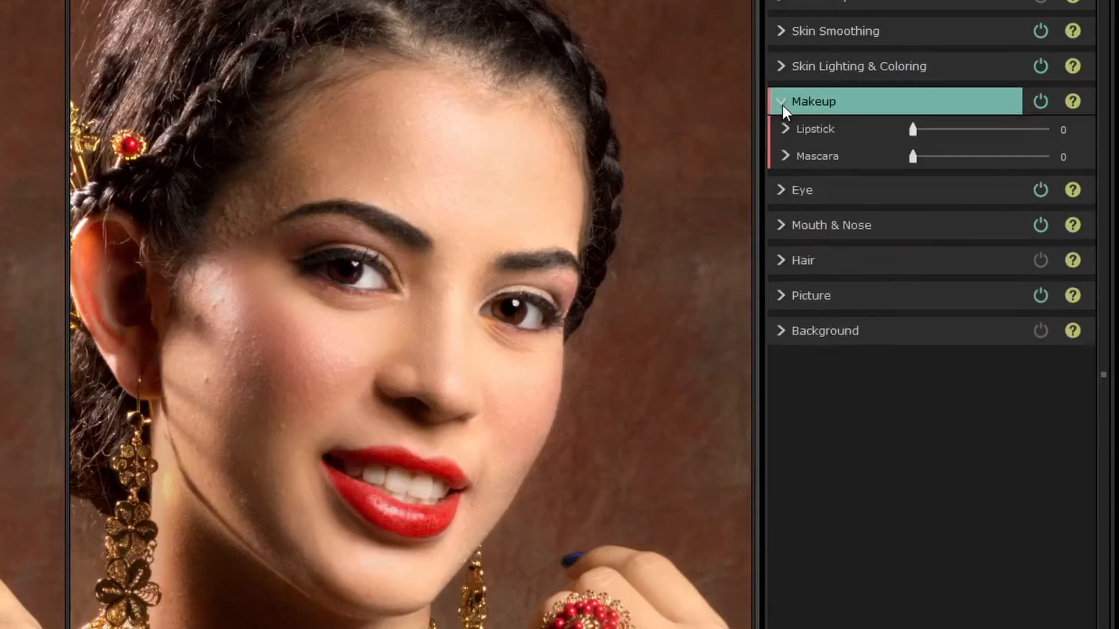
{"action": "left_click", "coordinate": [713, 301]}
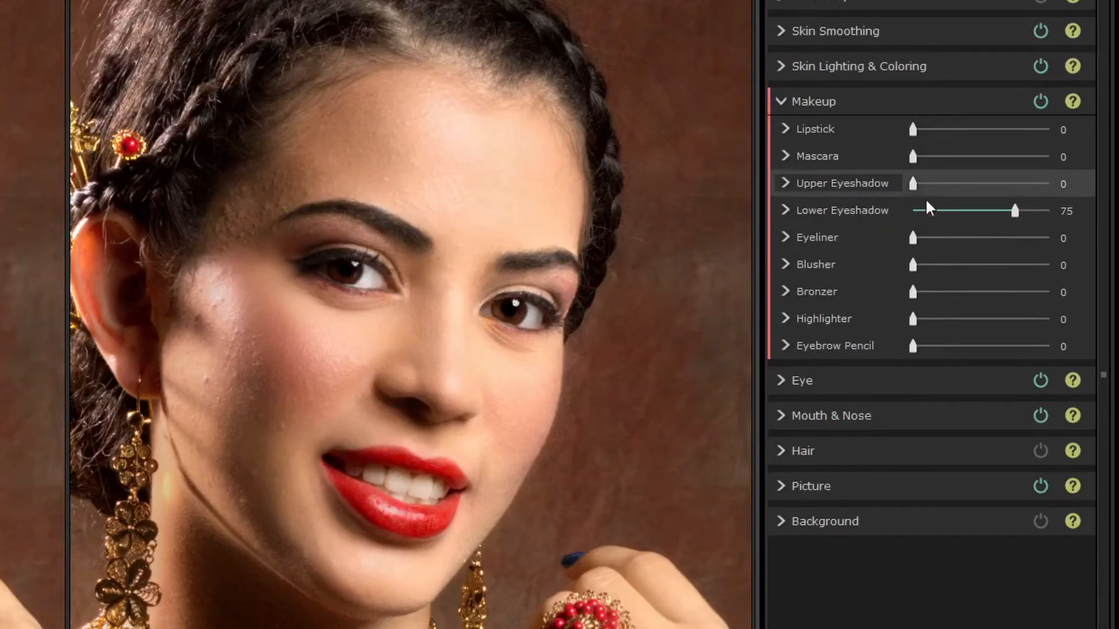
{"action": "left_click", "coordinate": [785, 183]}
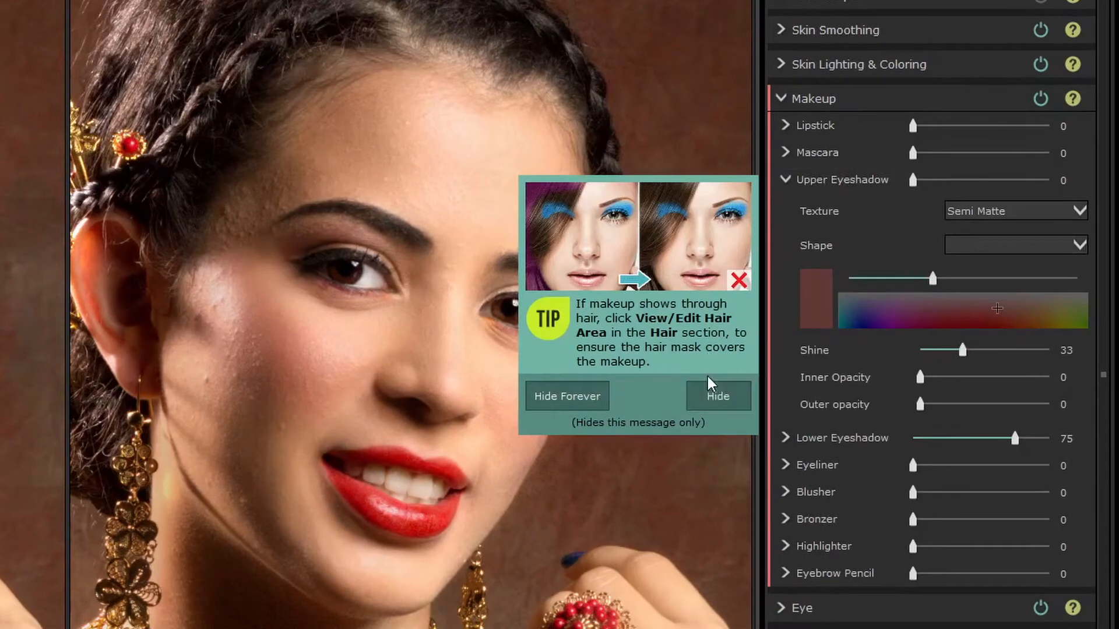
{"action": "left_click", "coordinate": [707, 387]}
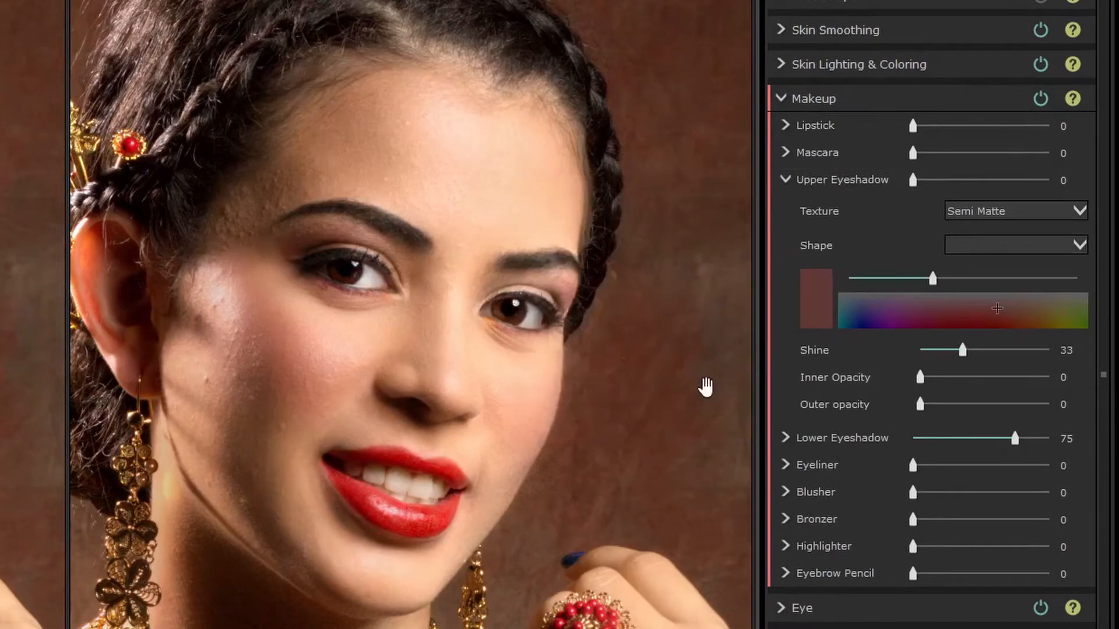
Keep the upper eyeshadow texture at Semi Matte and set its shape to Blended.
{"action": "left_click", "coordinate": [784, 183]}
{"action": "left_click", "coordinate": [784, 183]}
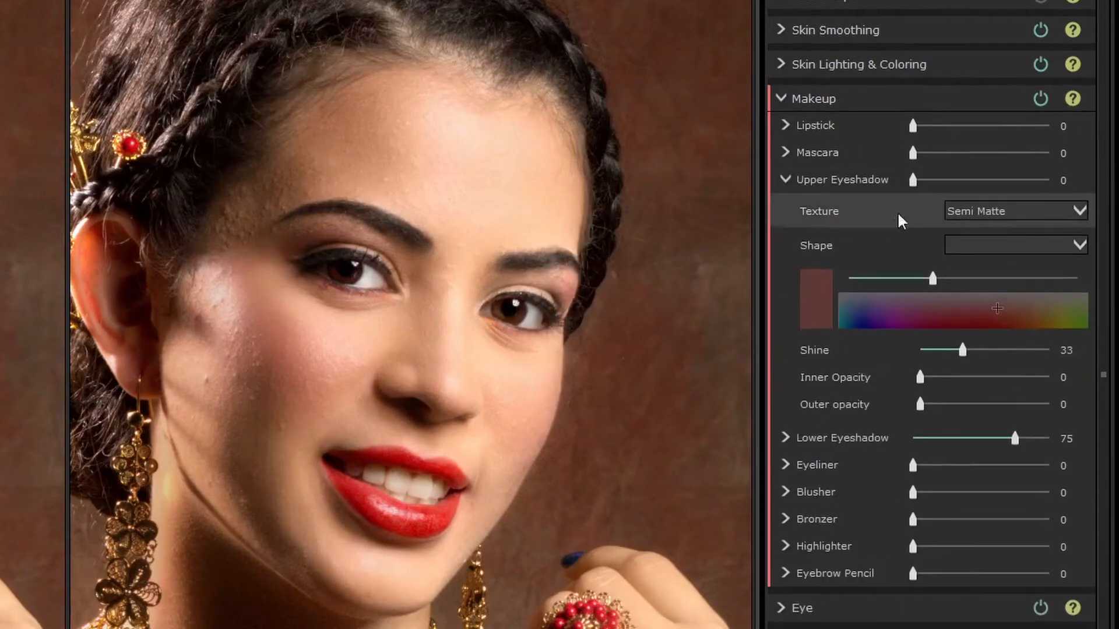
{"action": "left_click", "coordinate": [973, 211]}
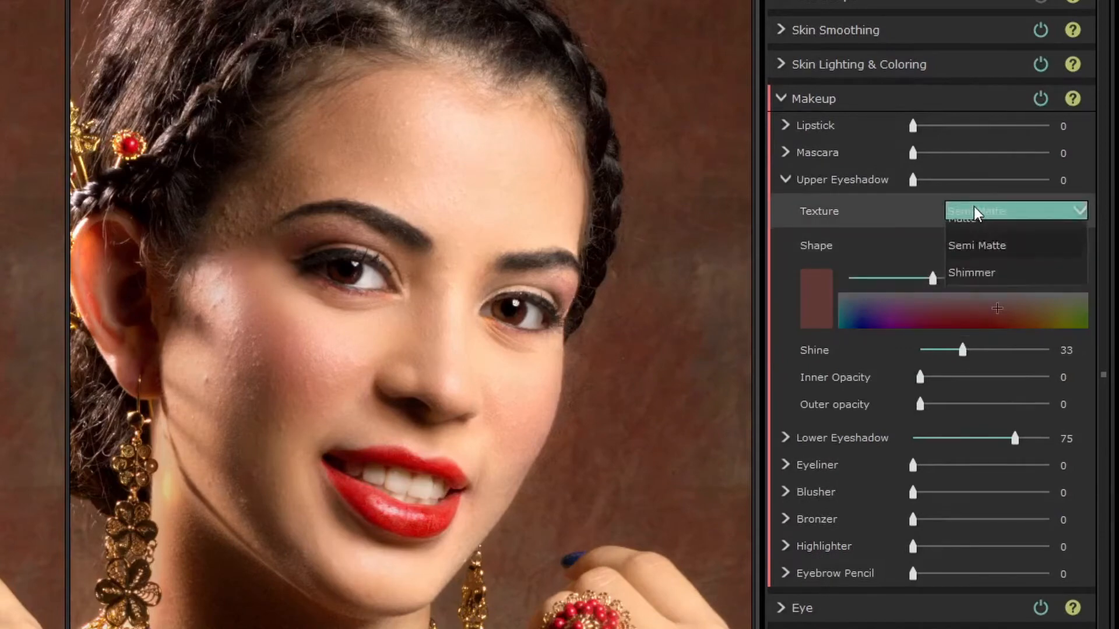
{"action": "left_click", "coordinate": [981, 259]}
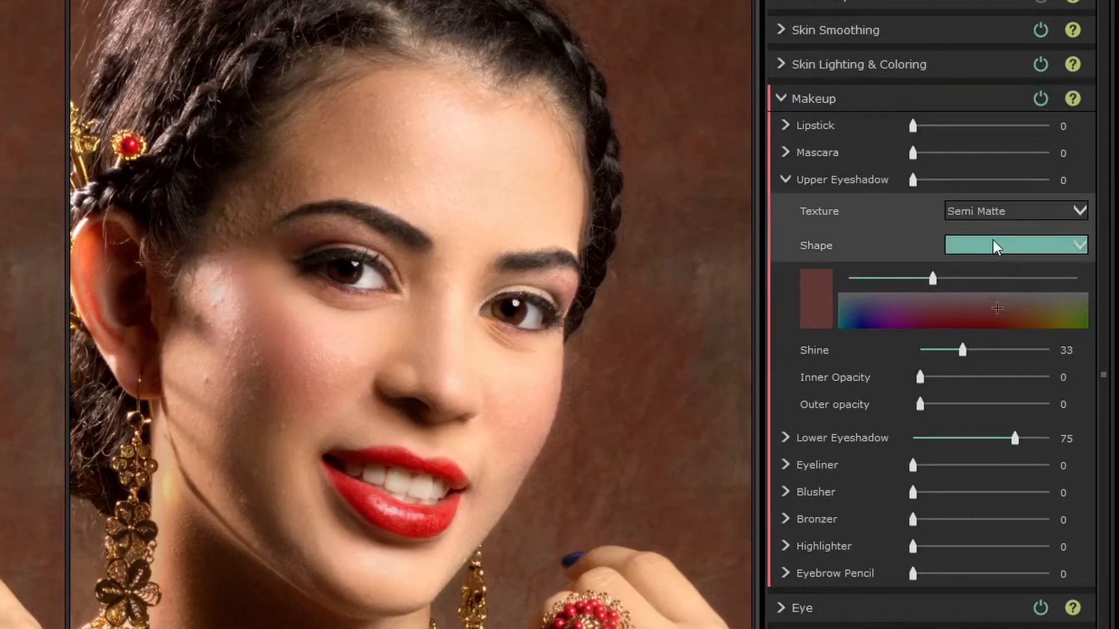
{"action": "left_click", "coordinate": [991, 245]}
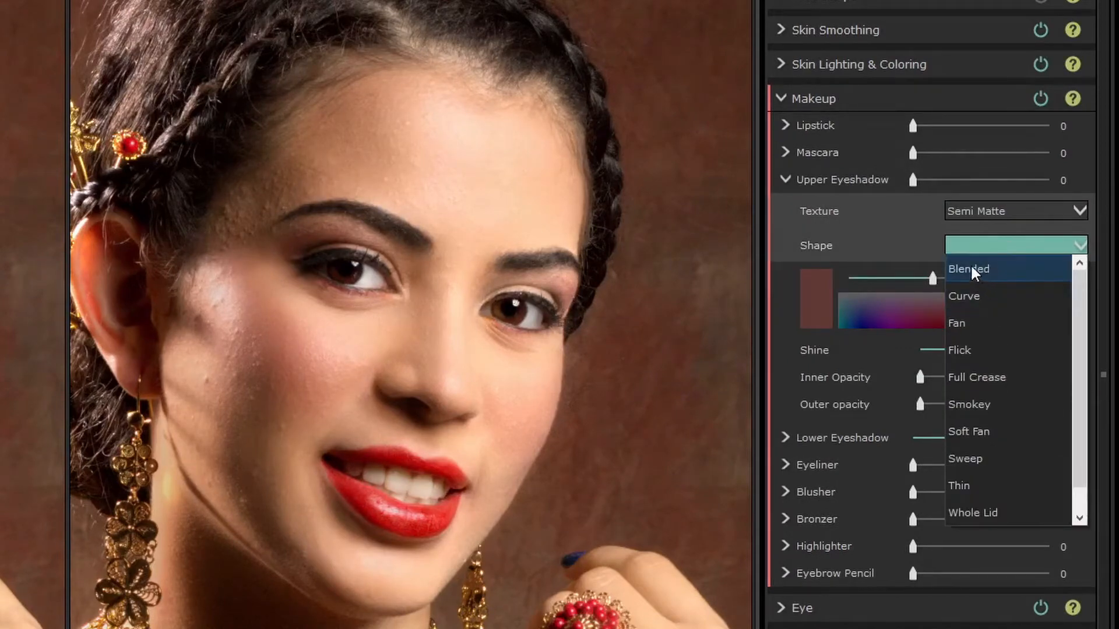
{"action": "left_click", "coordinate": [970, 267]}
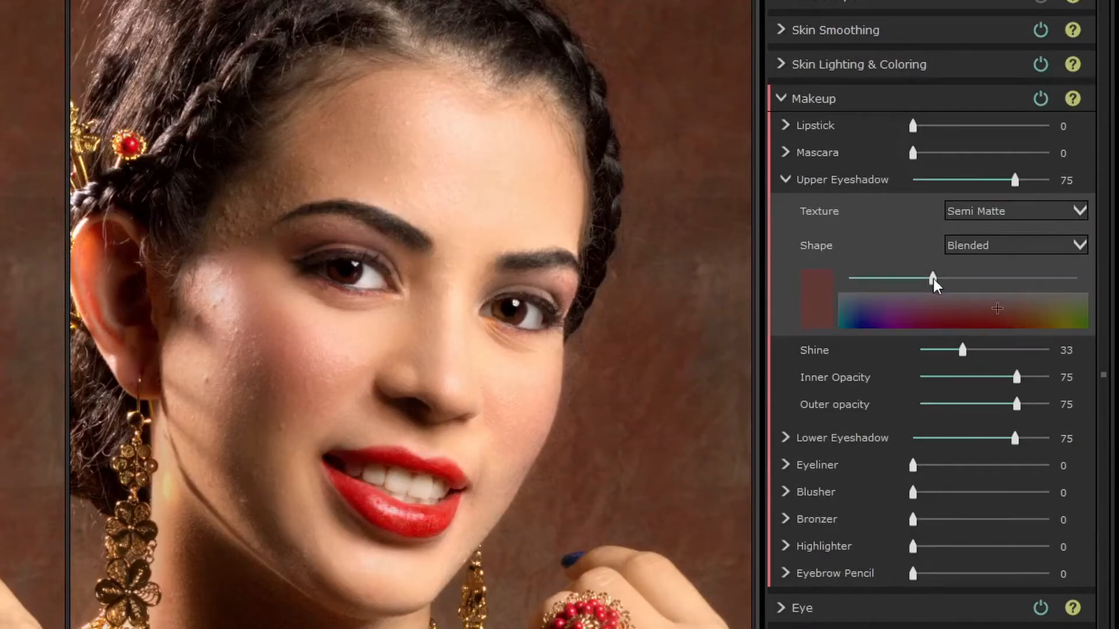
Darken the upper eyeshadow color to a very dark brown, and close the Makeup section.
{"action": "left_click_drag", "start_coordinate": [934, 284], "coordinate": [879, 286]}
{"action": "scroll", "coordinate": [504, 322], "scroll_direction": "down", "scroll_amount": 5}
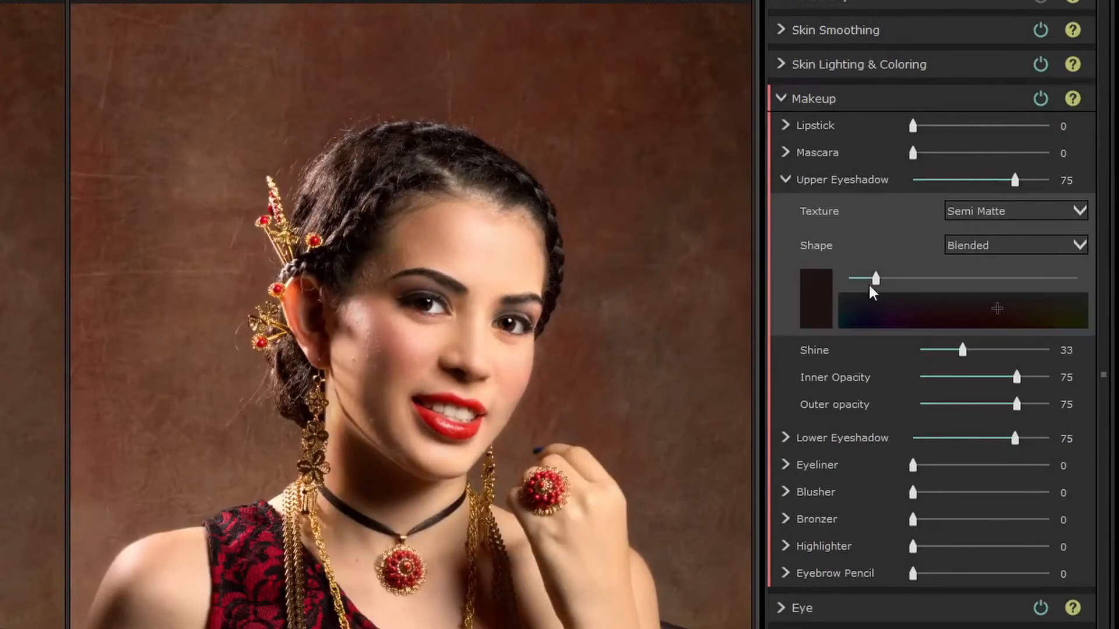
{"action": "mouse_move", "coordinate": [879, 274]}
{"action": "left_mouse_down"}
{"action": "mouse_move", "coordinate": [895, 277]}
{"action": "mouse_move", "coordinate": [869, 281]}
{"action": "mouse_move", "coordinate": [893, 282]}
{"action": "left_mouse_up"}
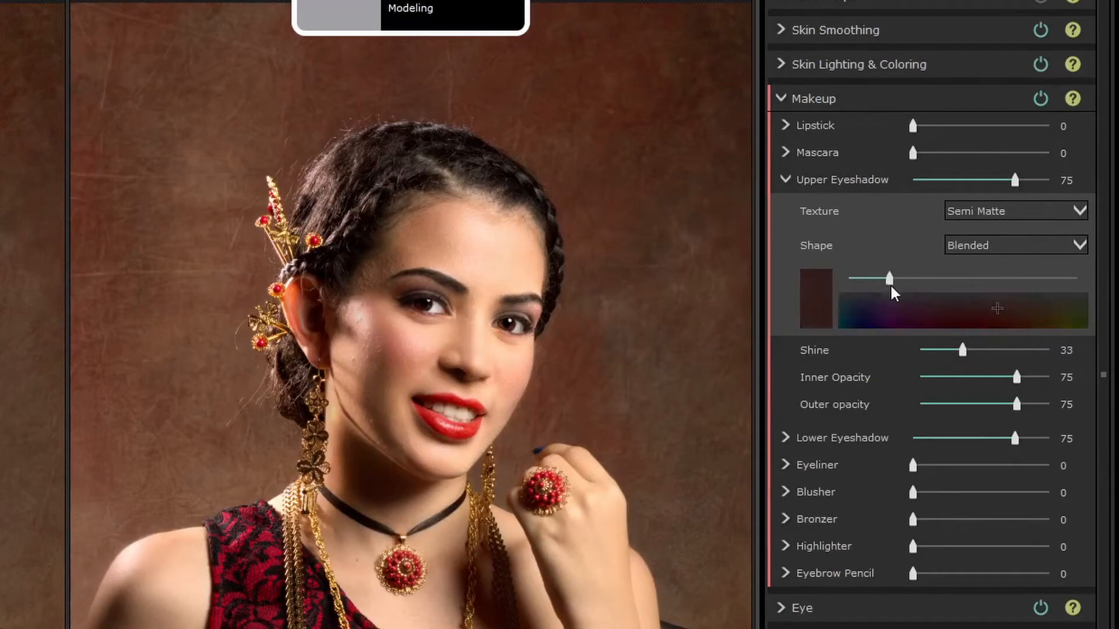
{"action": "scroll", "coordinate": [487, 325], "scroll_direction": "up", "scroll_amount": 3}
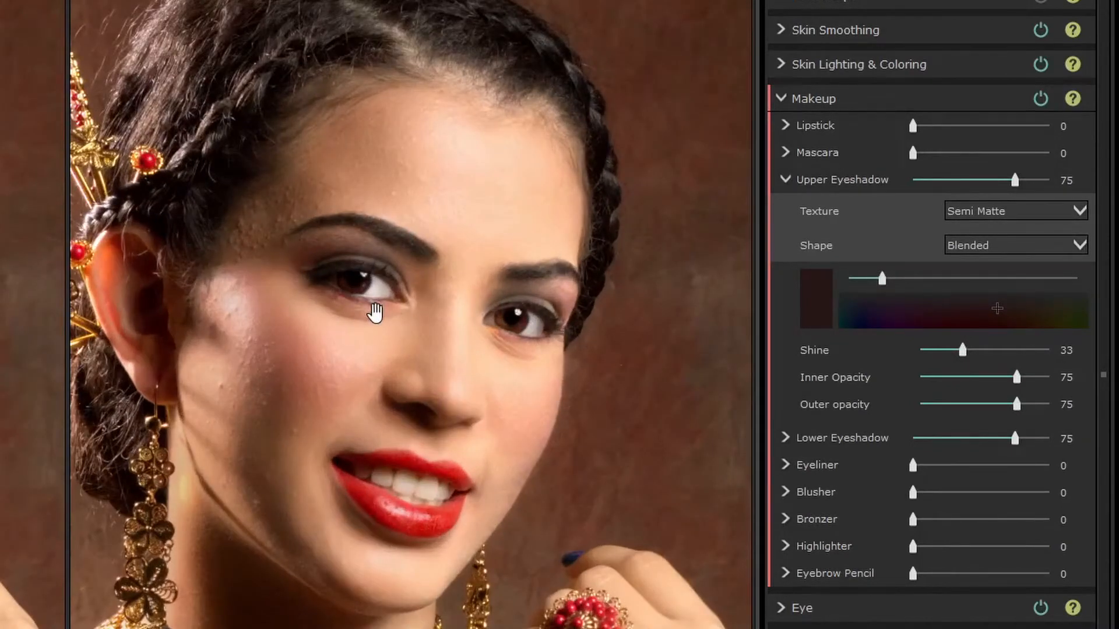
{"action": "left_click_drag", "start_coordinate": [412, 370], "coordinate": [460, 315]}
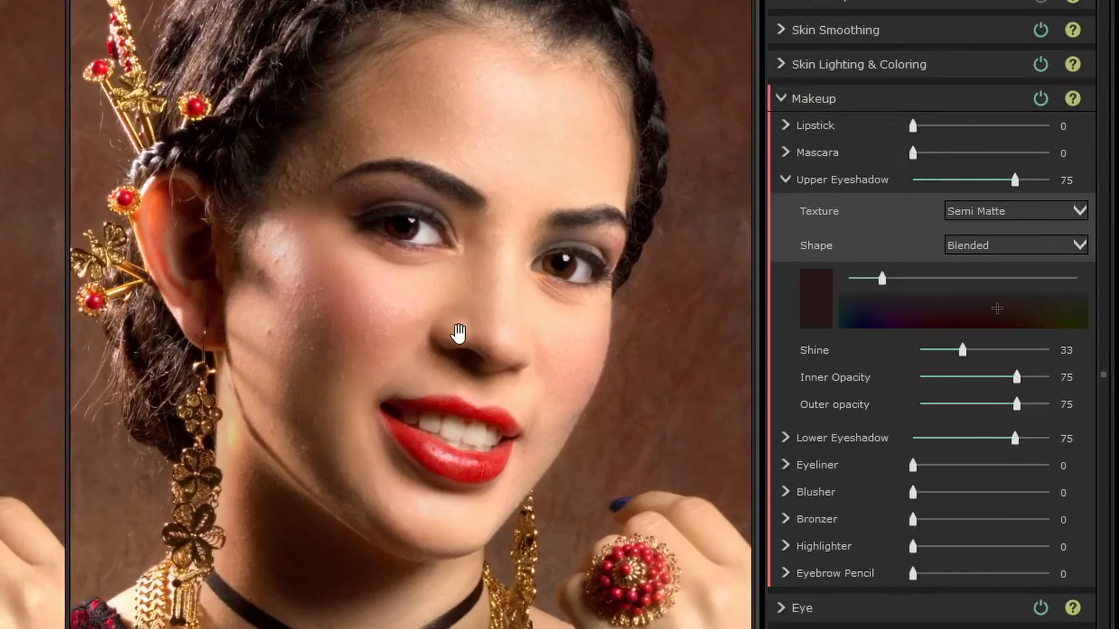
{"action": "left_click", "coordinate": [784, 180]}
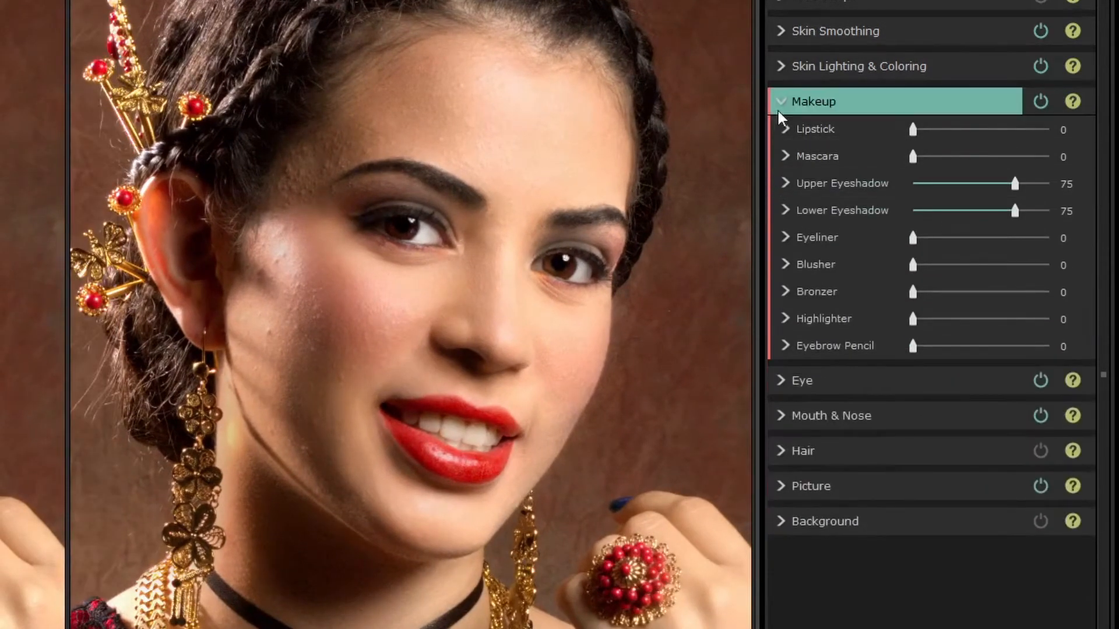
{"action": "left_click", "coordinate": [785, 102]}
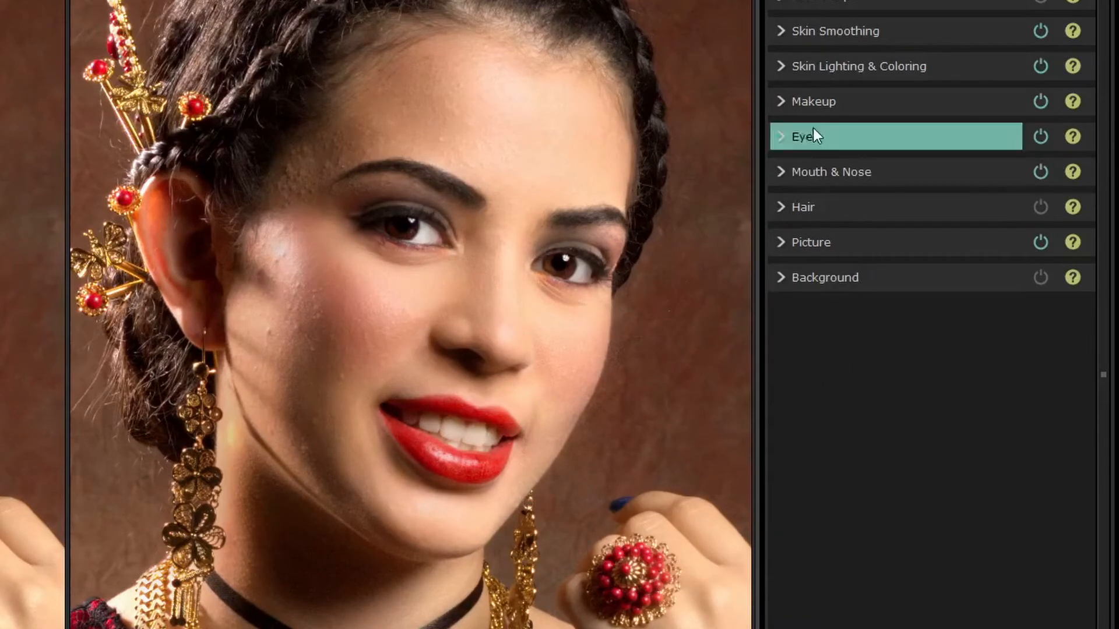
Check the eyeshadow up close and turn off the Makeup section.
{"action": "scroll", "coordinate": [466, 268], "scroll_direction": "up", "scroll_amount": 1}
{"action": "scroll", "coordinate": [463, 264], "scroll_direction": "up", "scroll_amount": 1}
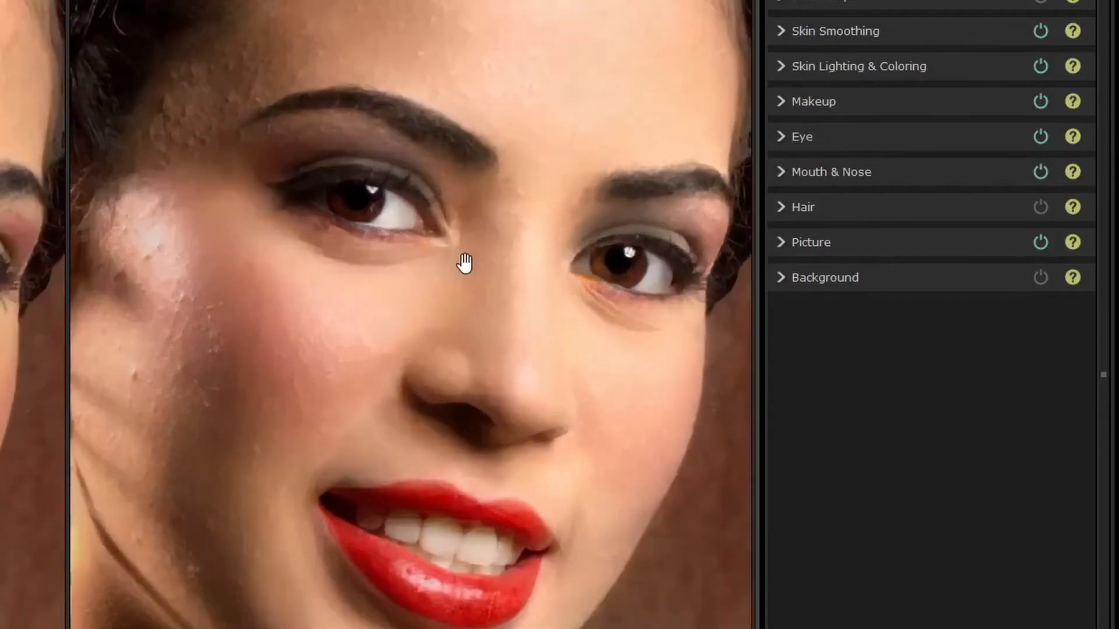
{"action": "scroll", "coordinate": [453, 229], "scroll_direction": "down", "scroll_amount": 3}
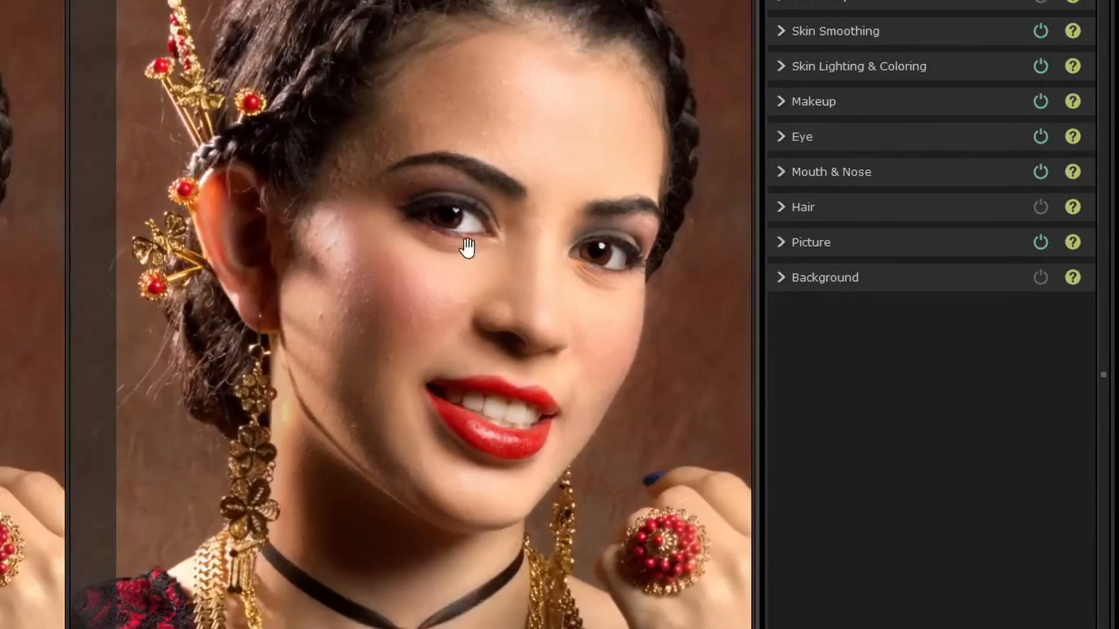
{"action": "left_click", "coordinate": [1040, 102]}
Smooth the blemishes on the temple beside the eyebrow with the Touch Up brush at Size 16 and Strength 16.
{"action": "left_click_drag", "start_coordinate": [445, 250], "coordinate": [431, 319]}
{"action": "scroll", "coordinate": [432, 319], "scroll_direction": "up", "scroll_amount": 3}
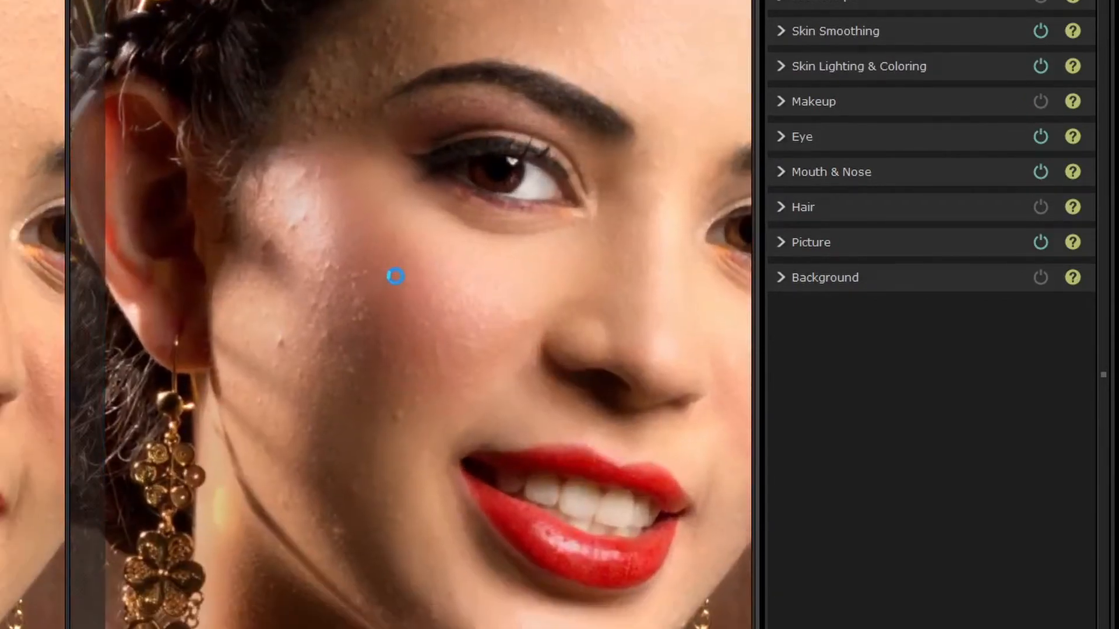
{"action": "left_click_drag", "start_coordinate": [395, 276], "coordinate": [443, 262]}
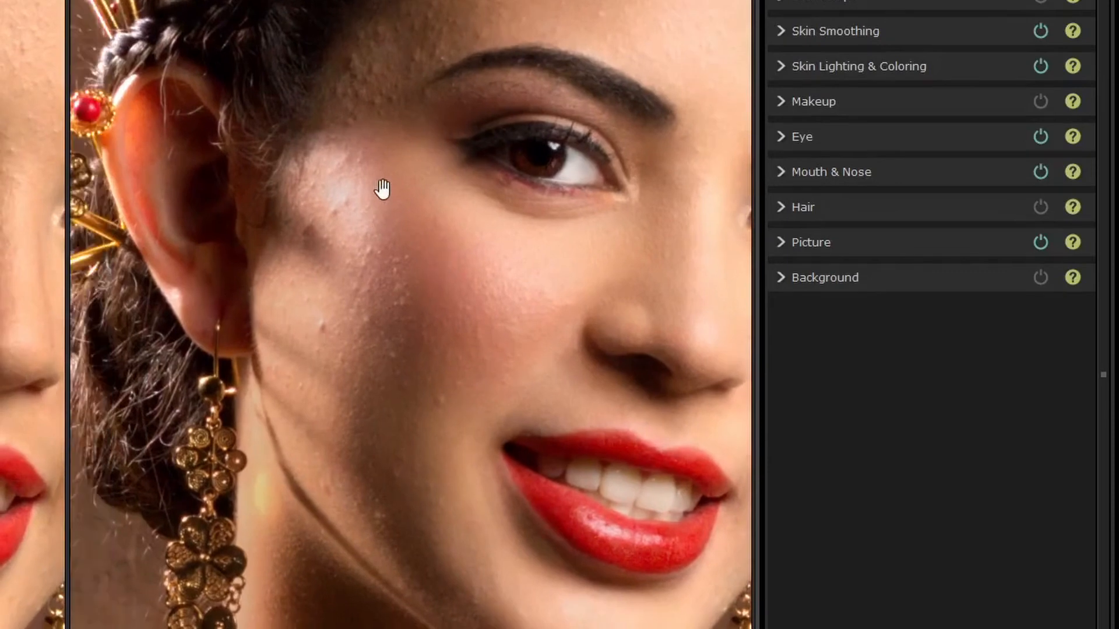
{"action": "left_click_drag", "start_coordinate": [381, 237], "coordinate": [387, 342]}
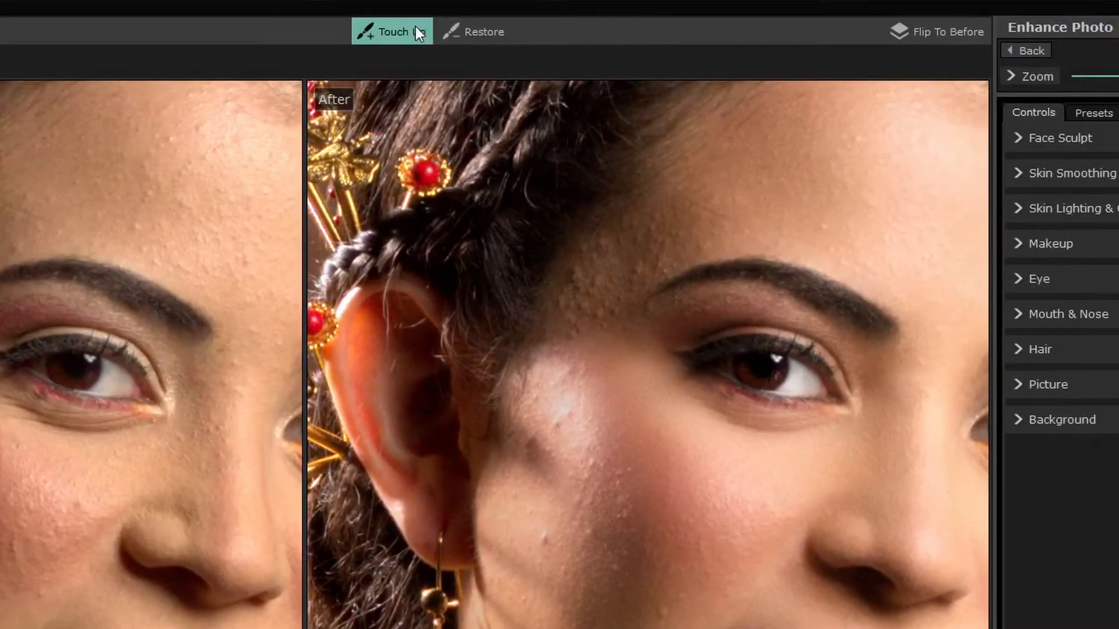
{"action": "left_click", "coordinate": [397, 32]}
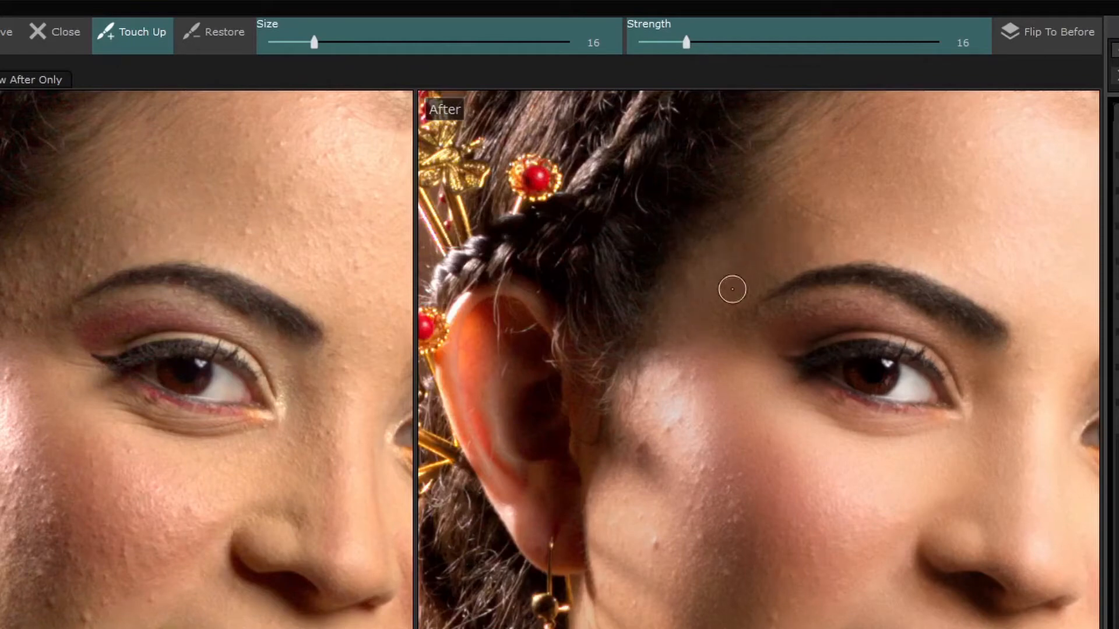
{"action": "scroll", "coordinate": [723, 284], "scroll_direction": "up", "scroll_amount": 2}
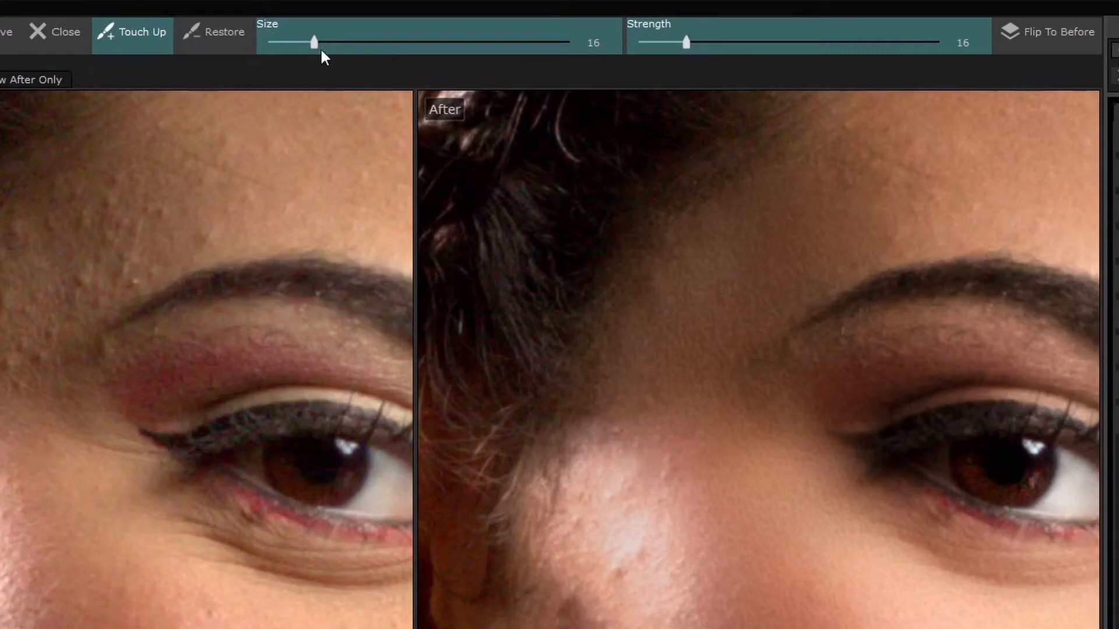
{"action": "scroll", "coordinate": [583, 326], "scroll_direction": "down", "scroll_amount": 2}
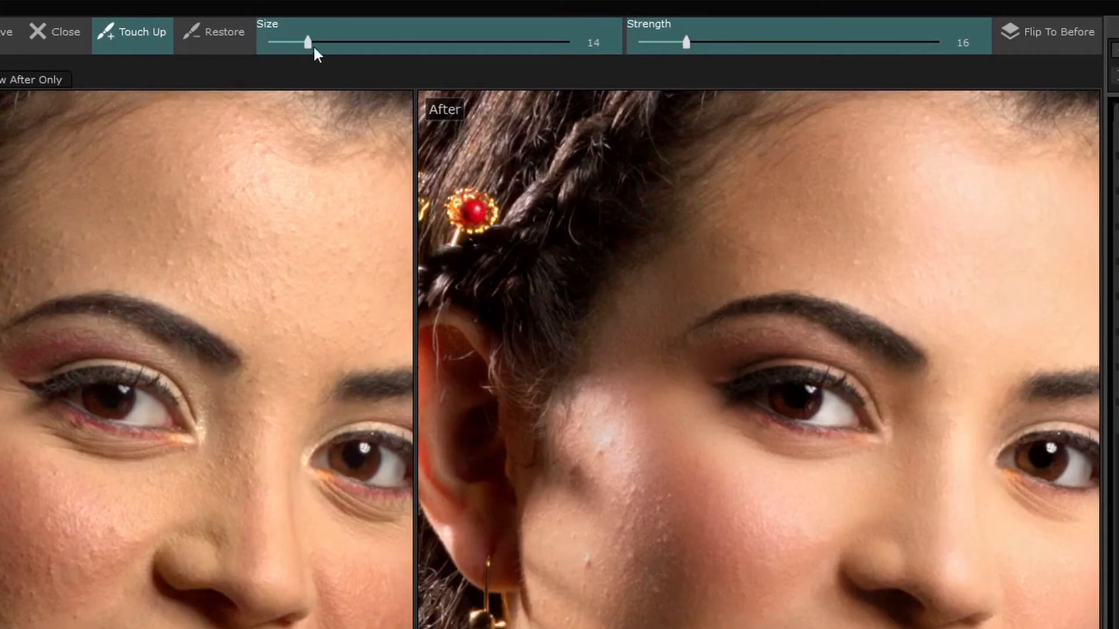
Adjust the Touch Up brush size and paint out the blemishes on the shadowed cheek, jaw and forehead edge.
{"action": "left_click_drag", "start_coordinate": [316, 42], "coordinate": [328, 42]}
{"action": "mouse_move", "coordinate": [574, 476]}
{"action": "left_mouse_down"}
{"action": "mouse_move", "coordinate": [623, 439]}
{"action": "mouse_move", "coordinate": [631, 403]}
{"action": "mouse_move", "coordinate": [574, 425]}
{"action": "mouse_move", "coordinate": [610, 409]}
{"action": "mouse_move", "coordinate": [634, 517]}
{"action": "mouse_move", "coordinate": [674, 510]}
{"action": "mouse_move", "coordinate": [669, 544]}
{"action": "mouse_move", "coordinate": [631, 533]}
{"action": "mouse_move", "coordinate": [593, 546]}
{"action": "mouse_move", "coordinate": [641, 561]}
{"action": "mouse_move", "coordinate": [623, 513]}
{"action": "mouse_move", "coordinate": [640, 477]}
{"action": "mouse_move", "coordinate": [589, 495]}
{"action": "mouse_move", "coordinate": [572, 471]}
{"action": "mouse_move", "coordinate": [618, 462]}
{"action": "mouse_move", "coordinate": [630, 506]}
{"action": "mouse_move", "coordinate": [595, 581]}
{"action": "mouse_move", "coordinate": [592, 557]}
{"action": "mouse_move", "coordinate": [580, 555]}
{"action": "mouse_move", "coordinate": [586, 565]}
{"action": "mouse_move", "coordinate": [611, 546]}
{"action": "mouse_move", "coordinate": [642, 581]}
{"action": "mouse_move", "coordinate": [664, 583]}
{"action": "mouse_move", "coordinate": [684, 578]}
{"action": "mouse_move", "coordinate": [702, 514]}
{"action": "mouse_move", "coordinate": [697, 444]}
{"action": "mouse_move", "coordinate": [676, 539]}
{"action": "mouse_move", "coordinate": [643, 577]}
{"action": "mouse_move", "coordinate": [625, 574]}
{"action": "mouse_move", "coordinate": [647, 547]}
{"action": "mouse_move", "coordinate": [655, 507]}
{"action": "mouse_move", "coordinate": [666, 592]}
{"action": "left_mouse_up"}
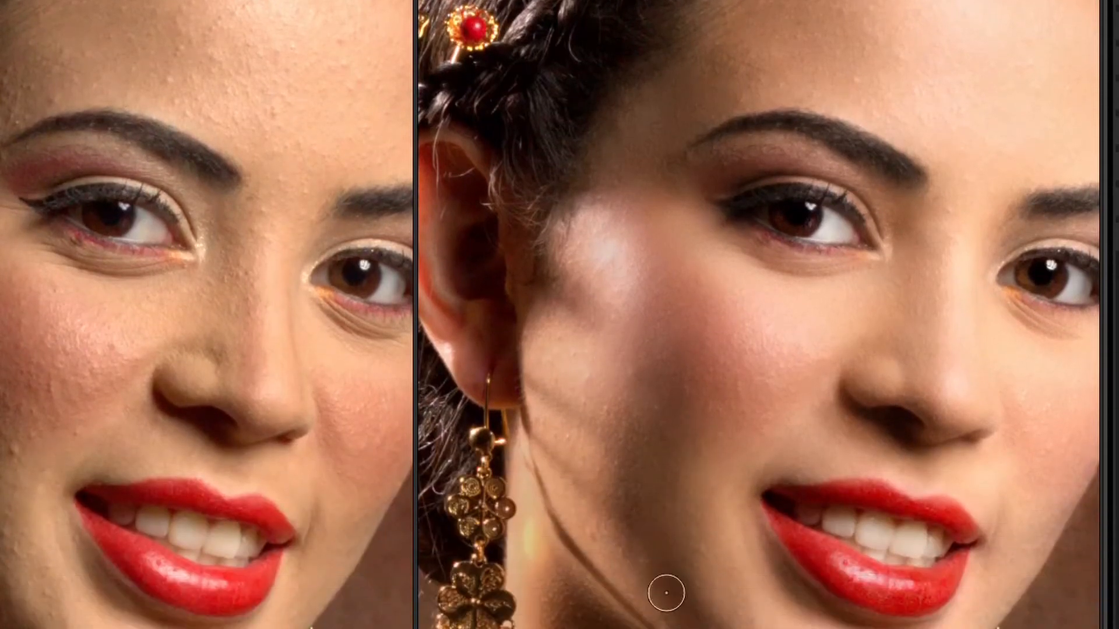
{"action": "mouse_move", "coordinate": [644, 382]}
{"action": "left_mouse_down"}
{"action": "mouse_move", "coordinate": [621, 399]}
{"action": "mouse_move", "coordinate": [611, 383]}
{"action": "mouse_move", "coordinate": [686, 387]}
{"action": "mouse_move", "coordinate": [709, 366]}
{"action": "mouse_move", "coordinate": [732, 383]}
{"action": "mouse_move", "coordinate": [709, 422]}
{"action": "mouse_move", "coordinate": [745, 380]}
{"action": "mouse_move", "coordinate": [743, 362]}
{"action": "mouse_move", "coordinate": [774, 380]}
{"action": "mouse_move", "coordinate": [813, 361]}
{"action": "left_mouse_up"}
{"action": "mouse_move", "coordinate": [694, 65]}
{"action": "left_mouse_down"}
{"action": "mouse_move", "coordinate": [749, 89]}
{"action": "mouse_move", "coordinate": [711, 56]}
{"action": "left_mouse_up"}
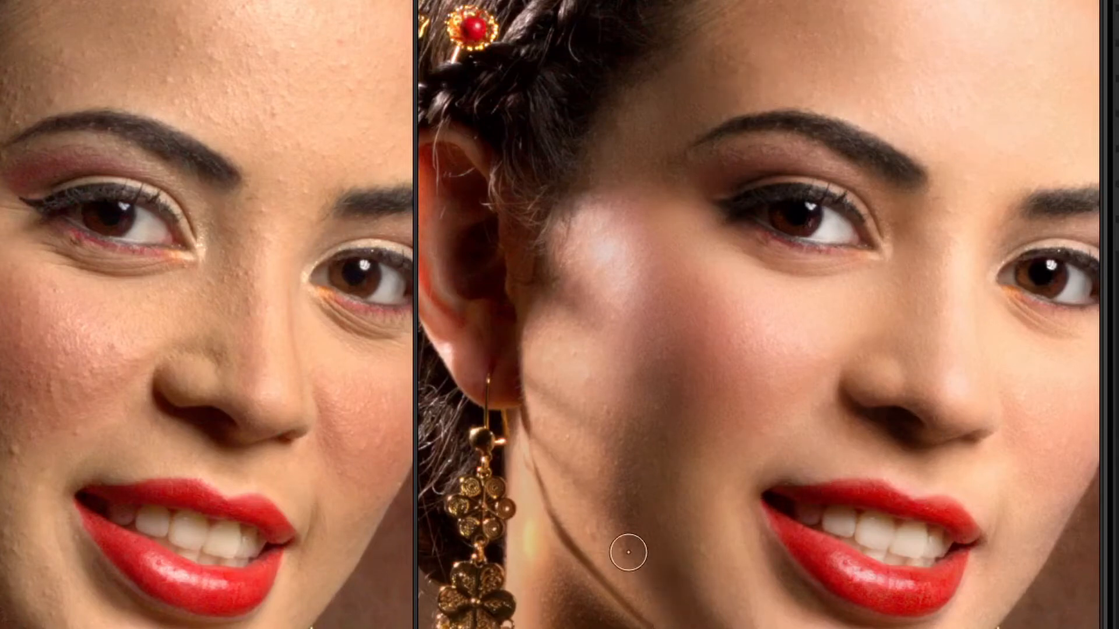
Set the Touch Up brush to Size 23 and Strength 7, and soften the skin from the jaw up to the forehead.
{"action": "scroll", "coordinate": [744, 203], "scroll_direction": "down", "scroll_amount": 9}
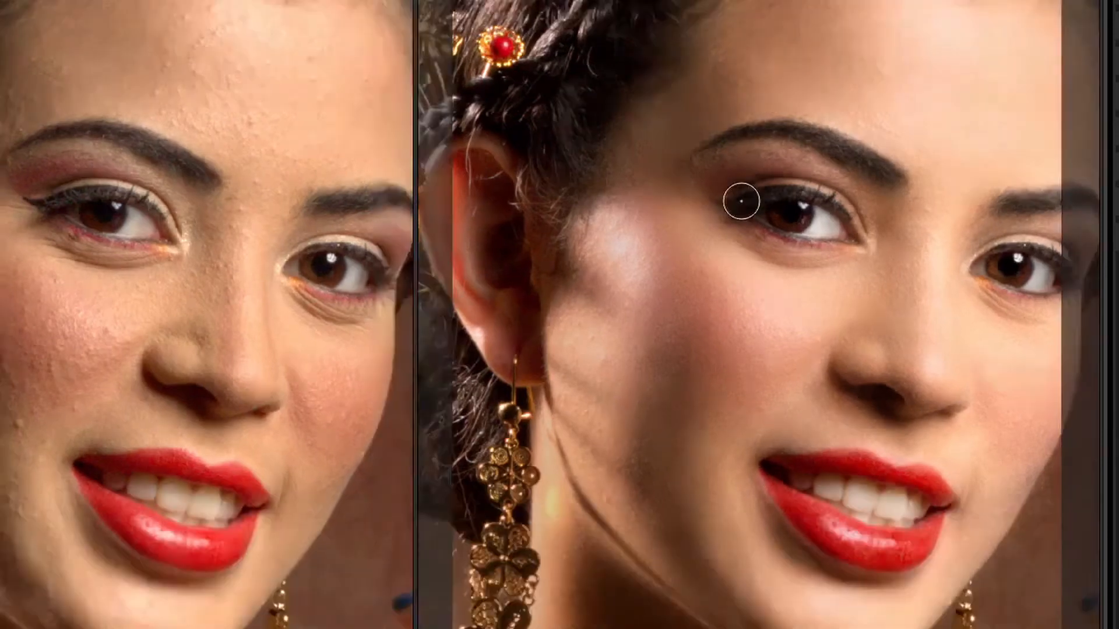
{"action": "scroll", "coordinate": [780, 233], "scroll_direction": "up", "scroll_amount": 1}
{"action": "scroll", "coordinate": [828, 127], "scroll_direction": "down", "scroll_amount": 1}
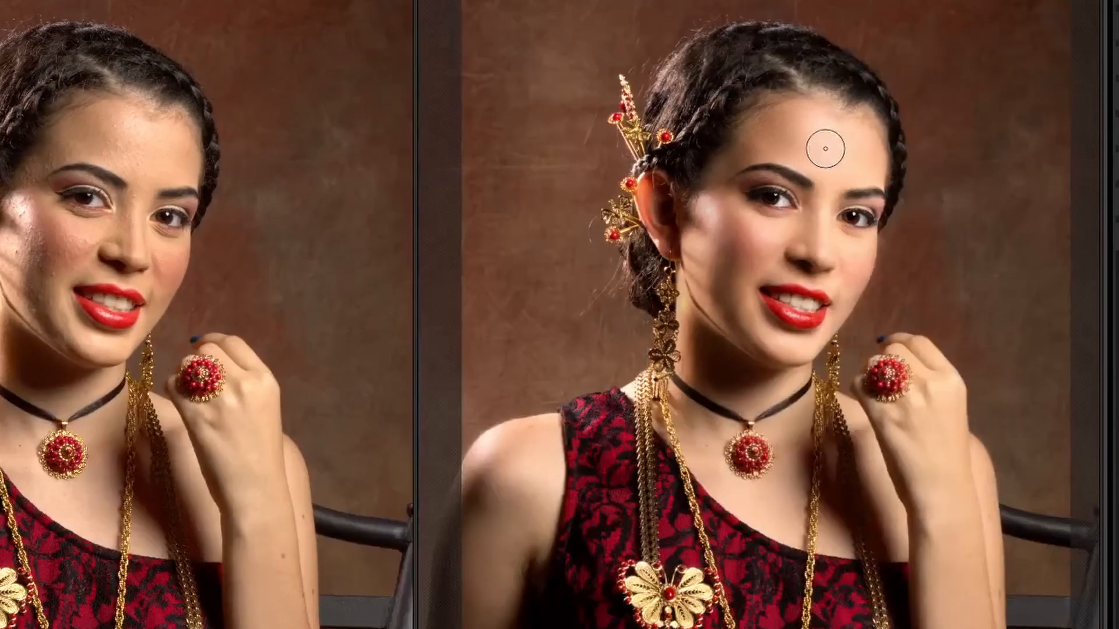
{"action": "scroll", "coordinate": [741, 246], "scroll_direction": "up", "scroll_amount": 2}
{"action": "scroll", "coordinate": [742, 247], "scroll_direction": "up", "scroll_amount": 2}
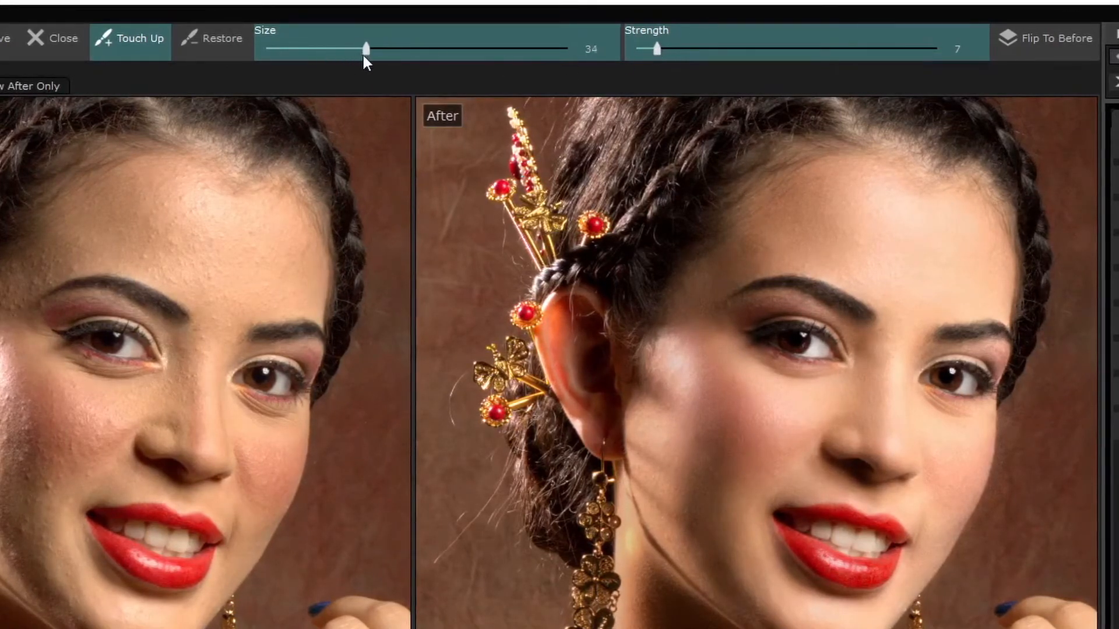
{"action": "scroll", "coordinate": [659, 425], "scroll_direction": "down", "scroll_amount": 2}
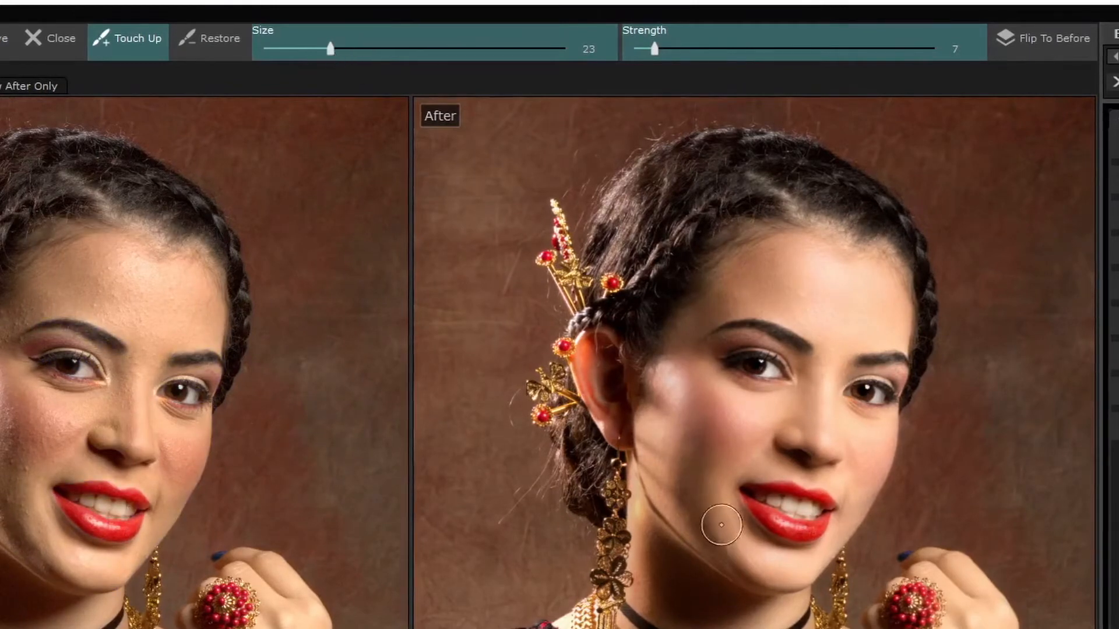
{"action": "mouse_move", "coordinate": [722, 525]}
{"action": "left_mouse_down"}
{"action": "mouse_move", "coordinate": [682, 436]}
{"action": "mouse_move", "coordinate": [696, 374]}
{"action": "mouse_move", "coordinate": [674, 379]}
{"action": "mouse_move", "coordinate": [665, 441]}
{"action": "mouse_move", "coordinate": [694, 402]}
{"action": "mouse_move", "coordinate": [686, 506]}
{"action": "mouse_move", "coordinate": [695, 416]}
{"action": "mouse_move", "coordinate": [709, 518]}
{"action": "mouse_move", "coordinate": [687, 469]}
{"action": "mouse_move", "coordinate": [695, 409]}
{"action": "mouse_move", "coordinate": [662, 399]}
{"action": "mouse_move", "coordinate": [664, 361]}
{"action": "mouse_move", "coordinate": [698, 305]}
{"action": "mouse_move", "coordinate": [790, 246]}
{"action": "mouse_move", "coordinate": [711, 277]}
{"action": "mouse_move", "coordinate": [831, 278]}
{"action": "mouse_move", "coordinate": [759, 293]}
{"action": "mouse_move", "coordinate": [841, 313]}
{"action": "mouse_move", "coordinate": [820, 309]}
{"action": "mouse_move", "coordinate": [804, 272]}
{"action": "left_mouse_up"}
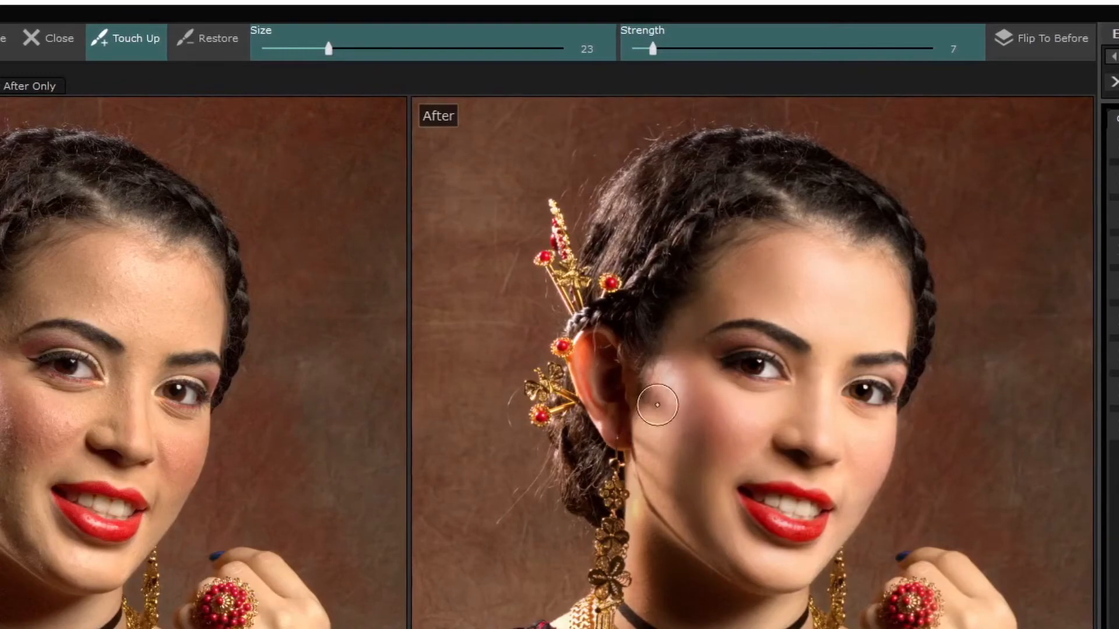
Even out the remaining texture on the highlighted cheek and along the jaw with the Touch Up brush.
{"action": "mouse_move", "coordinate": [657, 405]}
{"action": "left_mouse_down"}
{"action": "mouse_move", "coordinate": [667, 459]}
{"action": "mouse_move", "coordinate": [696, 478]}
{"action": "mouse_move", "coordinate": [734, 409]}
{"action": "left_mouse_up"}
{"action": "scroll", "coordinate": [687, 444], "scroll_direction": "up", "scroll_amount": 2}
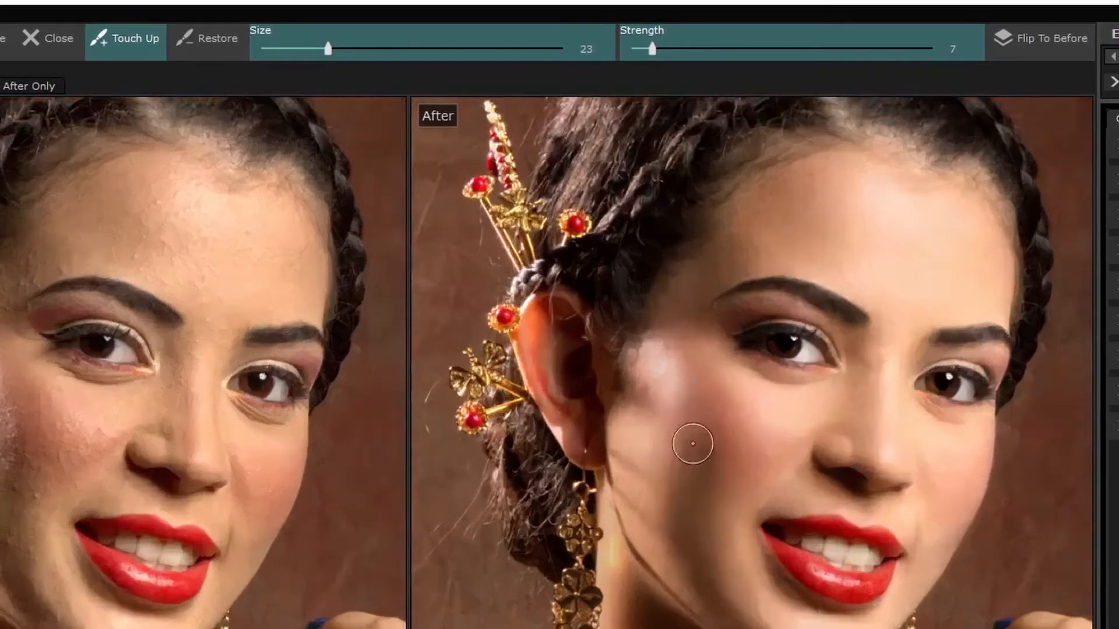
{"action": "scroll", "coordinate": [692, 444], "scroll_direction": "up", "scroll_amount": 2}
{"action": "scroll", "coordinate": [781, 458], "scroll_direction": "down", "scroll_amount": 1}
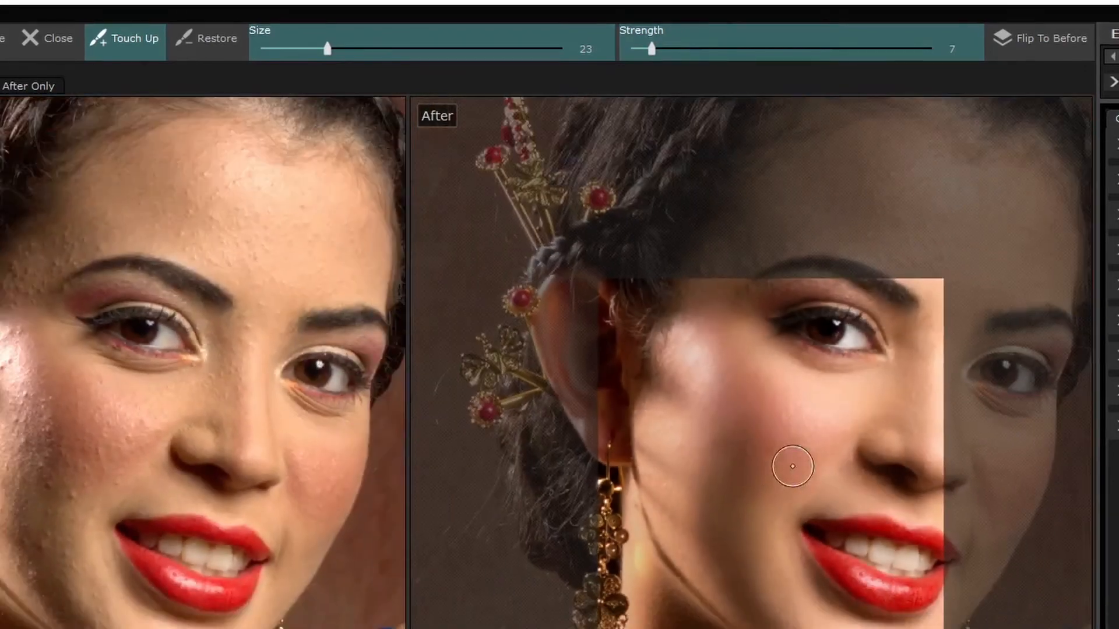
{"action": "scroll", "coordinate": [779, 506], "scroll_direction": "down", "scroll_amount": 1}
{"action": "mouse_move", "coordinate": [781, 507]}
{"action": "left_mouse_down"}
{"action": "mouse_move", "coordinate": [694, 612]}
{"action": "mouse_move", "coordinate": [772, 500]}
{"action": "mouse_move", "coordinate": [677, 550]}
{"action": "left_mouse_up"}
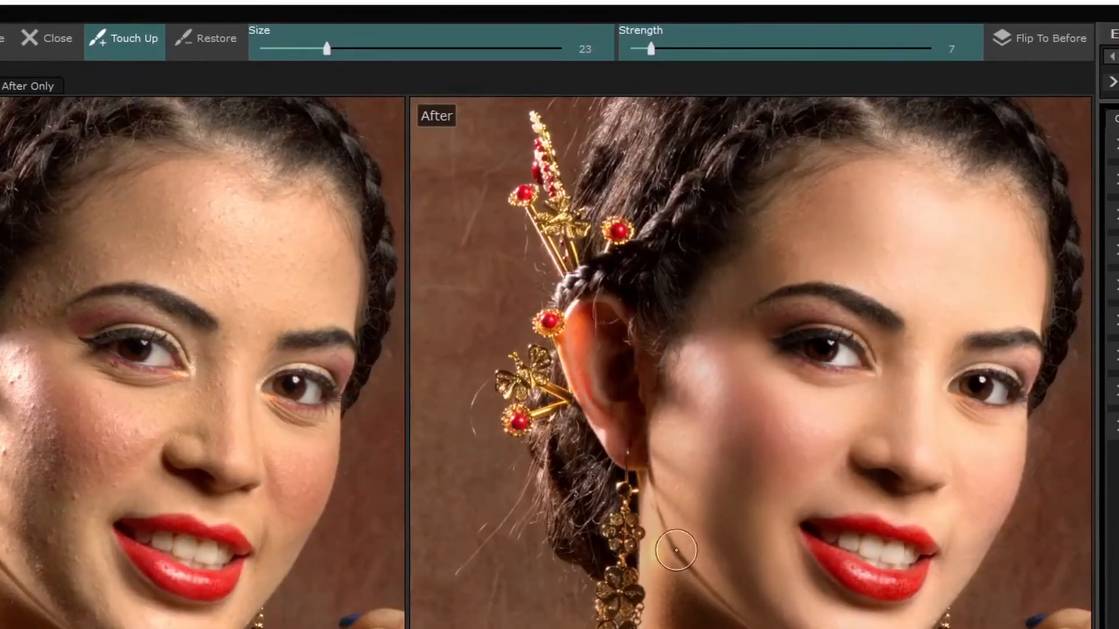
Set the Touch Up brush to Size 19 and Strength 11, and smooth the skin on the shoulder and arms.
{"action": "key", "text": "space"}
{"action": "mouse_move", "coordinate": [741, 609]}
{"action": "left_mouse_down"}
{"action": "mouse_move", "coordinate": [666, 435]}
{"action": "mouse_move", "coordinate": [617, 459]}
{"action": "mouse_move", "coordinate": [602, 439]}
{"action": "left_mouse_up"}
{"action": "mouse_move", "coordinate": [605, 396]}
{"action": "left_mouse_down"}
{"action": "mouse_move", "coordinate": [662, 454]}
{"action": "mouse_move", "coordinate": [760, 519]}
{"action": "mouse_move", "coordinate": [762, 535]}
{"action": "mouse_move", "coordinate": [786, 471]}
{"action": "left_mouse_up"}
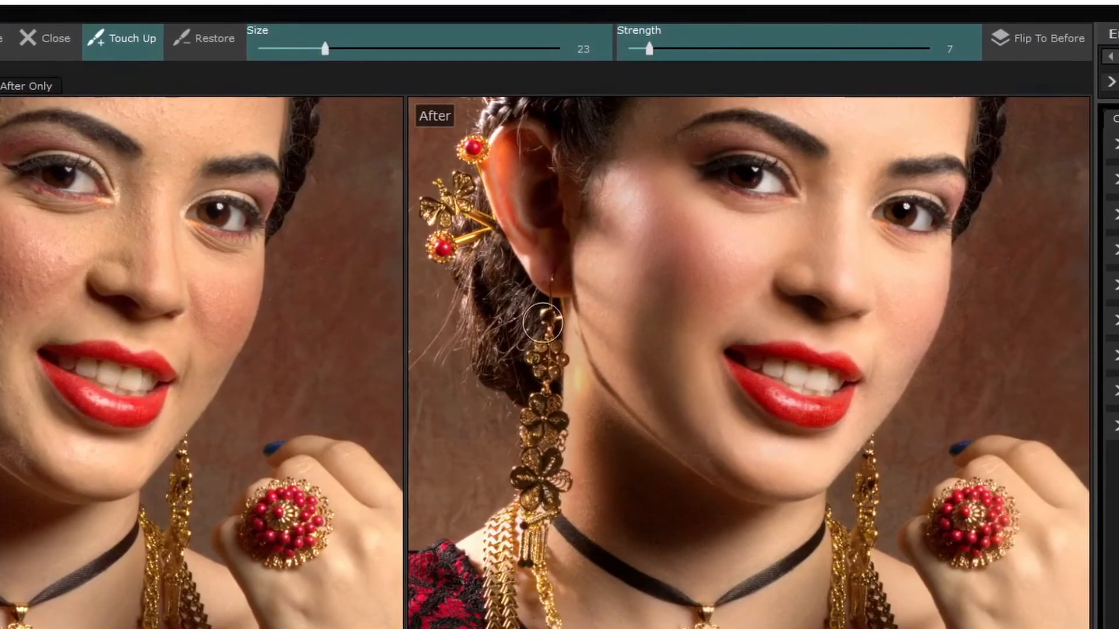
{"action": "scroll", "coordinate": [629, 445], "scroll_direction": "down", "scroll_amount": 2}
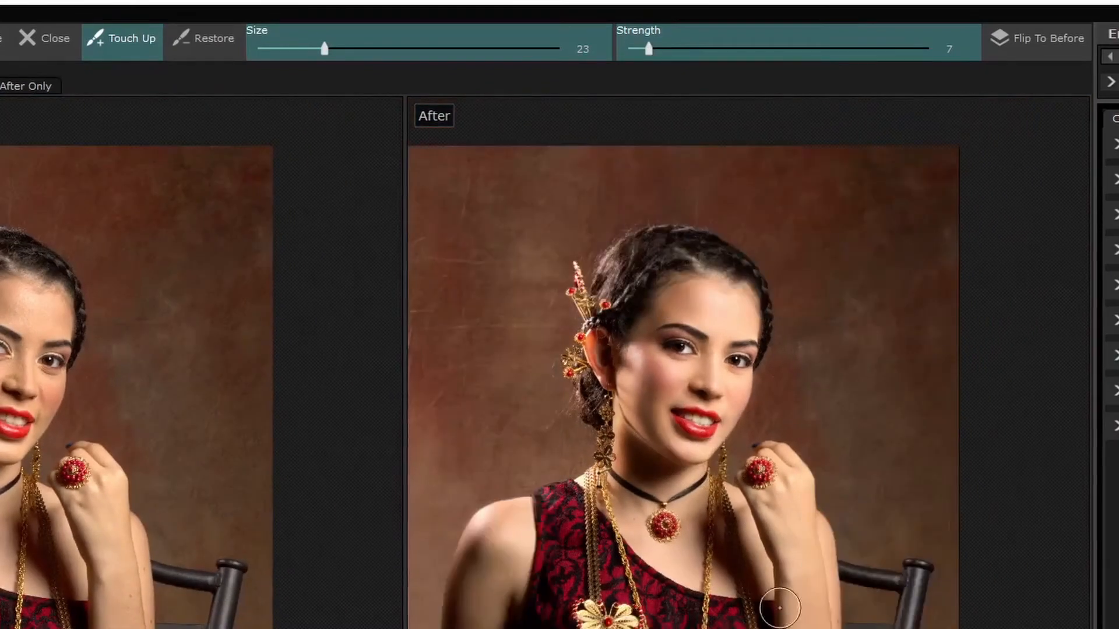
{"action": "left_click_drag", "start_coordinate": [681, 579], "coordinate": [631, 380]}
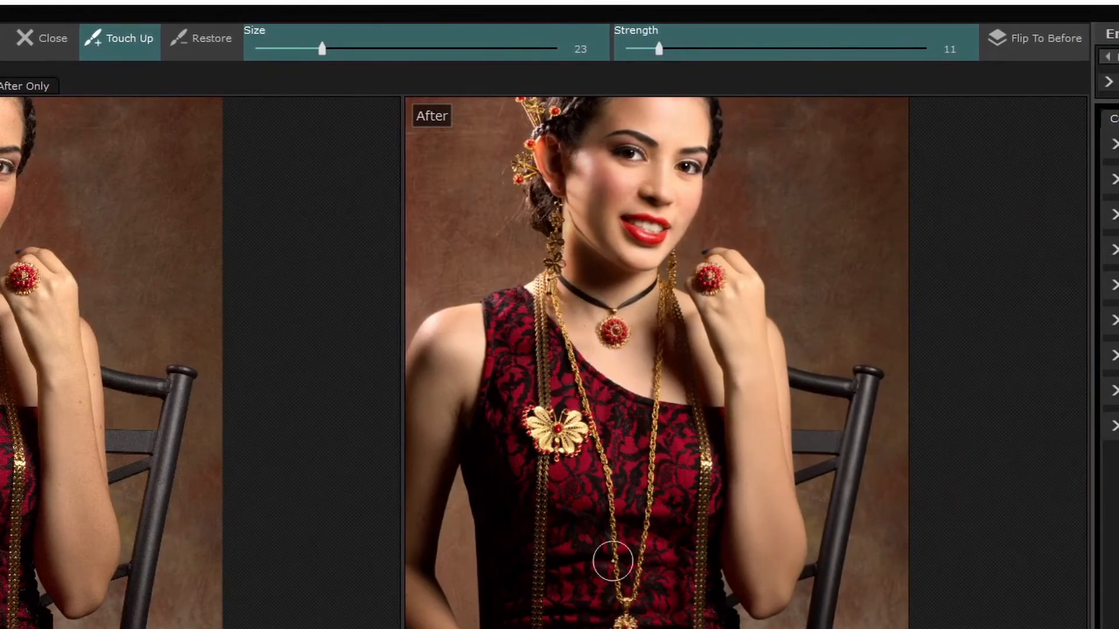
{"action": "left_click_drag", "start_coordinate": [486, 412], "coordinate": [606, 430]}
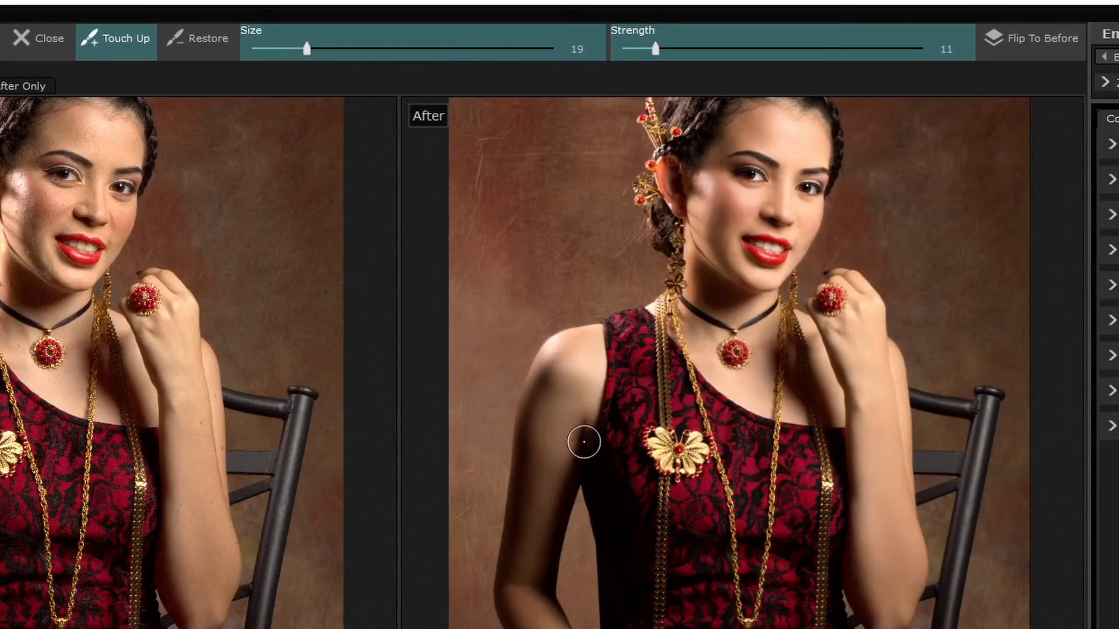
{"action": "scroll", "coordinate": [583, 442], "scroll_direction": "up", "scroll_amount": 2}
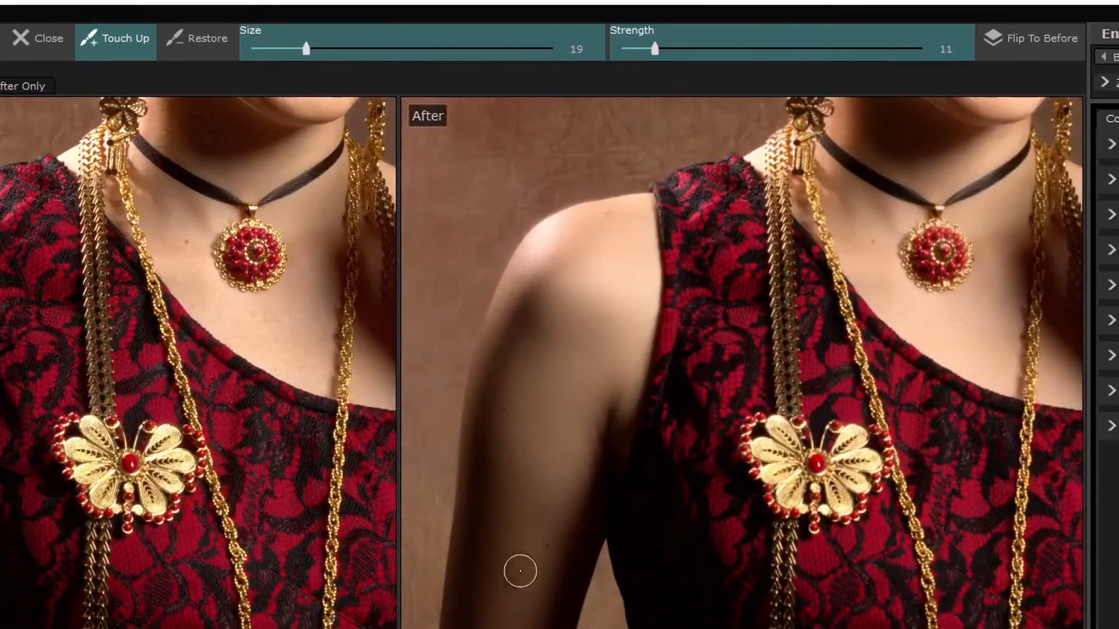
{"action": "scroll", "coordinate": [518, 473], "scroll_direction": "up", "scroll_amount": 1}
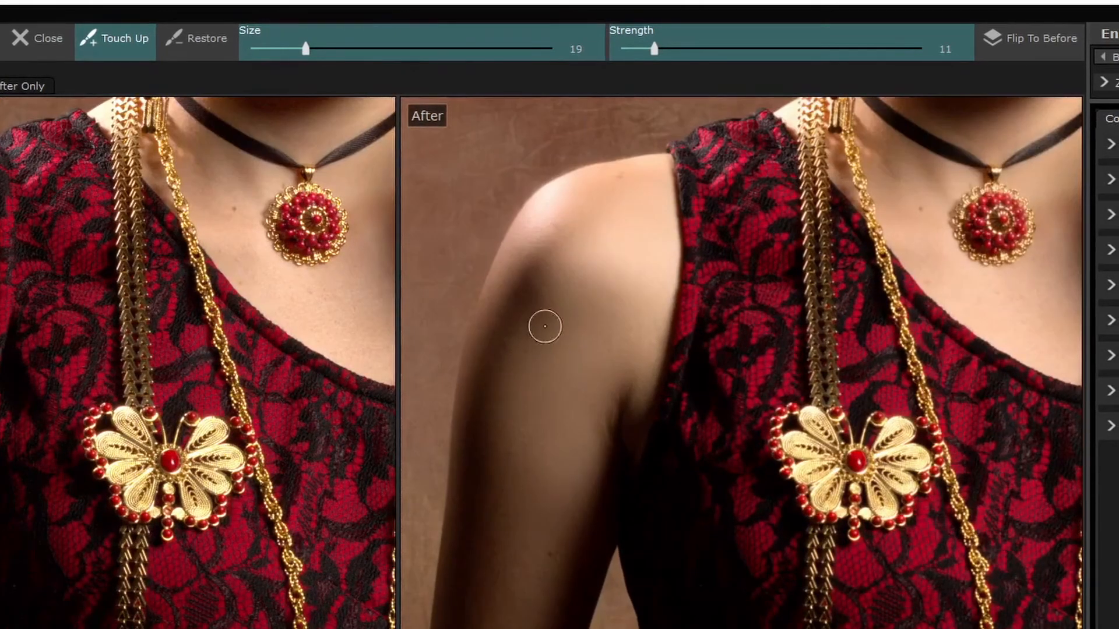
{"action": "left_click_drag", "start_coordinate": [943, 224], "coordinate": [644, 277]}
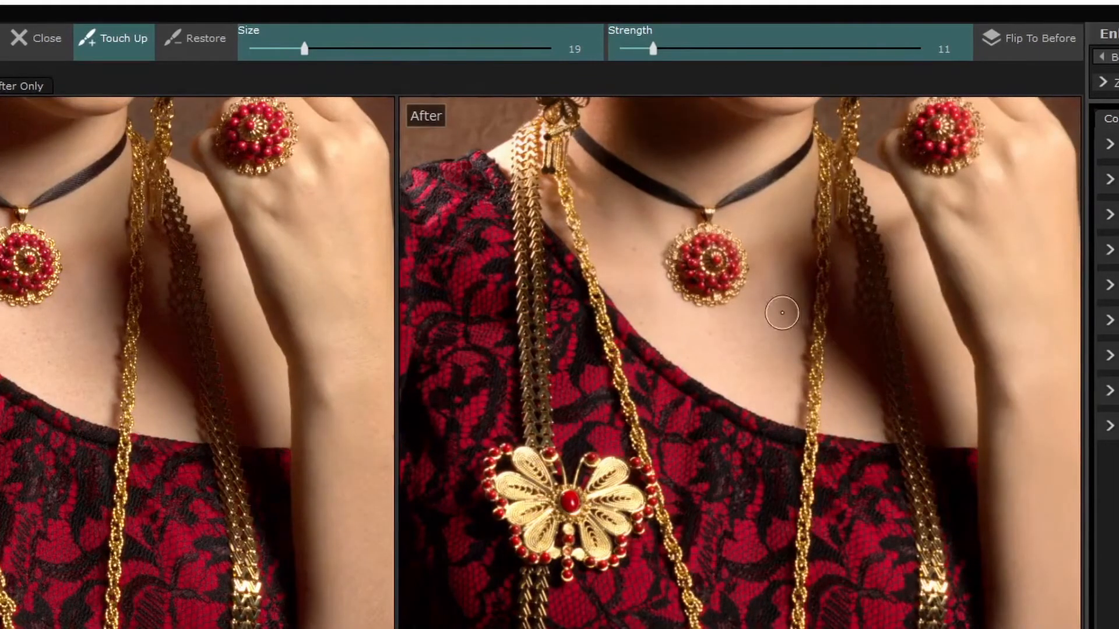
{"action": "left_click_drag", "start_coordinate": [945, 318], "coordinate": [751, 359]}
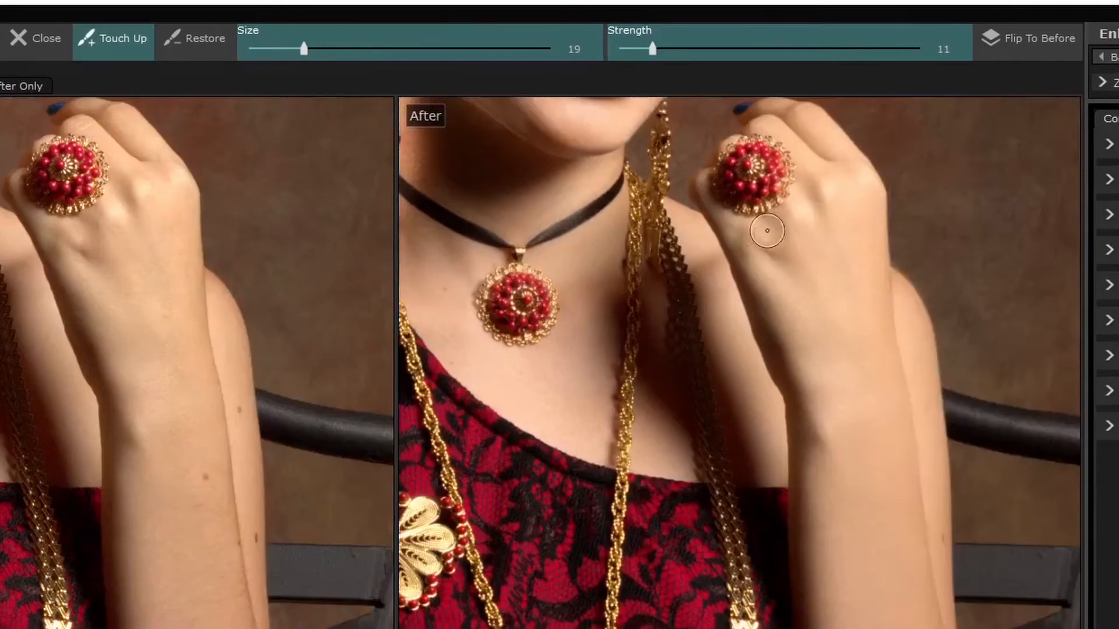
{"action": "scroll", "coordinate": [824, 415], "scroll_direction": "down", "scroll_amount": 4}
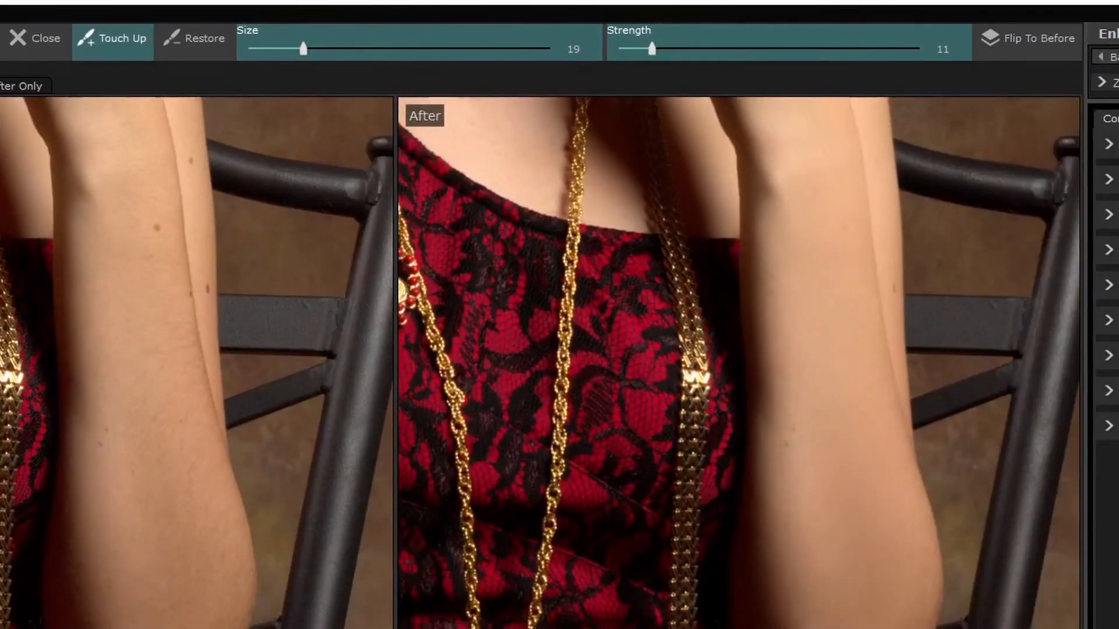
Set the Touch Up brush to Size 40 and Strength 13, and smooth the skin texture across the raised knee.
{"action": "scroll", "coordinate": [704, 257], "scroll_direction": "down", "scroll_amount": 5}
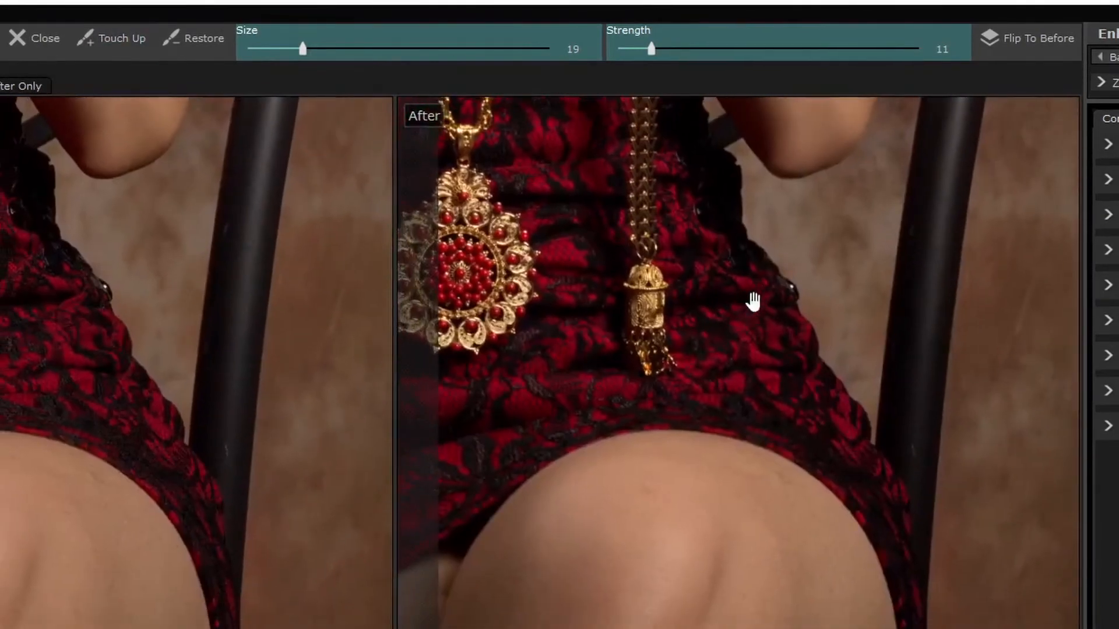
{"action": "scroll", "coordinate": [772, 573], "scroll_direction": "up", "scroll_amount": 3}
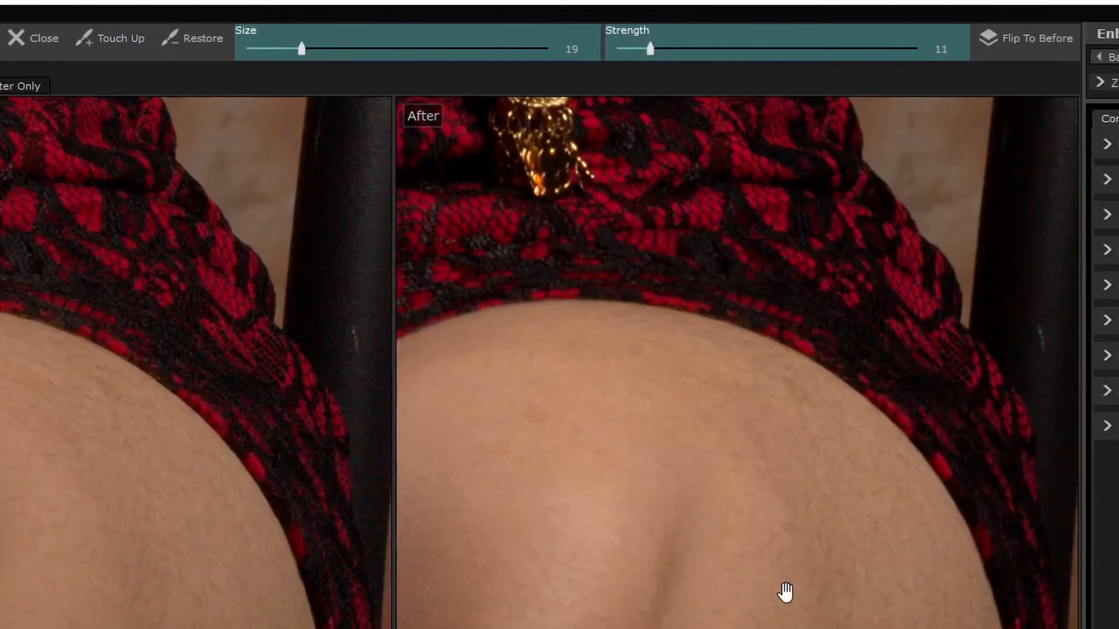
{"action": "scroll", "coordinate": [707, 457], "scroll_direction": "down", "scroll_amount": 1}
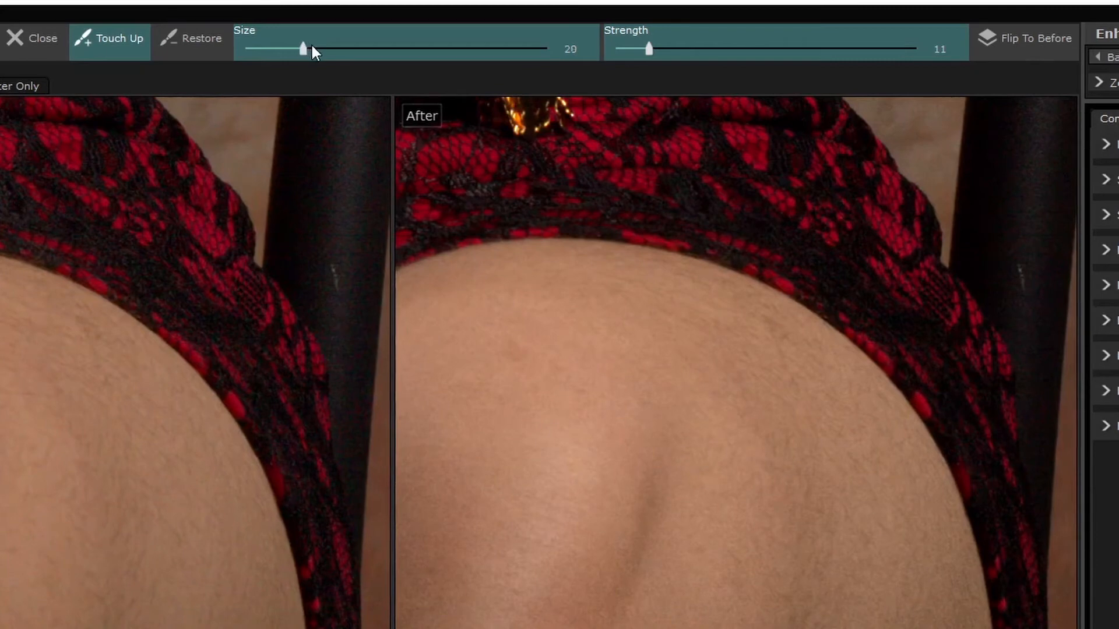
{"action": "left_click_drag", "start_coordinate": [325, 47], "coordinate": [333, 50]}
{"action": "scroll", "coordinate": [791, 418], "scroll_direction": "down", "scroll_amount": 1}
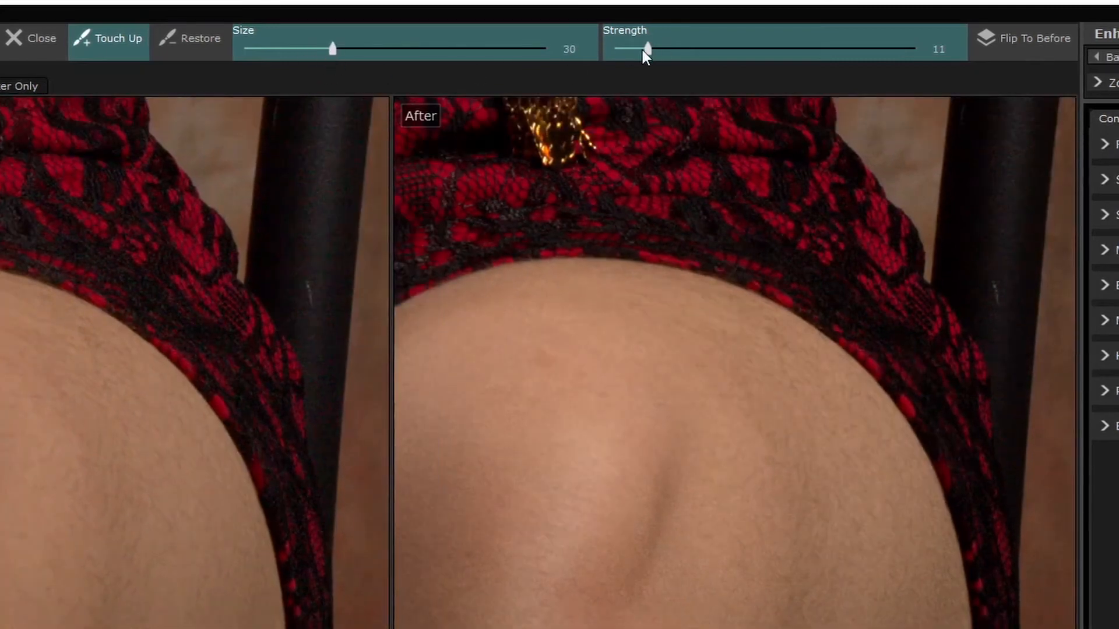
{"action": "left_click_drag", "start_coordinate": [646, 49], "coordinate": [652, 50]}
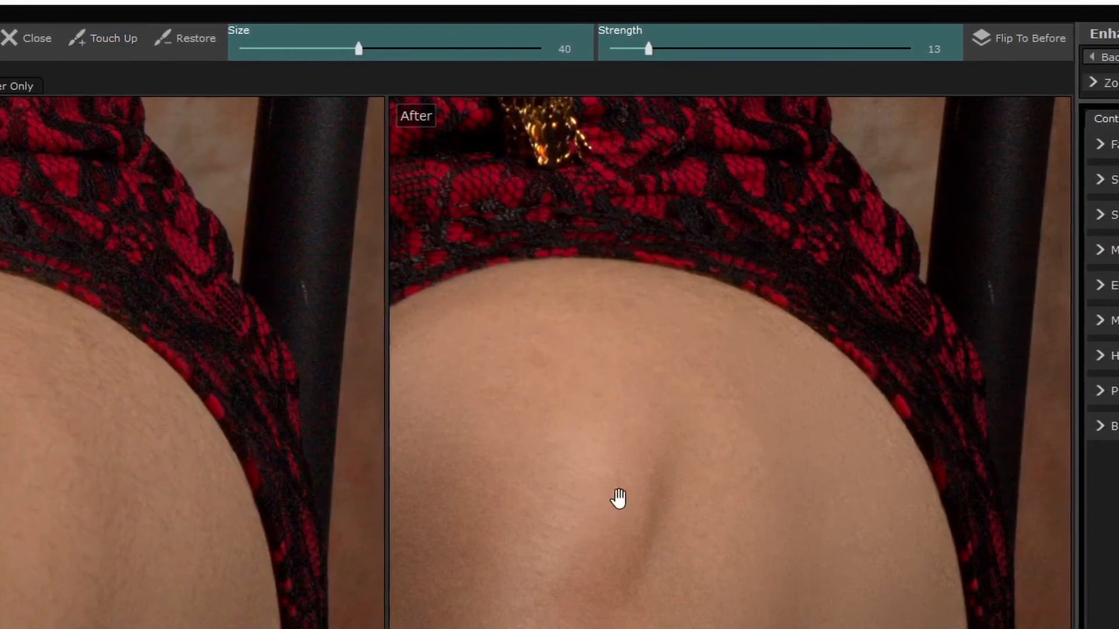
{"action": "left_click_drag", "start_coordinate": [620, 500], "coordinate": [797, 432]}
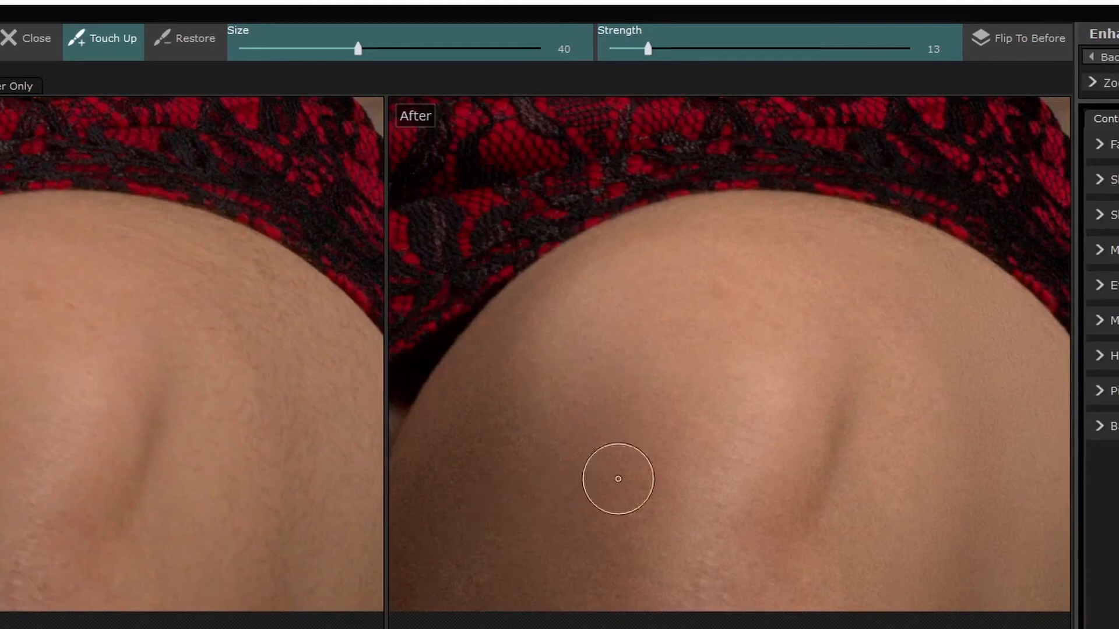
{"action": "scroll", "coordinate": [612, 475], "scroll_direction": "down", "scroll_amount": 3}
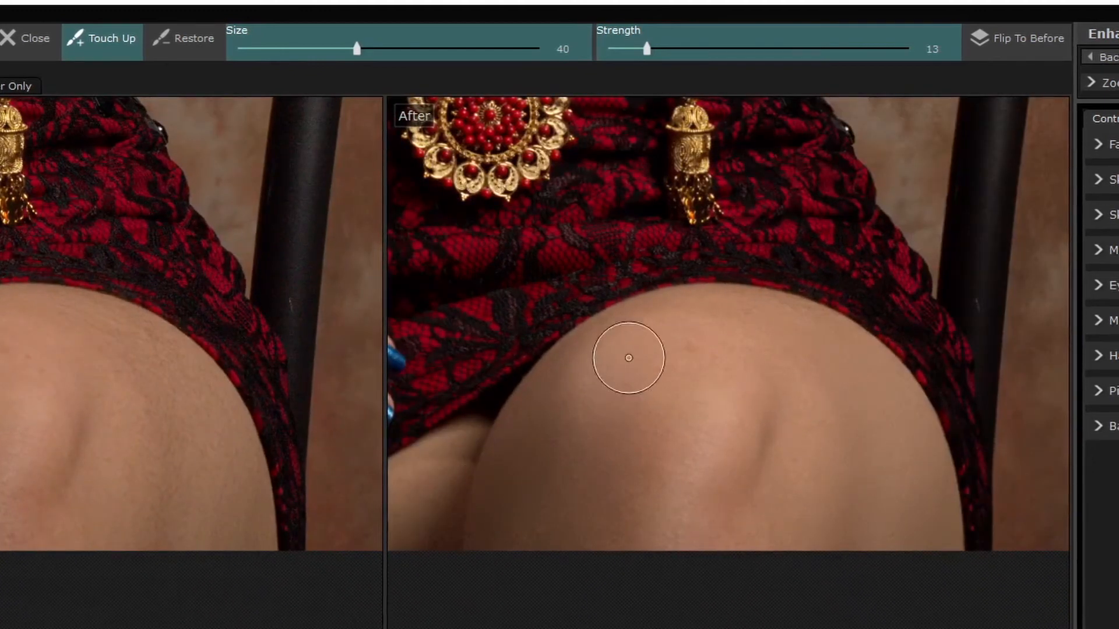
{"action": "left_click_drag", "start_coordinate": [719, 467], "coordinate": [998, 419]}
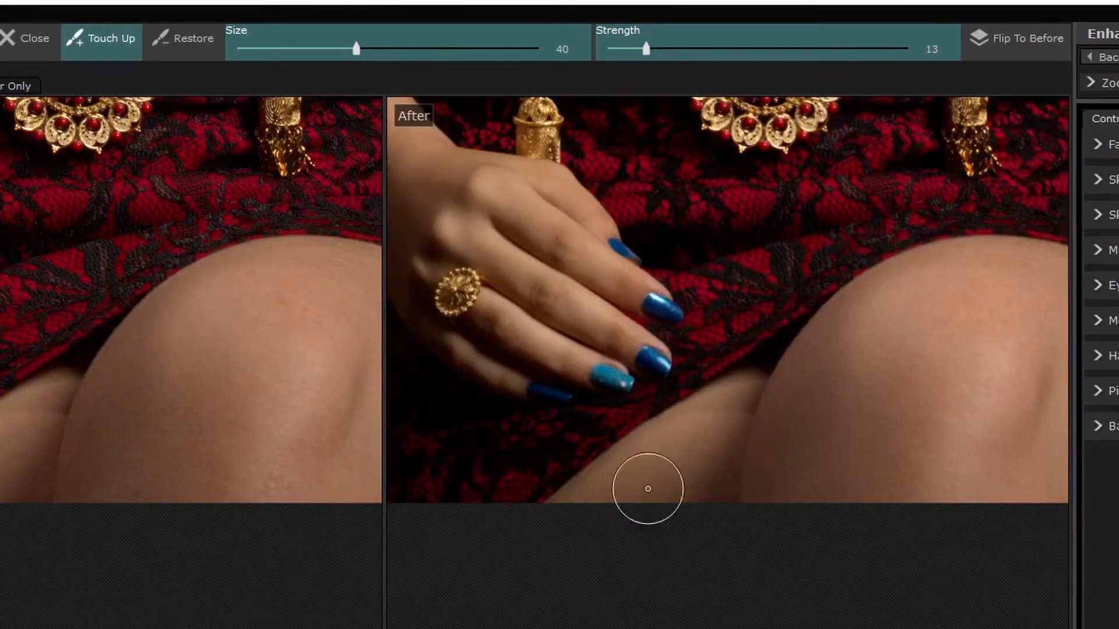
{"action": "left_click_drag", "start_coordinate": [886, 343], "coordinate": [610, 609]}
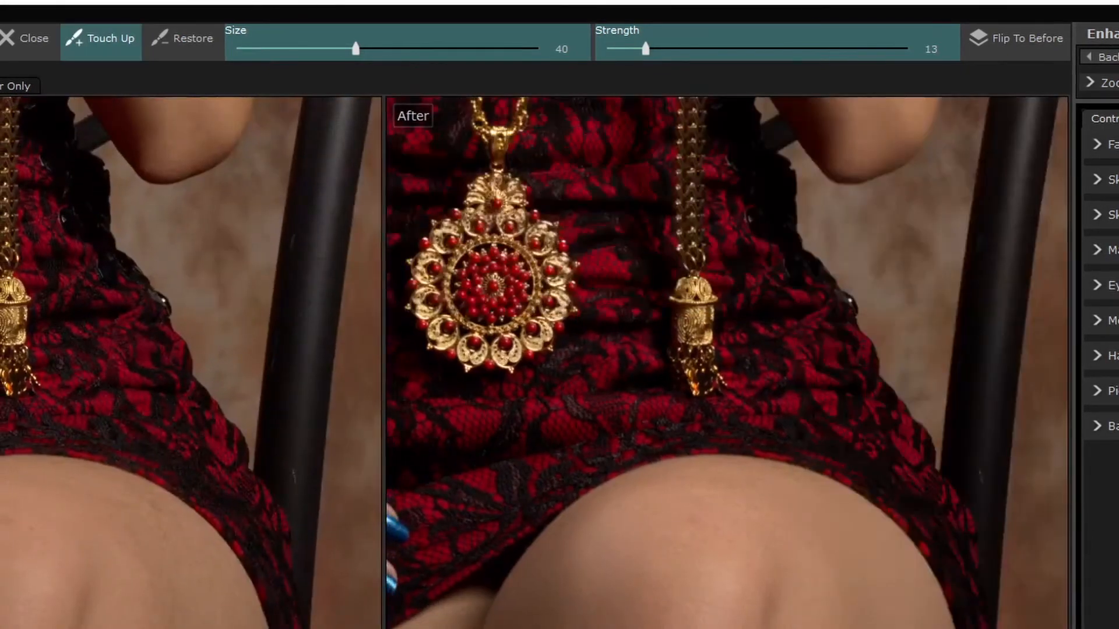
{"action": "scroll", "coordinate": [699, 477], "scroll_direction": "down", "scroll_amount": 5}
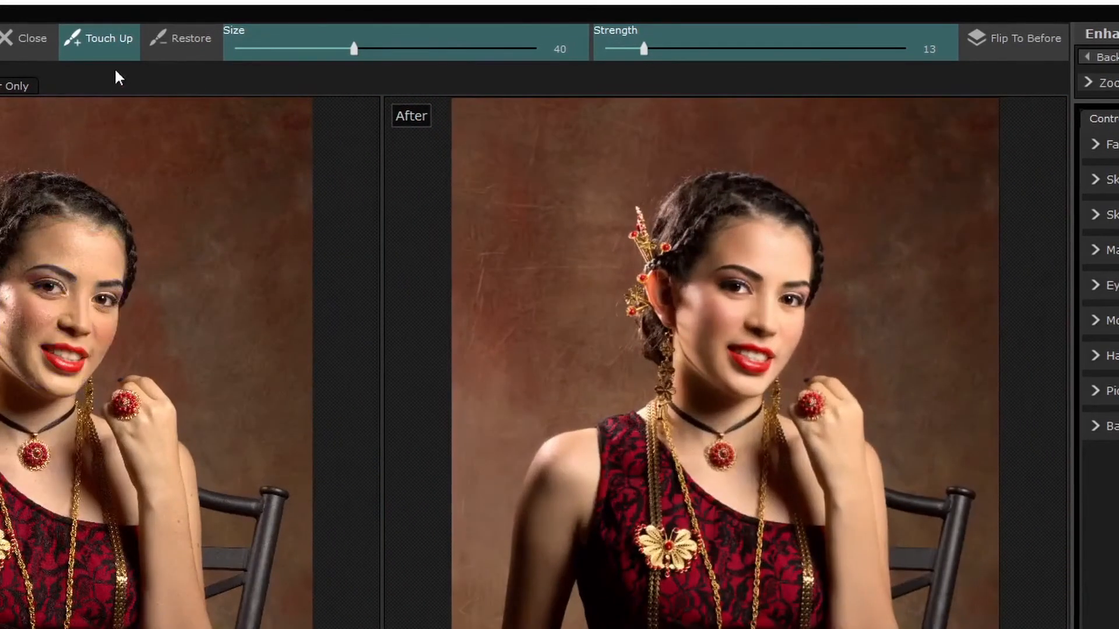
Leave the Touch Up tool and compare the before and after versions of the portrait, both close up and in full.
{"action": "left_click", "coordinate": [96, 43]}
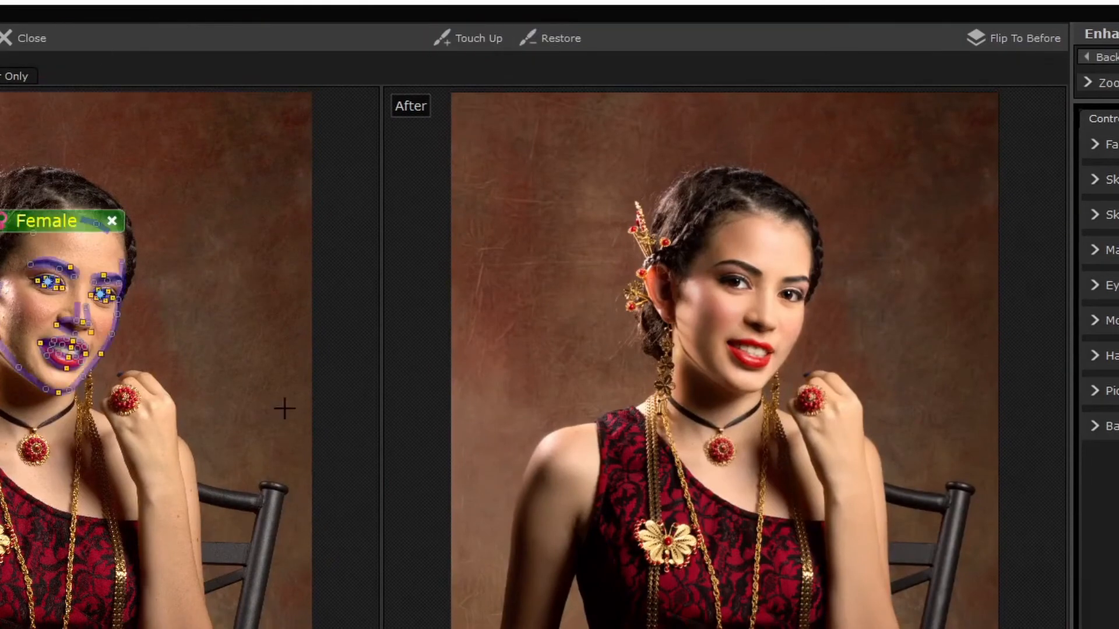
{"action": "scroll", "coordinate": [814, 479], "scroll_direction": "down", "scroll_amount": 1}
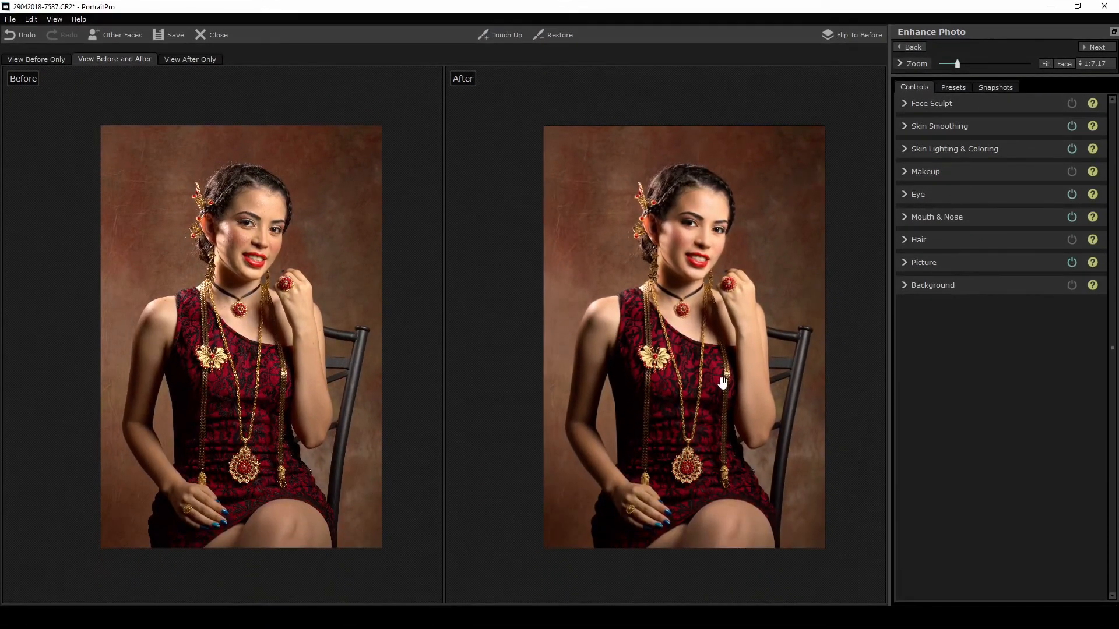
{"action": "scroll", "coordinate": [738, 256], "scroll_direction": "up", "scroll_amount": 6}
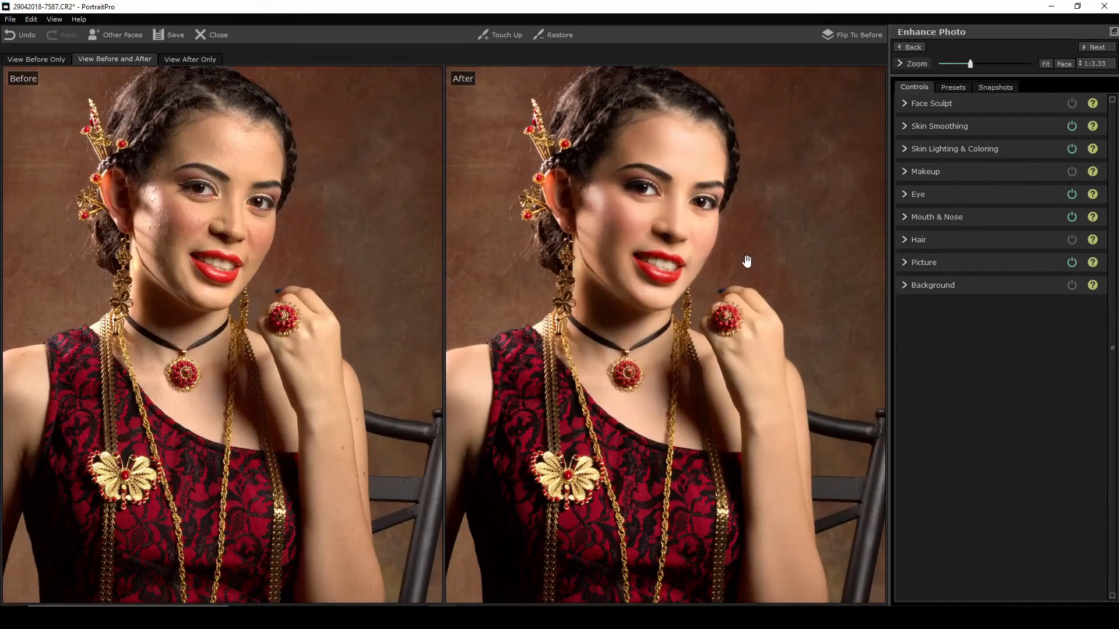
{"action": "scroll", "coordinate": [712, 258], "scroll_direction": "up", "scroll_amount": 2}
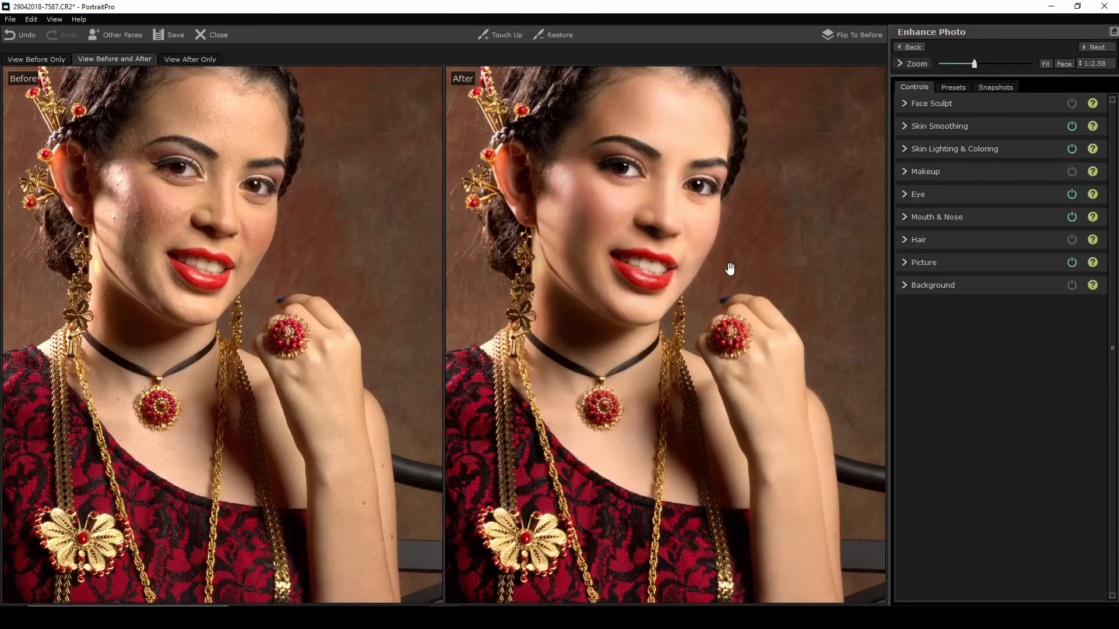
{"action": "scroll", "coordinate": [705, 274], "scroll_direction": "down", "scroll_amount": 6}
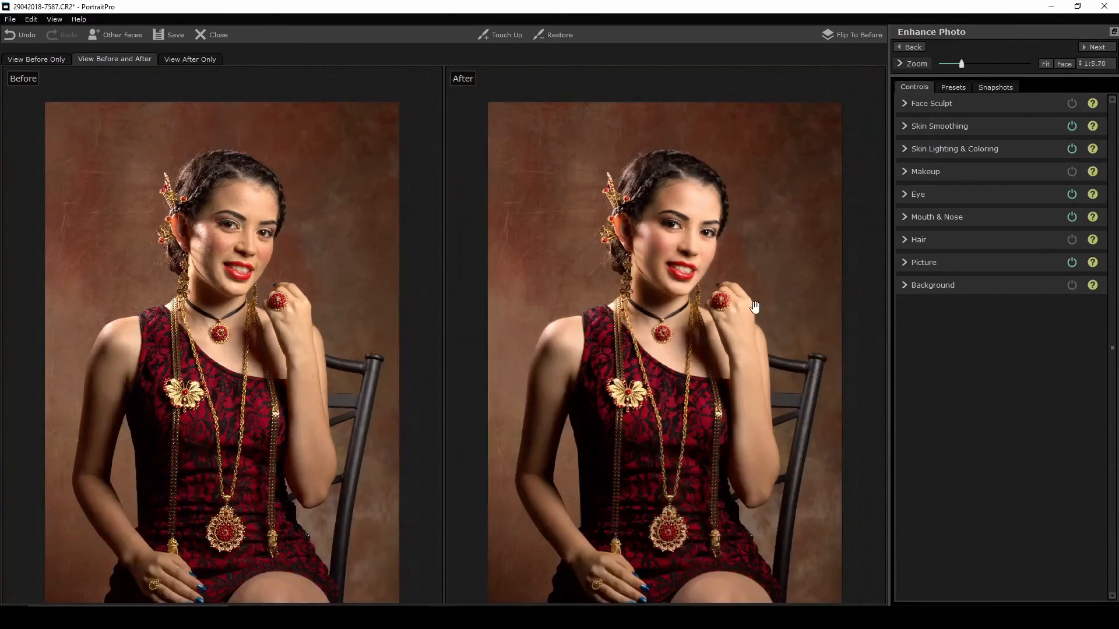
{"action": "scroll", "coordinate": [768, 283], "scroll_direction": "down", "scroll_amount": 1}
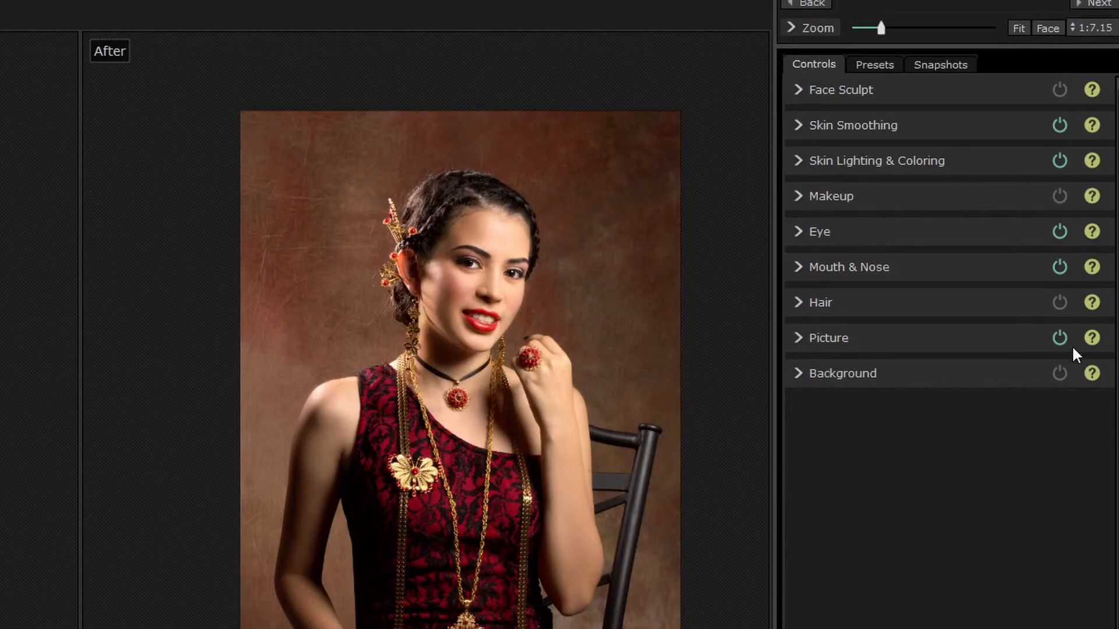
Try shifting the Temperature and Tint in the Picture adjustments, and reset both to 0.
{"action": "left_click", "coordinate": [798, 338]}
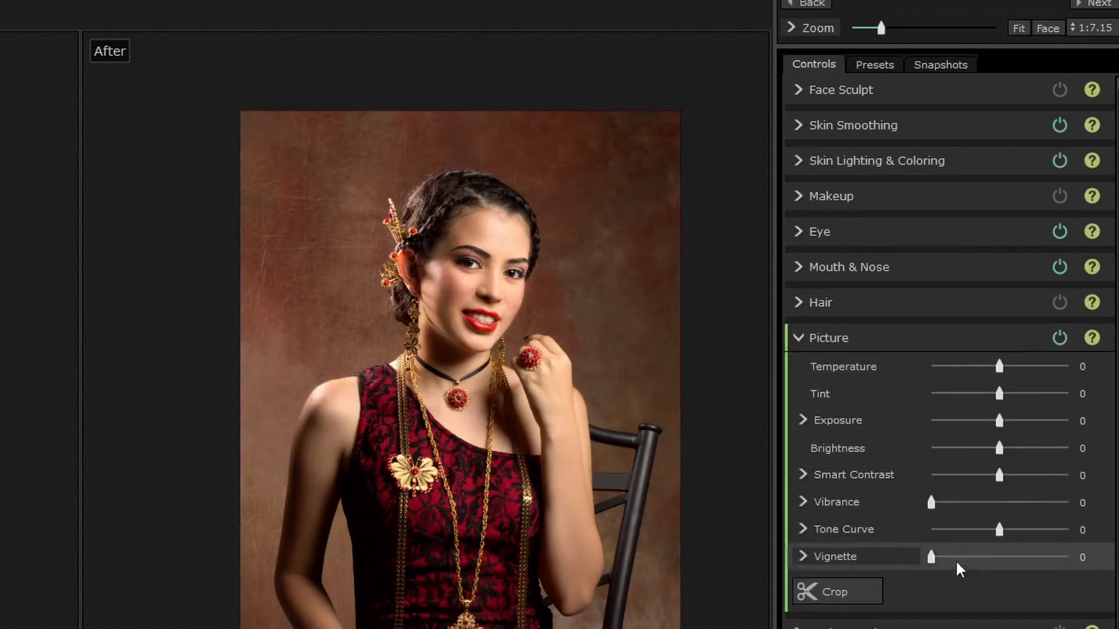
{"action": "left_click", "coordinate": [796, 338]}
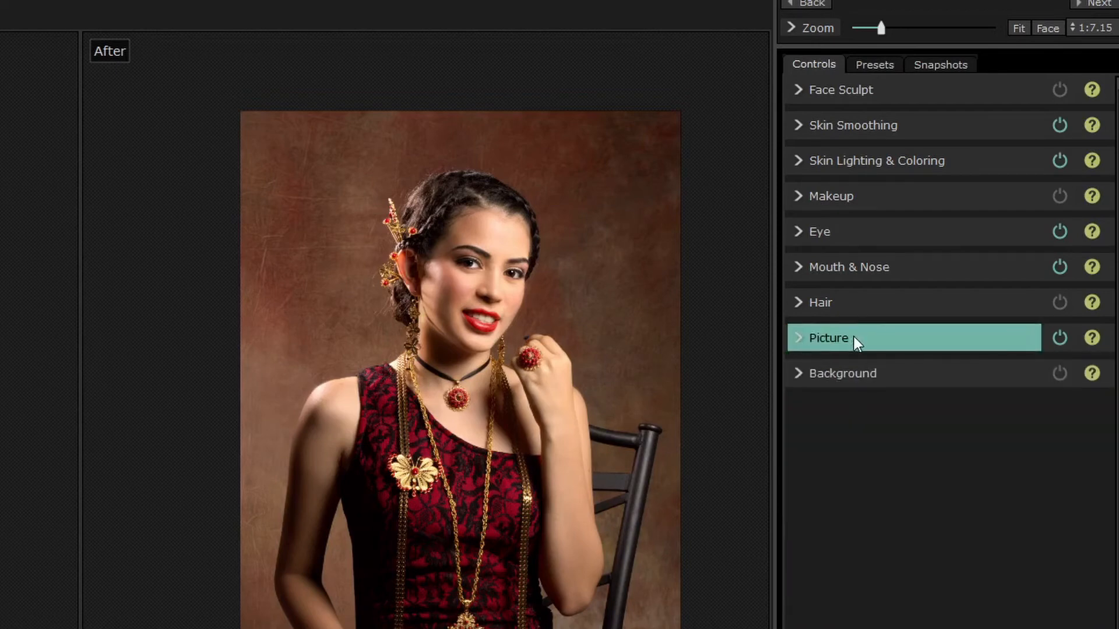
{"action": "left_click", "coordinate": [795, 343]}
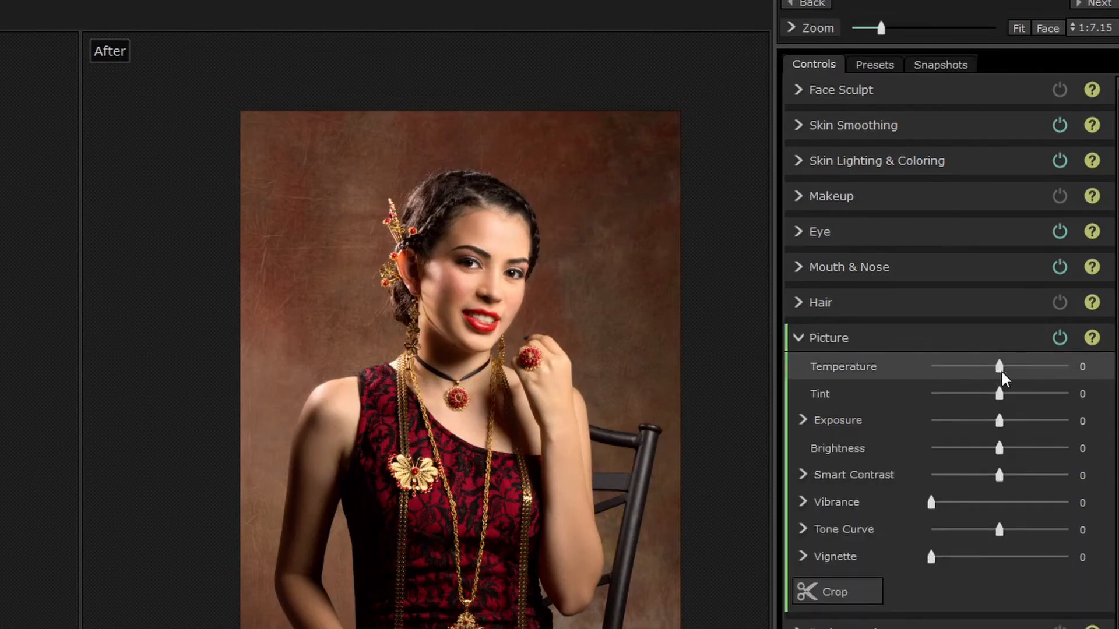
{"action": "mouse_move", "coordinate": [1000, 370]}
{"action": "left_mouse_down"}
{"action": "mouse_move", "coordinate": [979, 372]}
{"action": "mouse_move", "coordinate": [1022, 370]}
{"action": "mouse_move", "coordinate": [1011, 376]}
{"action": "left_mouse_up"}
{"action": "left_click_drag", "start_coordinate": [995, 371], "coordinate": [989, 405]}
{"action": "double_click", "coordinate": [988, 396]}
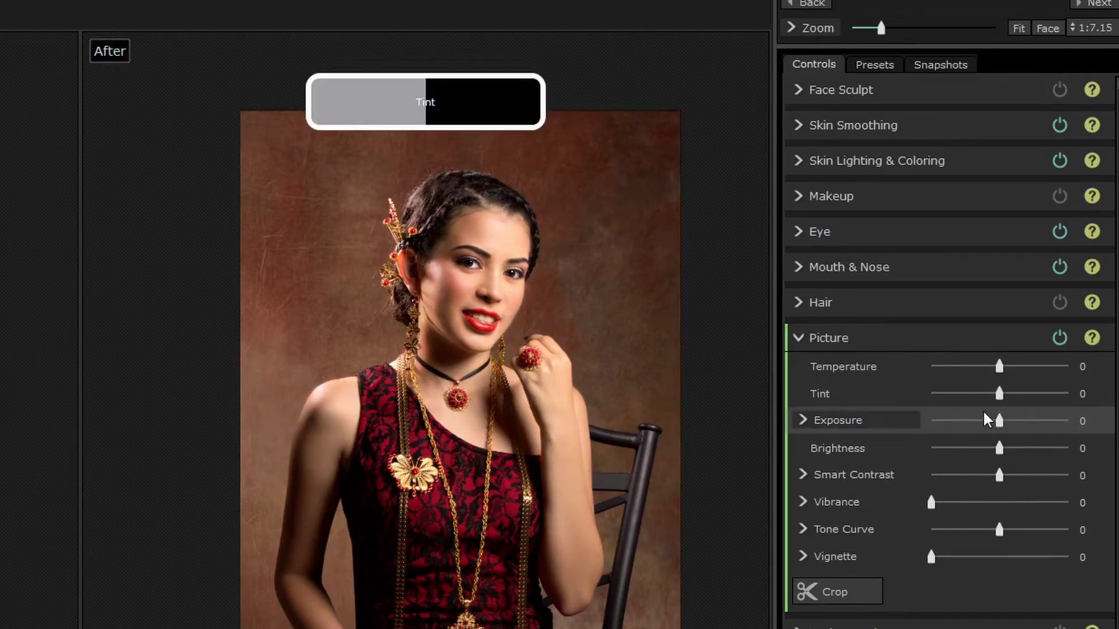
Try an Exposure of -25 and a Color Preserving Exposure of -36, and reset both to 0.
{"action": "left_click_drag", "start_coordinate": [1001, 422], "coordinate": [983, 430]}
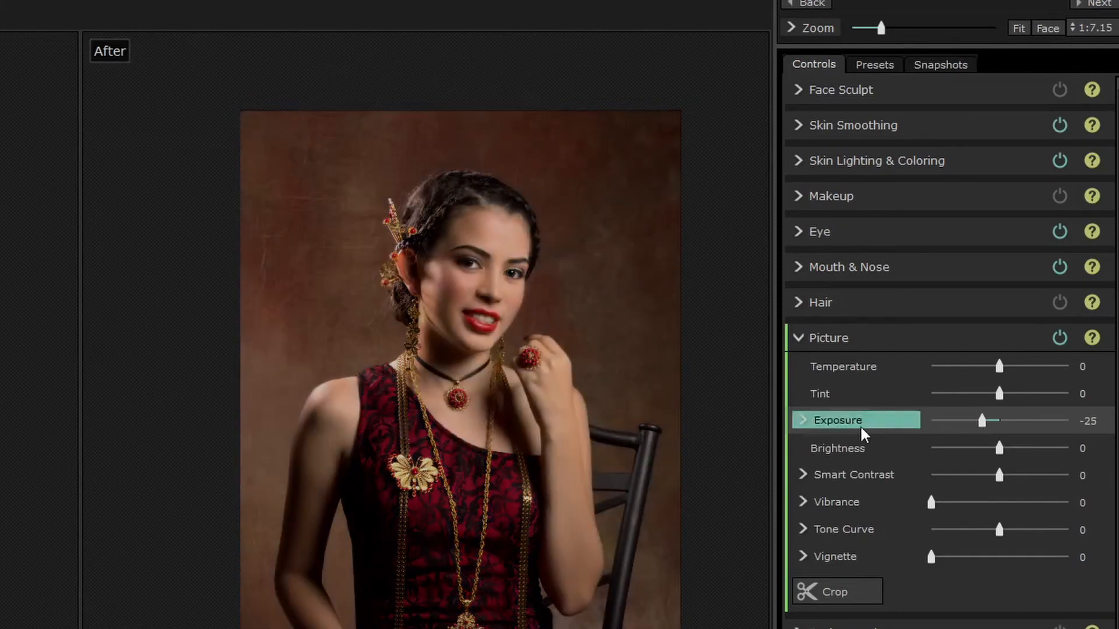
{"action": "left_click", "coordinate": [804, 421]}
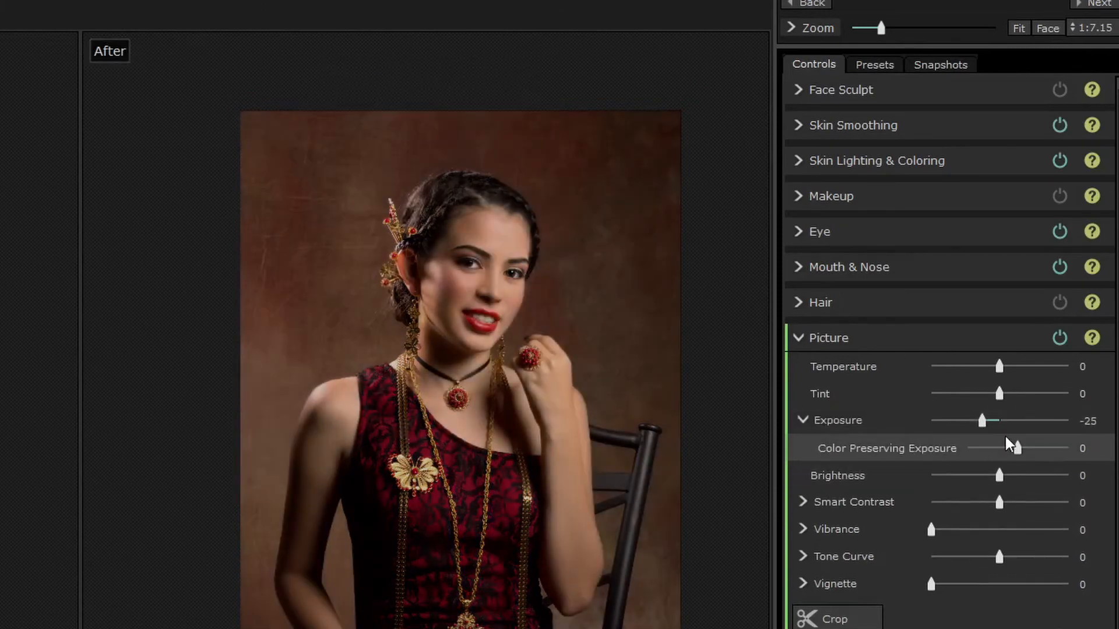
{"action": "mouse_move", "coordinate": [1014, 454]}
{"action": "left_mouse_down"}
{"action": "mouse_move", "coordinate": [966, 451]}
{"action": "mouse_move", "coordinate": [1002, 452]}
{"action": "left_mouse_up"}
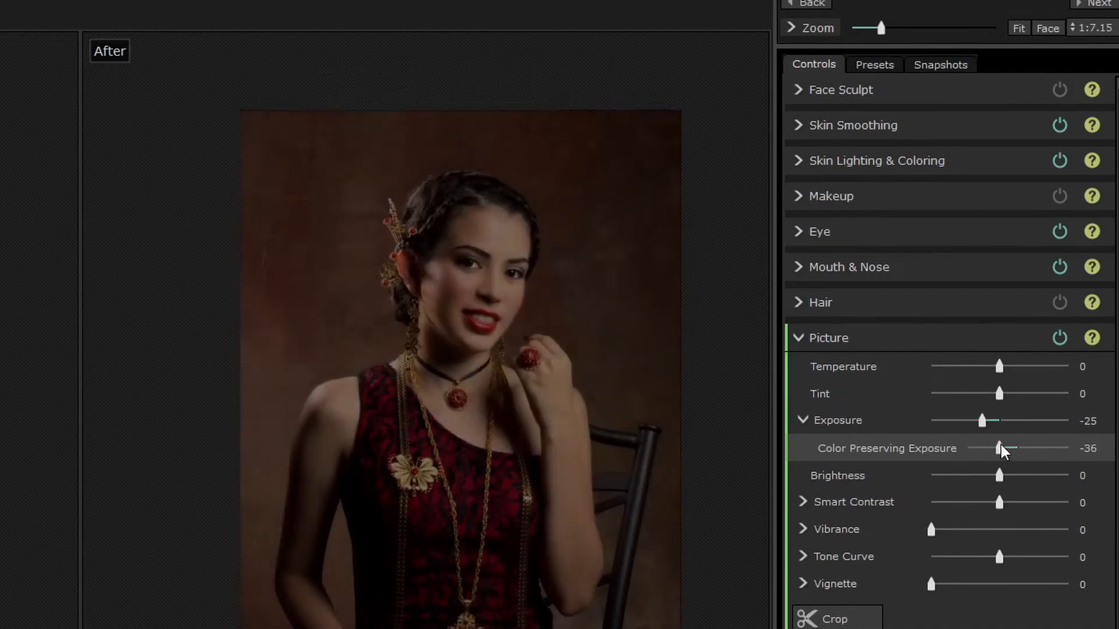
{"action": "double_click", "coordinate": [983, 422]}
{"action": "double_click", "coordinate": [999, 448]}
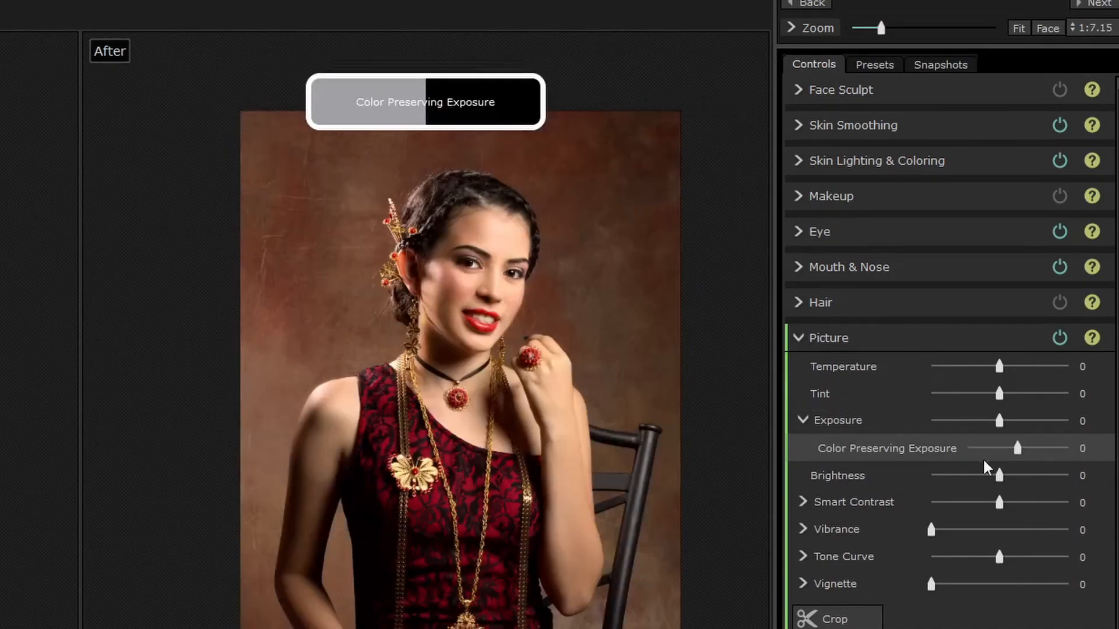
{"action": "left_click", "coordinate": [803, 420]}
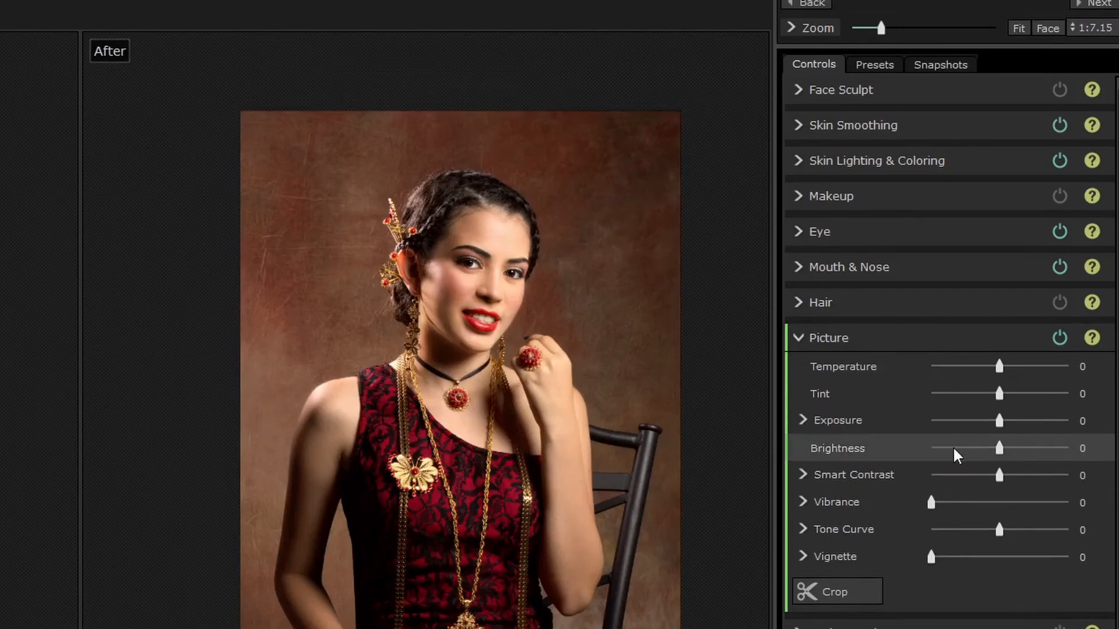
Try a change to the picture's Brightness, reset it to 0 and collapse the Picture adjustments.
{"action": "left_click_drag", "start_coordinate": [955, 449], "coordinate": [972, 449]}
{"action": "double_click", "coordinate": [972, 449]}
{"action": "left_click", "coordinate": [805, 349]}
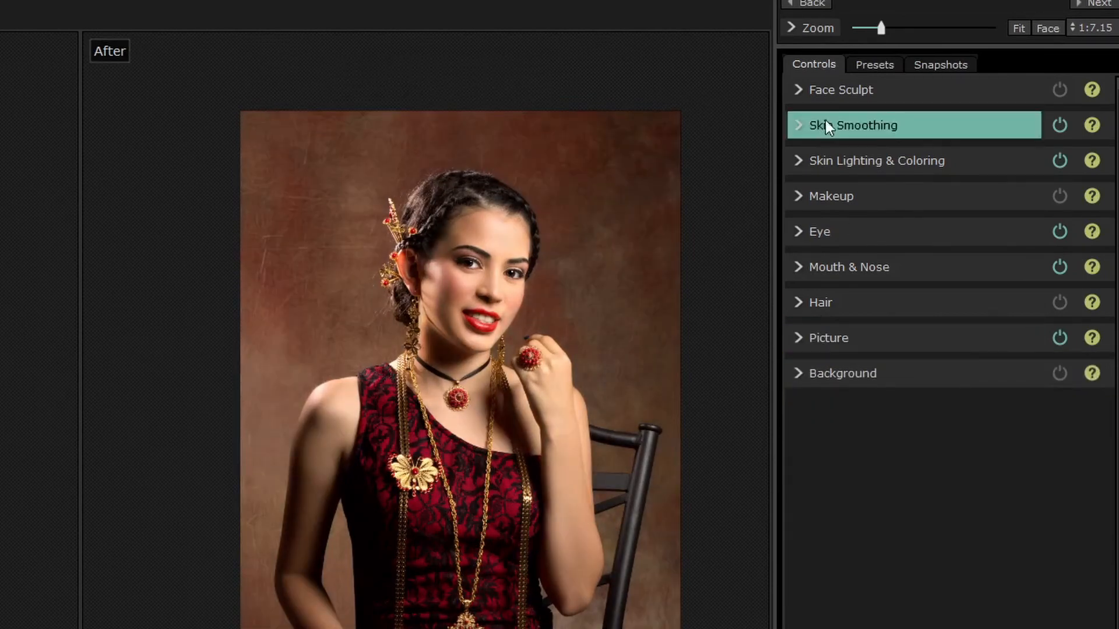
Apply the Darken preset from the Picture presets to the portrait.
{"action": "left_click", "coordinate": [864, 65]}
{"action": "scroll", "coordinate": [921, 415], "scroll_direction": "down", "scroll_amount": 3}
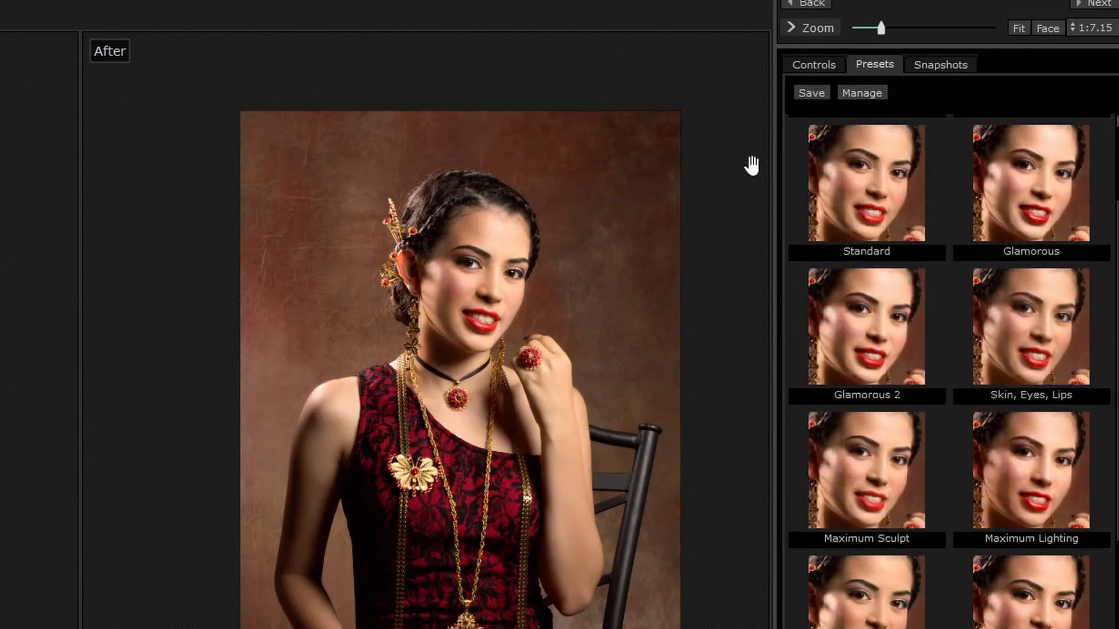
{"action": "scroll", "coordinate": [808, 244], "scroll_direction": "up", "scroll_amount": 3}
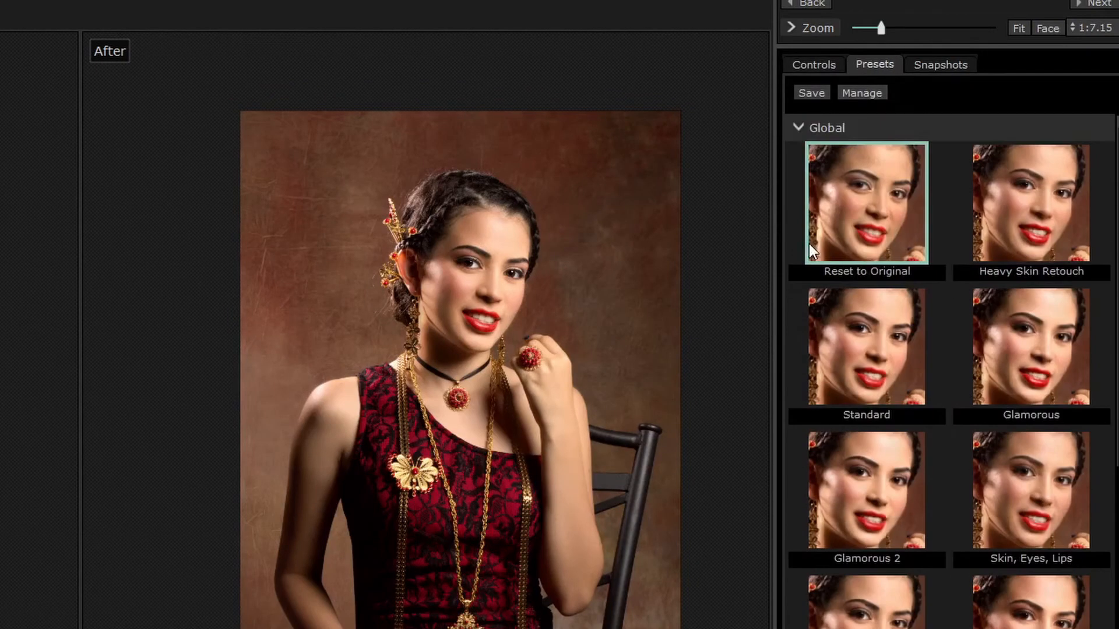
{"action": "left_click", "coordinate": [806, 122]}
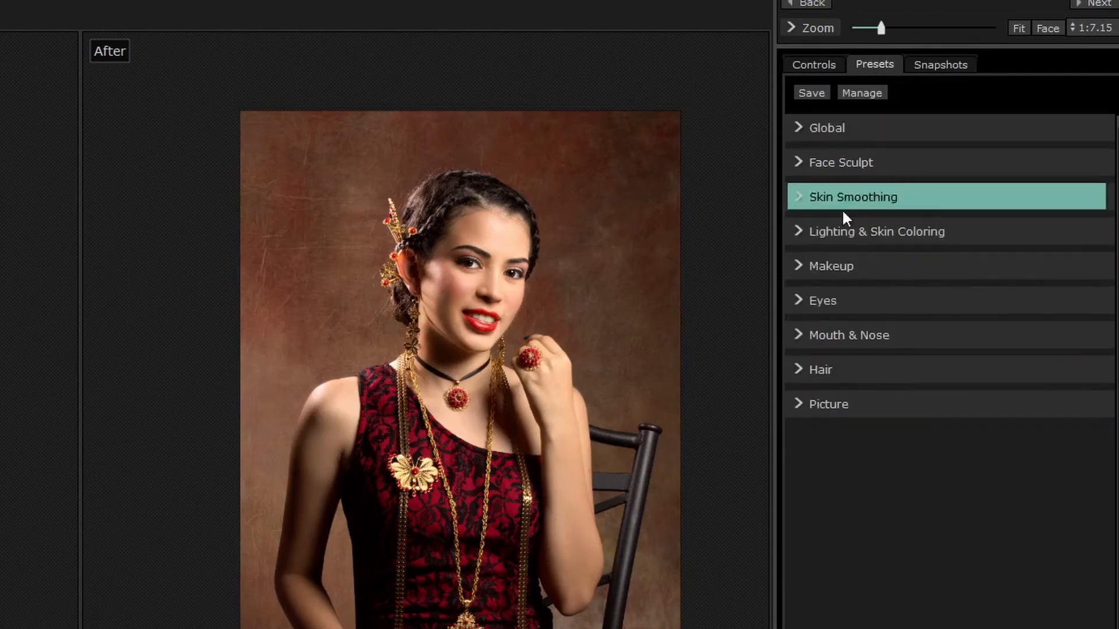
{"action": "left_click", "coordinate": [789, 402]}
{"action": "scroll", "coordinate": [829, 454], "scroll_direction": "down", "scroll_amount": 4}
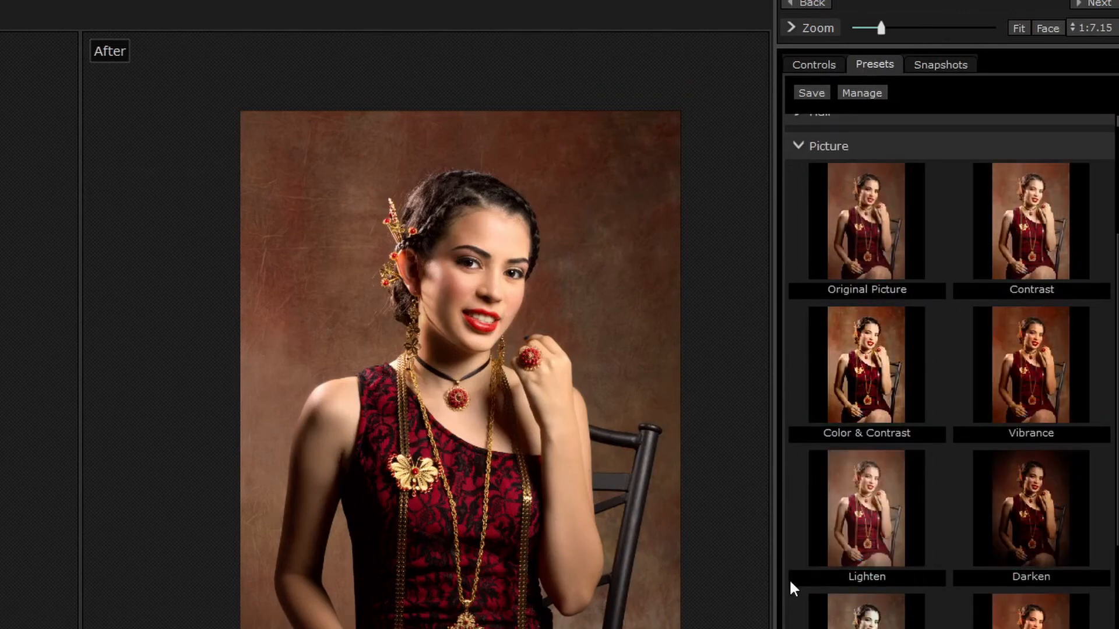
{"action": "scroll", "coordinate": [816, 554], "scroll_direction": "down", "scroll_amount": 2}
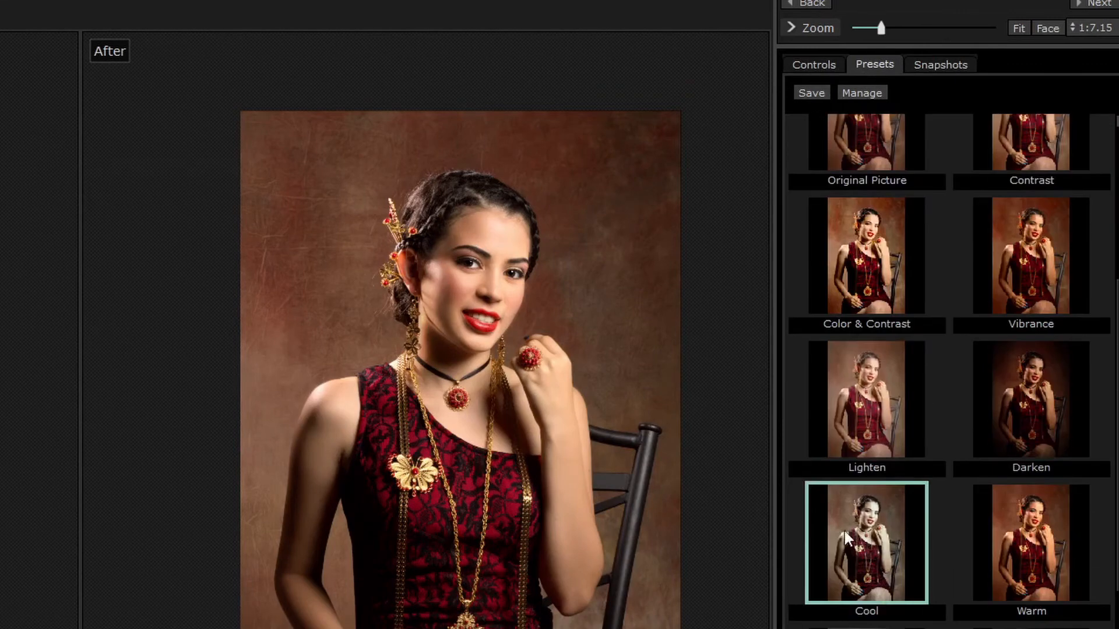
{"action": "left_click", "coordinate": [1040, 401]}
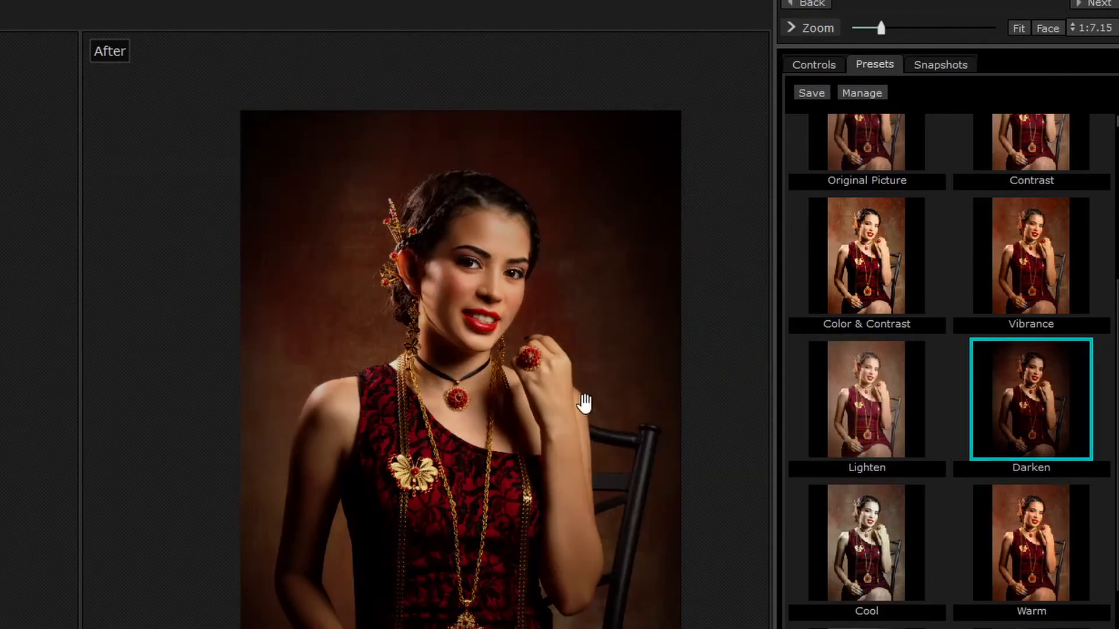
Set the picture's Temperature to -55, Brightness to 9 and Exposure to -34.
{"action": "scroll", "coordinate": [439, 310], "scroll_direction": "up", "scroll_amount": 5}
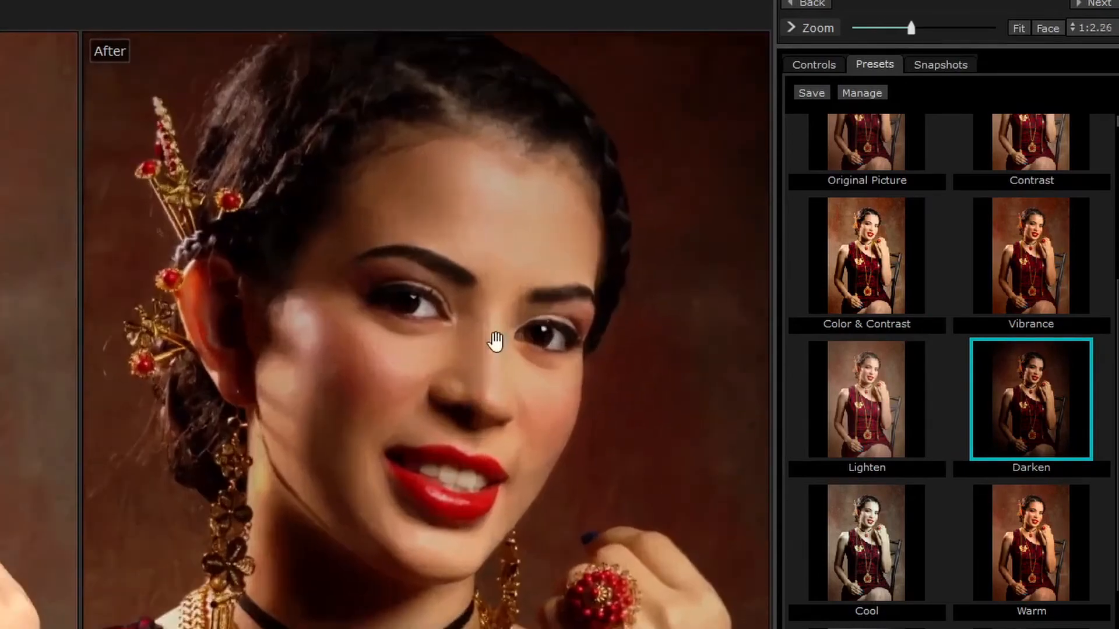
{"action": "scroll", "coordinate": [496, 342], "scroll_direction": "up", "scroll_amount": 1}
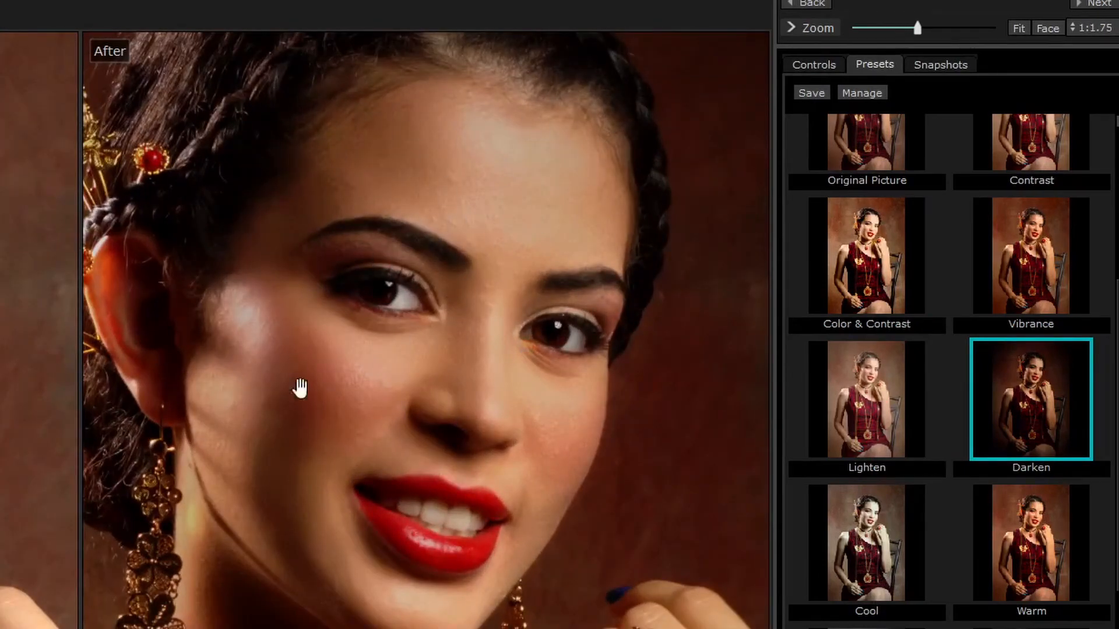
{"action": "scroll", "coordinate": [500, 314], "scroll_direction": "down", "scroll_amount": 4}
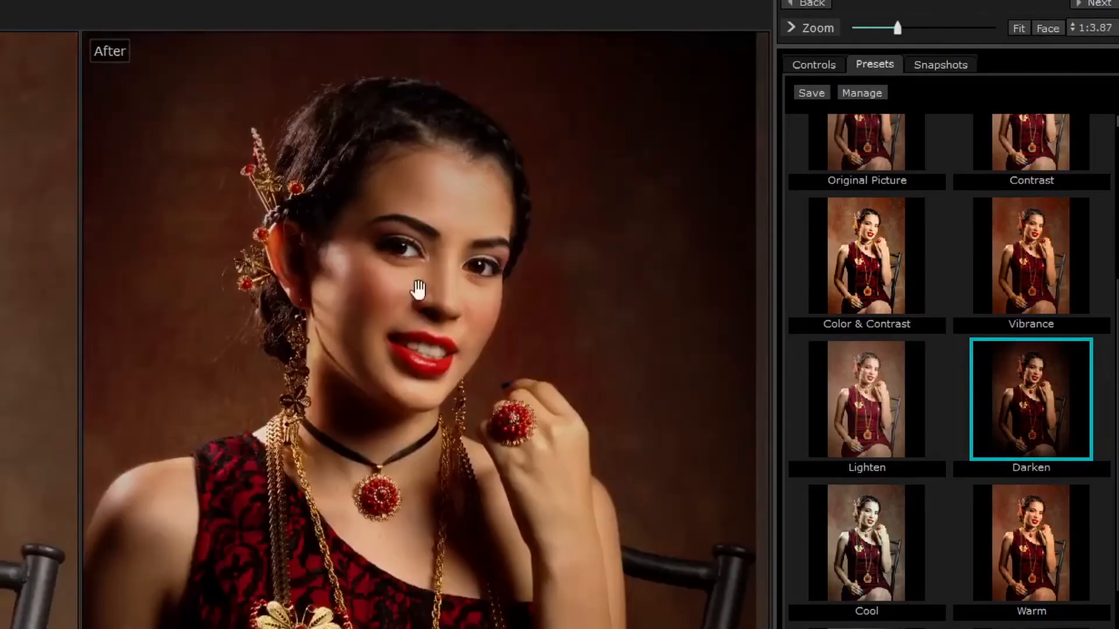
{"action": "scroll", "coordinate": [497, 341], "scroll_direction": "down", "scroll_amount": 2}
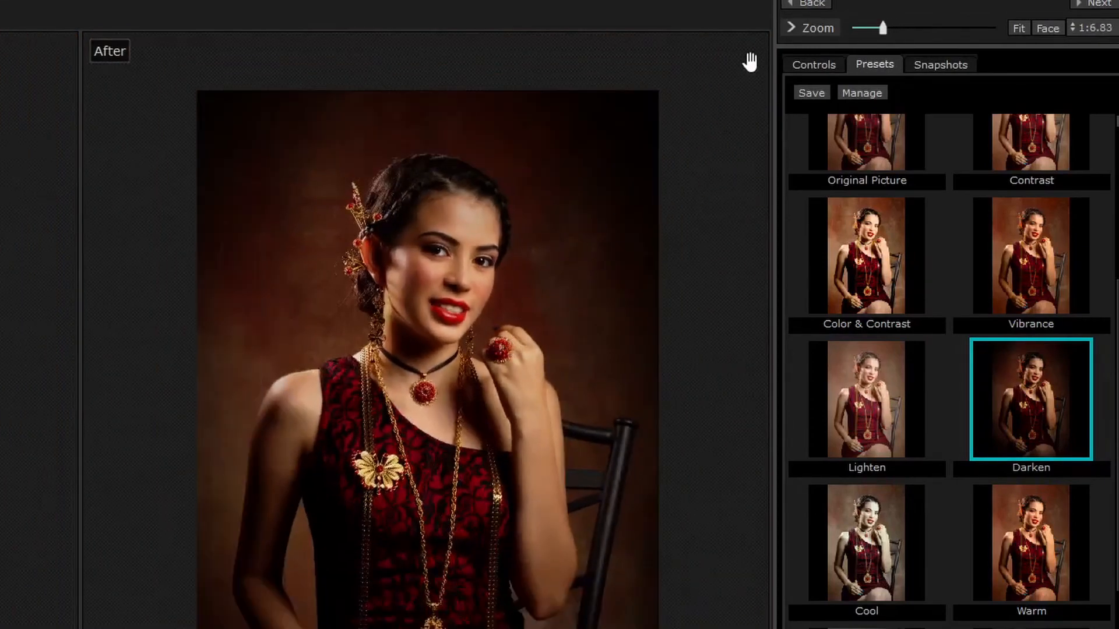
{"action": "left_click", "coordinate": [804, 68]}
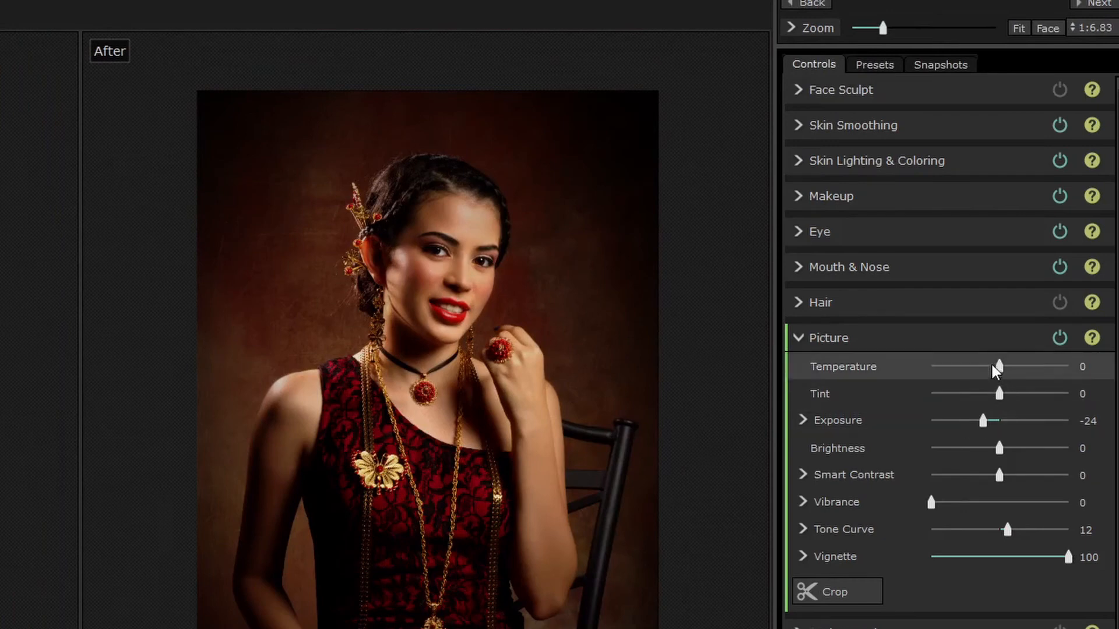
{"action": "mouse_move", "coordinate": [996, 370]}
{"action": "left_mouse_down"}
{"action": "mouse_move", "coordinate": [971, 369]}
{"action": "mouse_move", "coordinate": [989, 372]}
{"action": "left_mouse_up"}
{"action": "left_click_drag", "start_coordinate": [947, 379], "coordinate": [962, 379]}
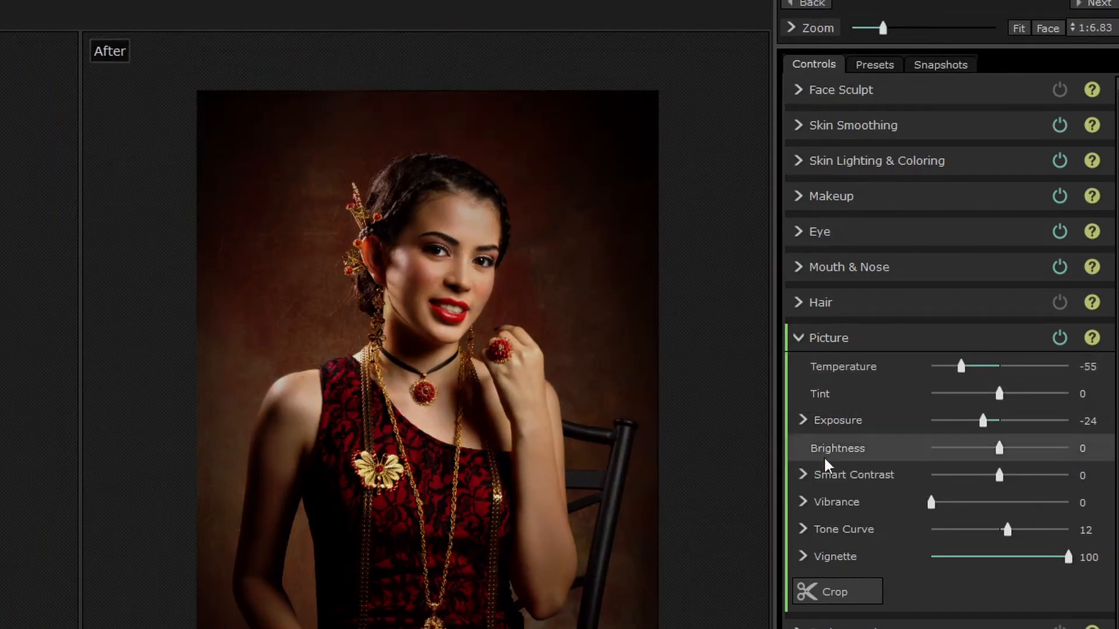
{"action": "left_click_drag", "start_coordinate": [1002, 450], "coordinate": [975, 424]}
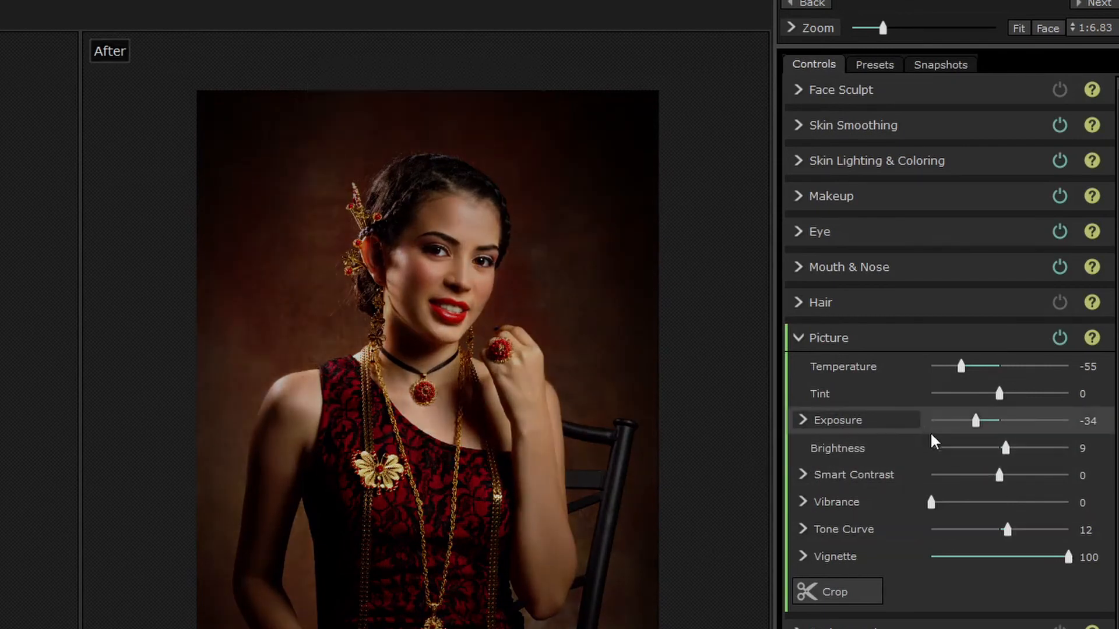
Compare the darkened portrait with the original, both close up on the face and in full.
{"action": "scroll", "coordinate": [499, 397], "scroll_direction": "up", "scroll_amount": 1}
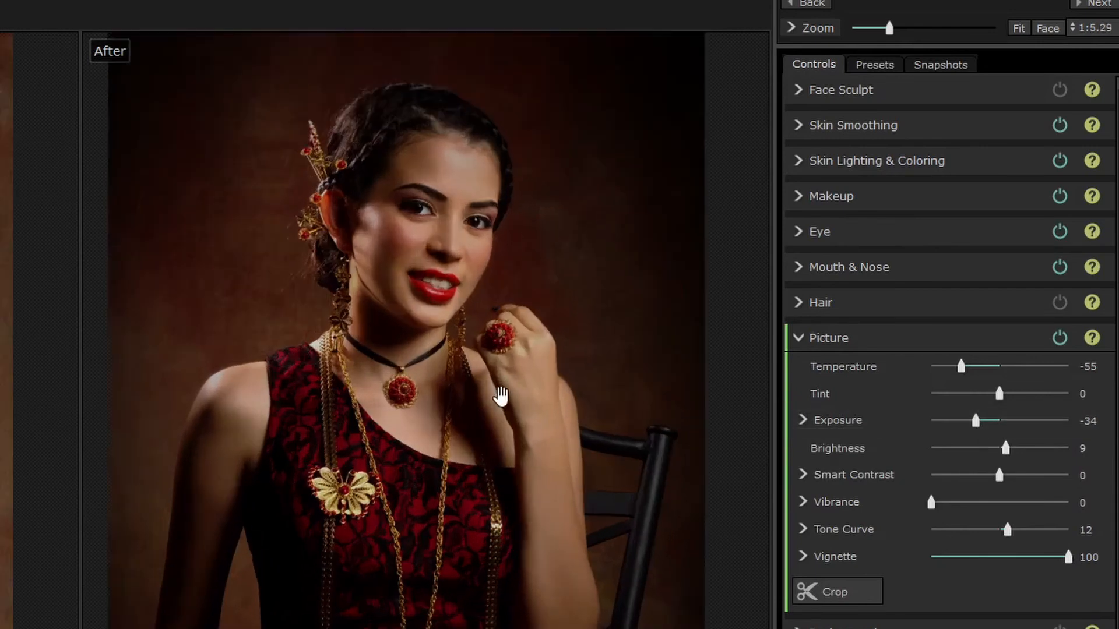
{"action": "scroll", "coordinate": [493, 414], "scroll_direction": "down", "scroll_amount": 2}
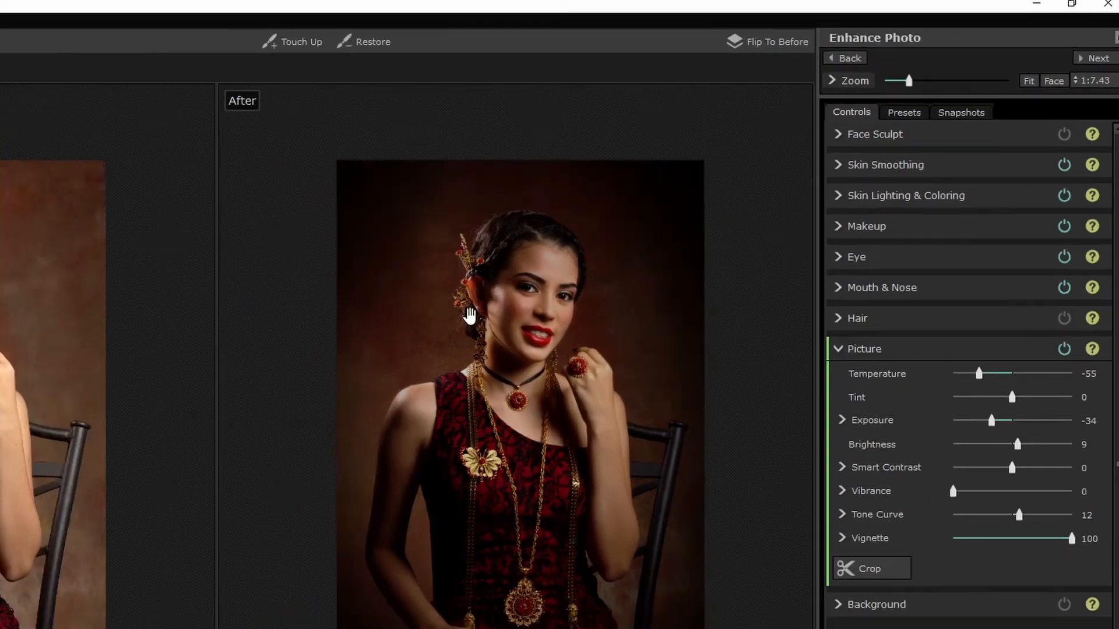
{"action": "scroll", "coordinate": [367, 309], "scroll_direction": "up", "scroll_amount": 3}
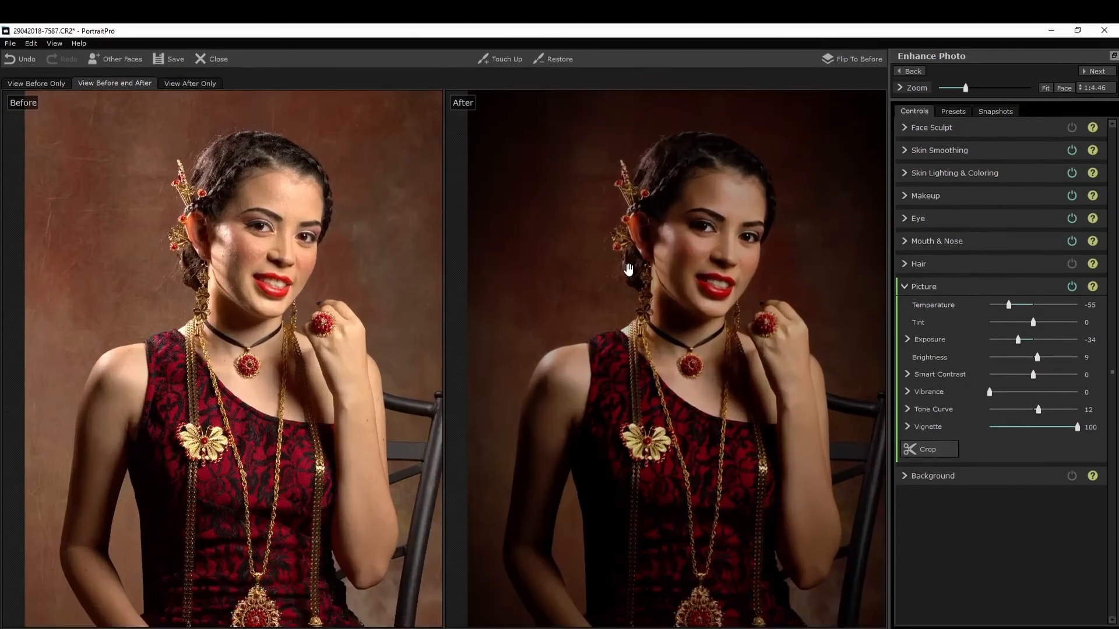
{"action": "scroll", "coordinate": [723, 263], "scroll_direction": "up", "scroll_amount": 3}
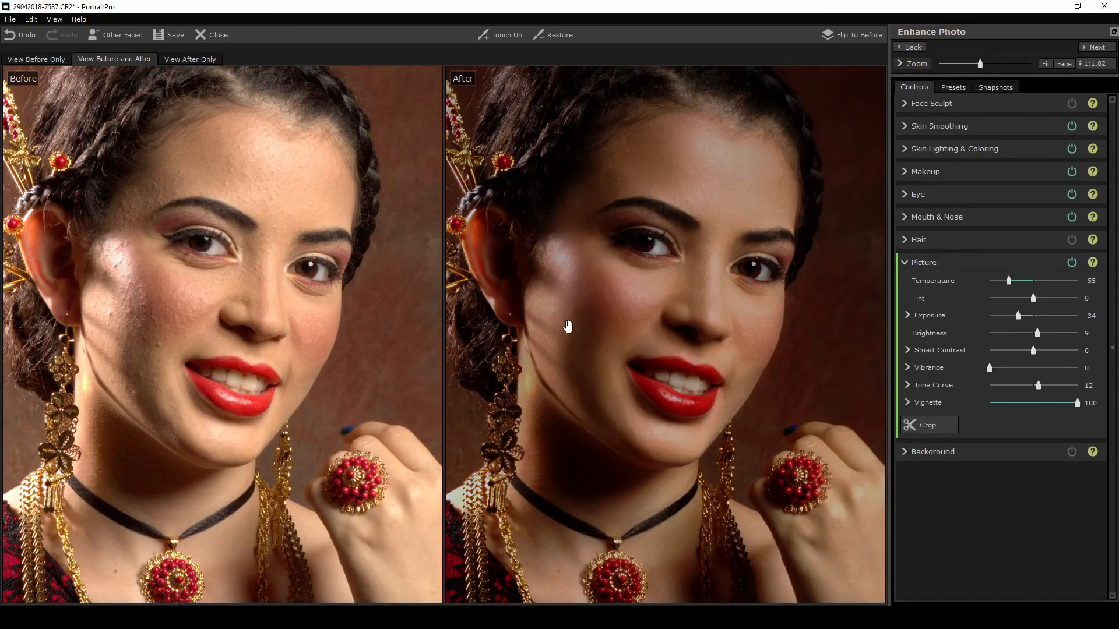
{"action": "scroll", "coordinate": [606, 318], "scroll_direction": "down", "scroll_amount": 3}
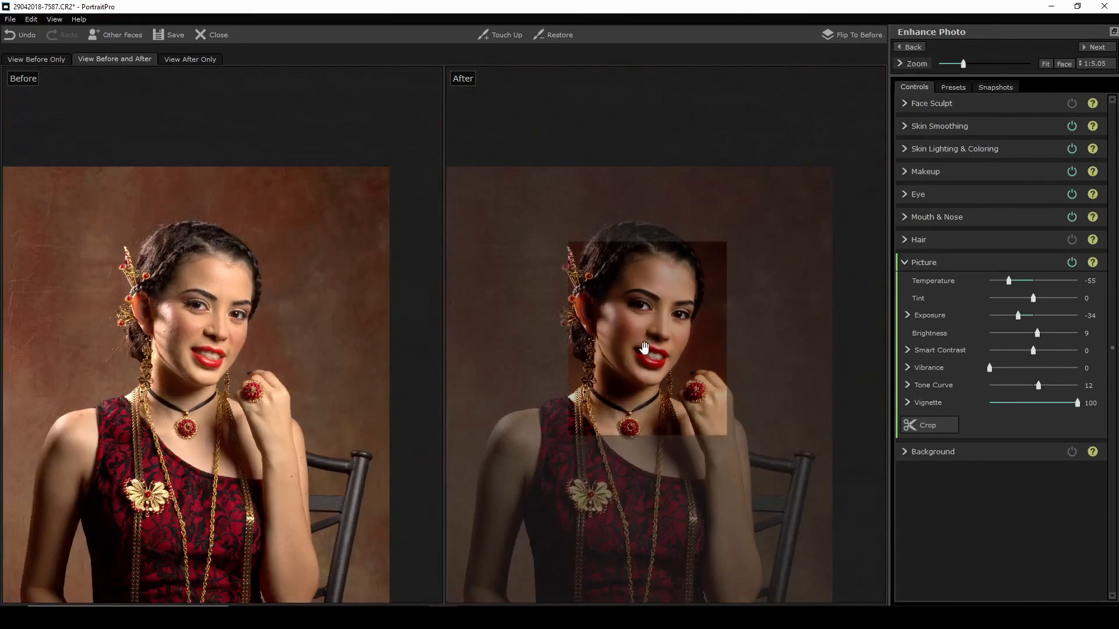
{"action": "scroll", "coordinate": [637, 339], "scroll_direction": "down", "scroll_amount": 1}
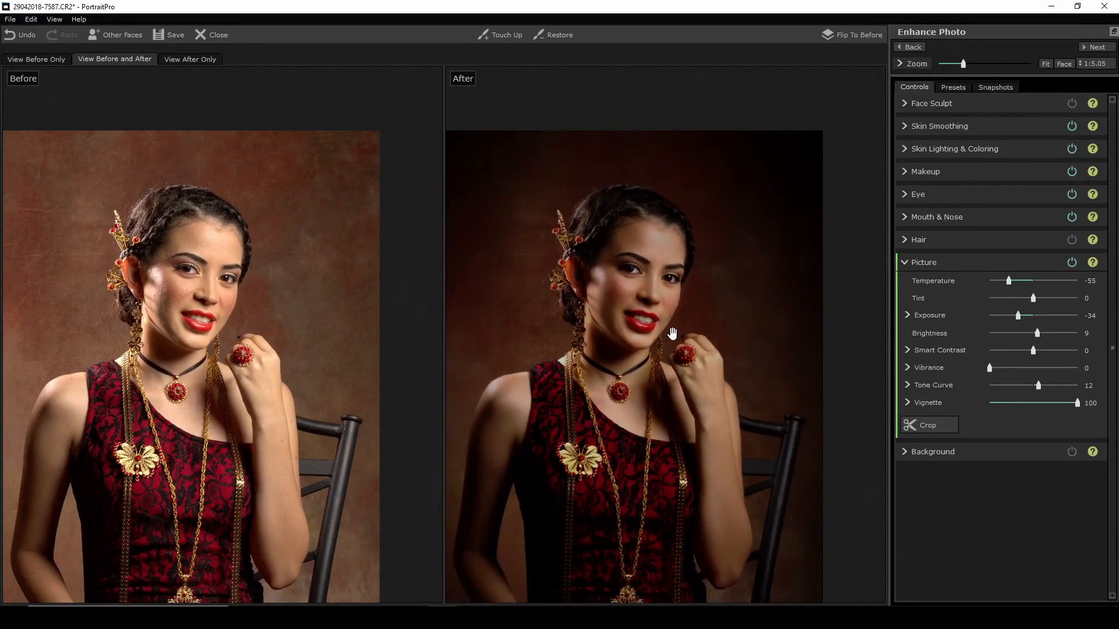
{"action": "scroll", "coordinate": [673, 323], "scroll_direction": "up", "scroll_amount": 4}
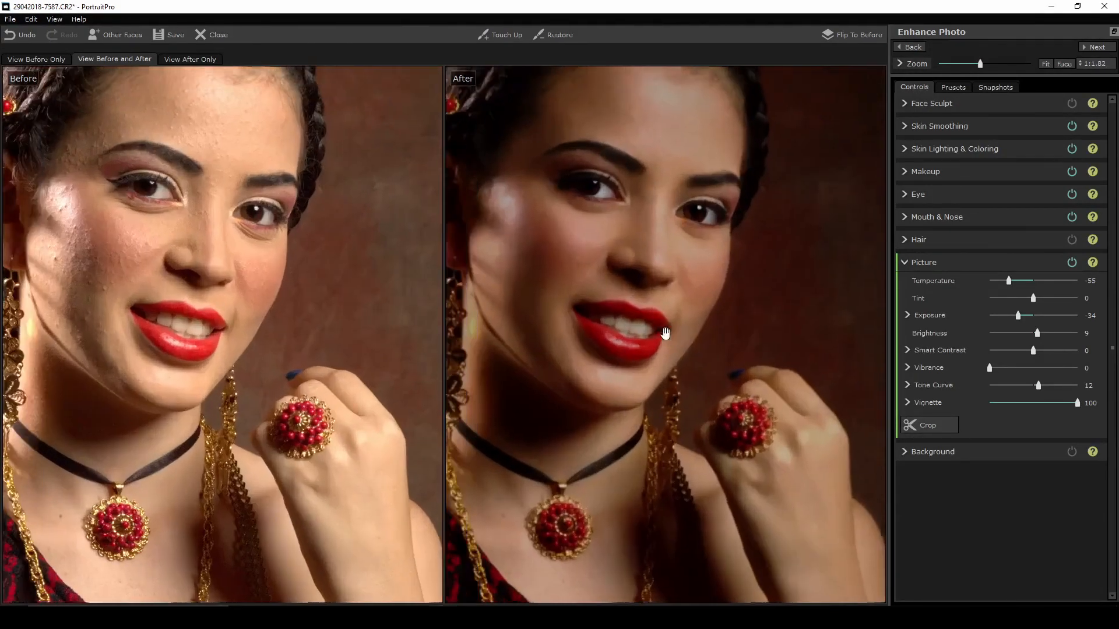
{"action": "left_click_drag", "start_coordinate": [666, 333], "coordinate": [687, 347]}
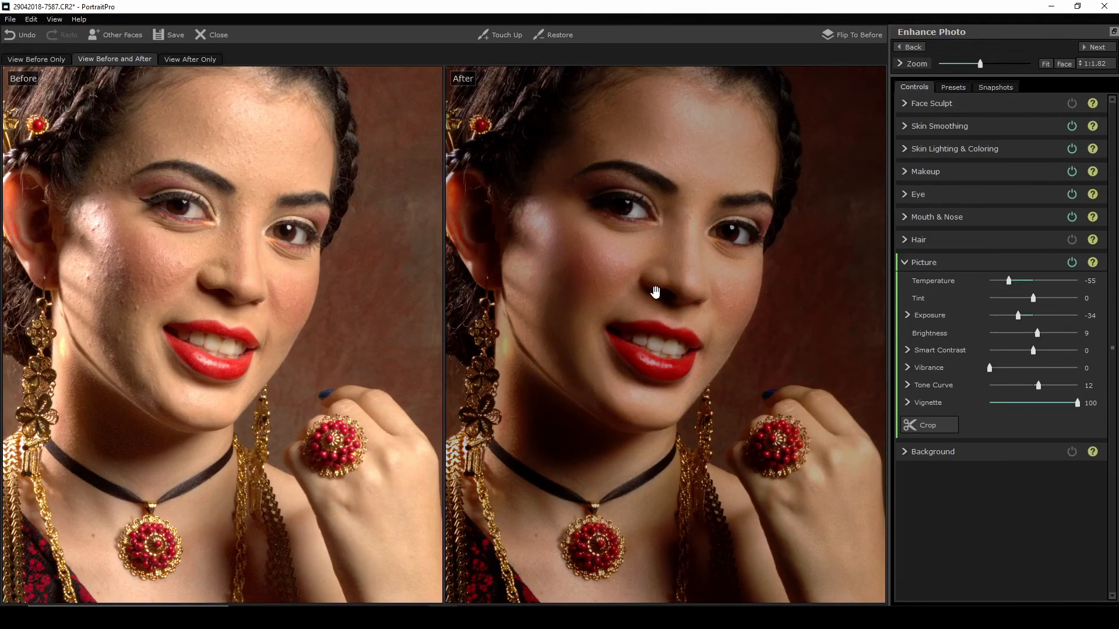
{"action": "scroll", "coordinate": [655, 291], "scroll_direction": "down", "scroll_amount": 5}
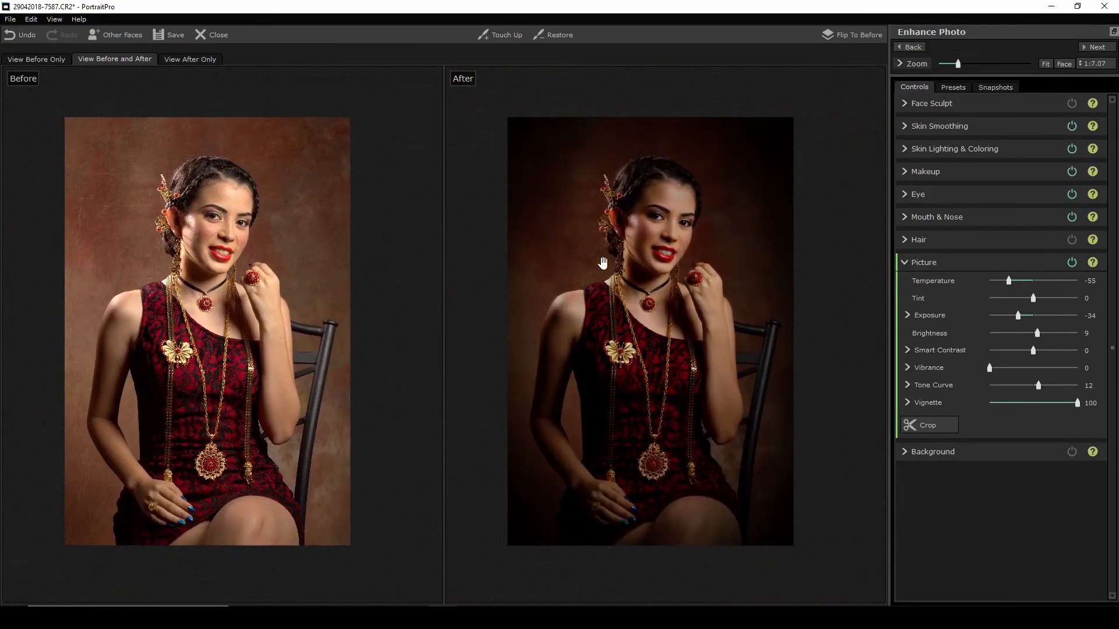
Start saving the retouched portrait as a JPEG at quality 100.
{"action": "left_click", "coordinate": [178, 41]}
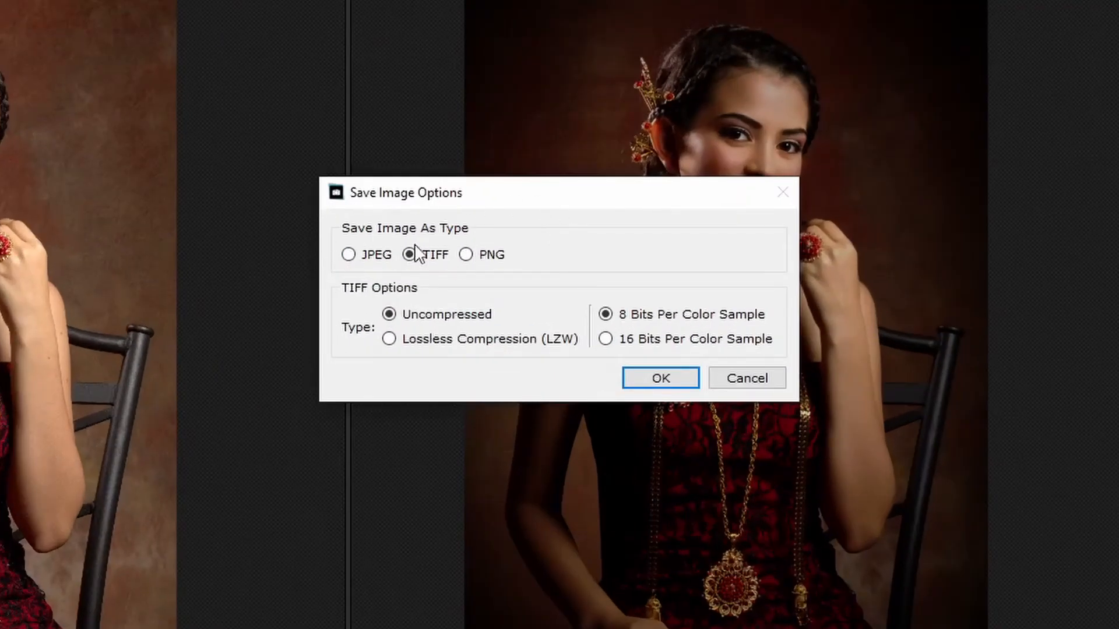
{"action": "left_click", "coordinate": [349, 255]}
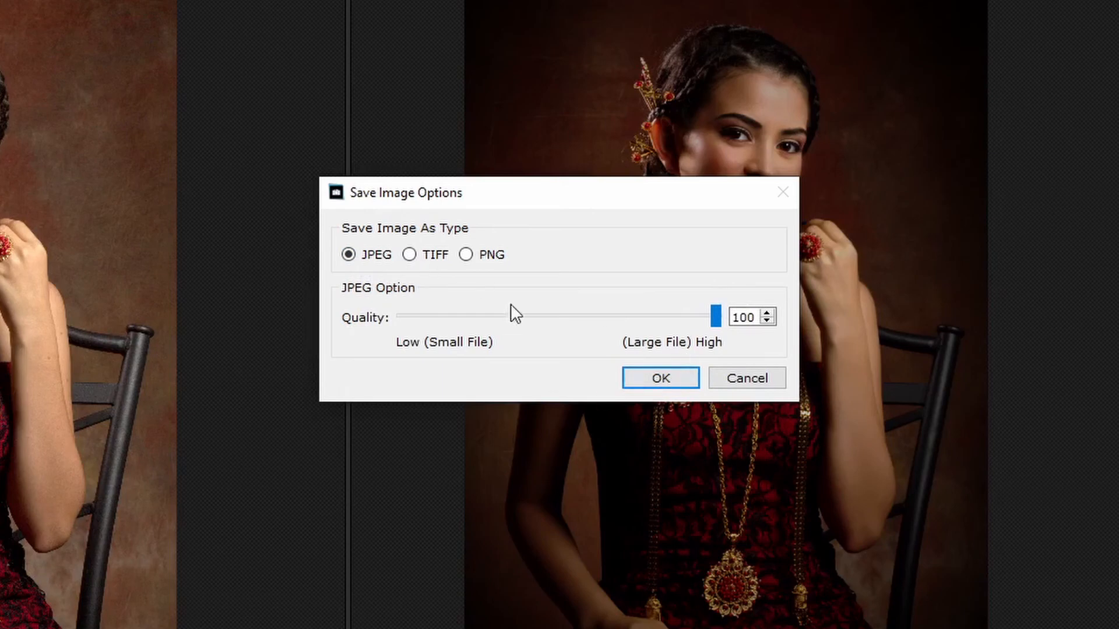
{"action": "left_click", "coordinate": [662, 380]}
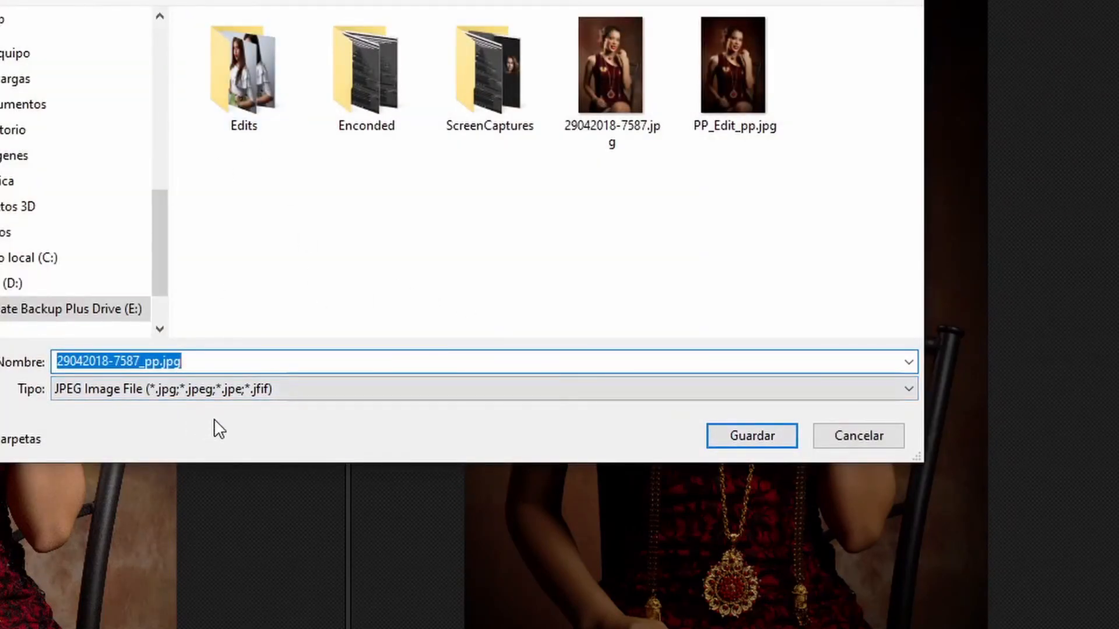
{"action": "type", "text": "pp"}
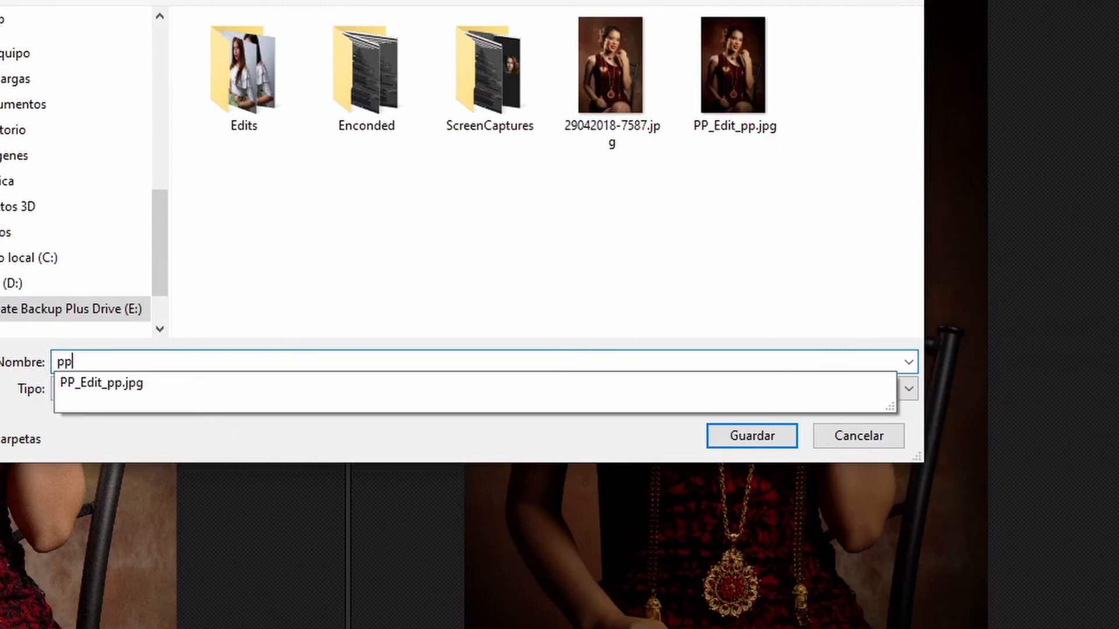
{"action": "type", "text": "_eDI:"}
{"action": "key", "text": "BackSpace"}
{"action": "type", "text": "_2"}
{"action": "key", "text": "BackSpace"}
{"action": "key", "text": "BackSpace"}
{"action": "key", "text": "BackSpace"}
{"action": "key", "text": "BackSpace"}
{"action": "key", "text": "BackSpace"}
{"action": "key", "text": "BackSpace"}
{"action": "key", "text": "BackSpace"}
{"action": "key", "text": "BackSpace"}
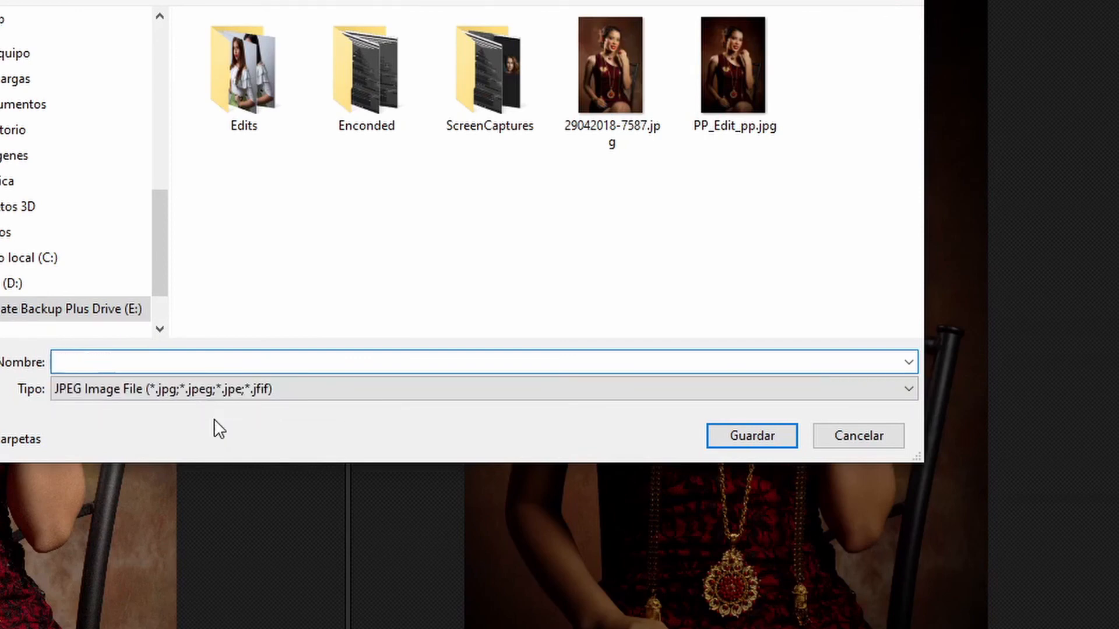
Name the file PP_Edit_2 and save it.
{"action": "type", "text": "PP_"}
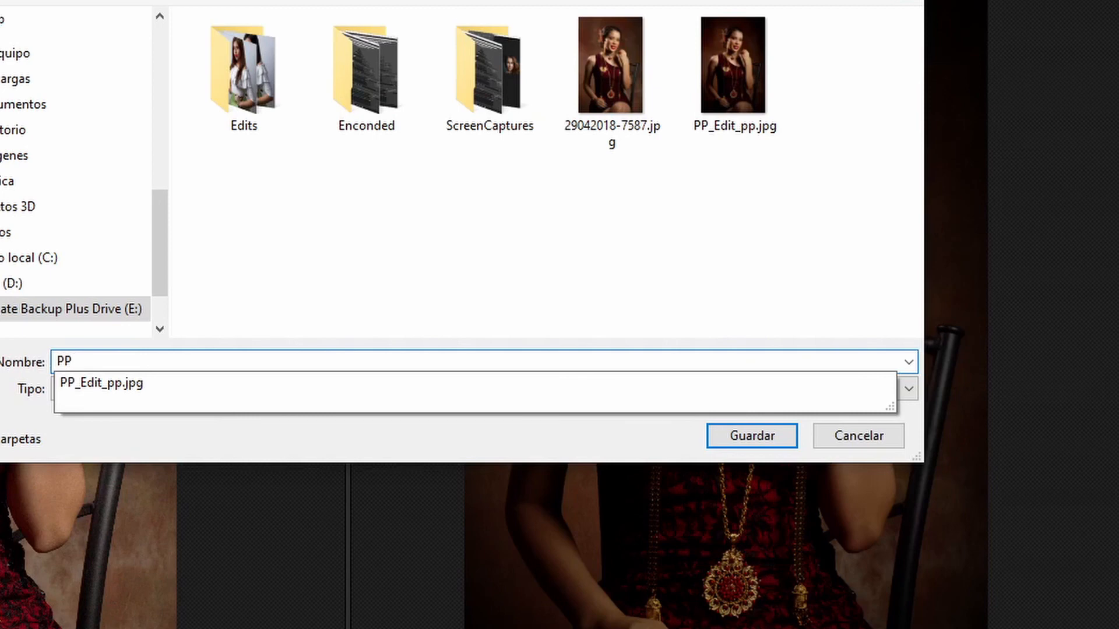
{"action": "type", "text": "Edit_2"}
{"action": "key", "text": "Return"}
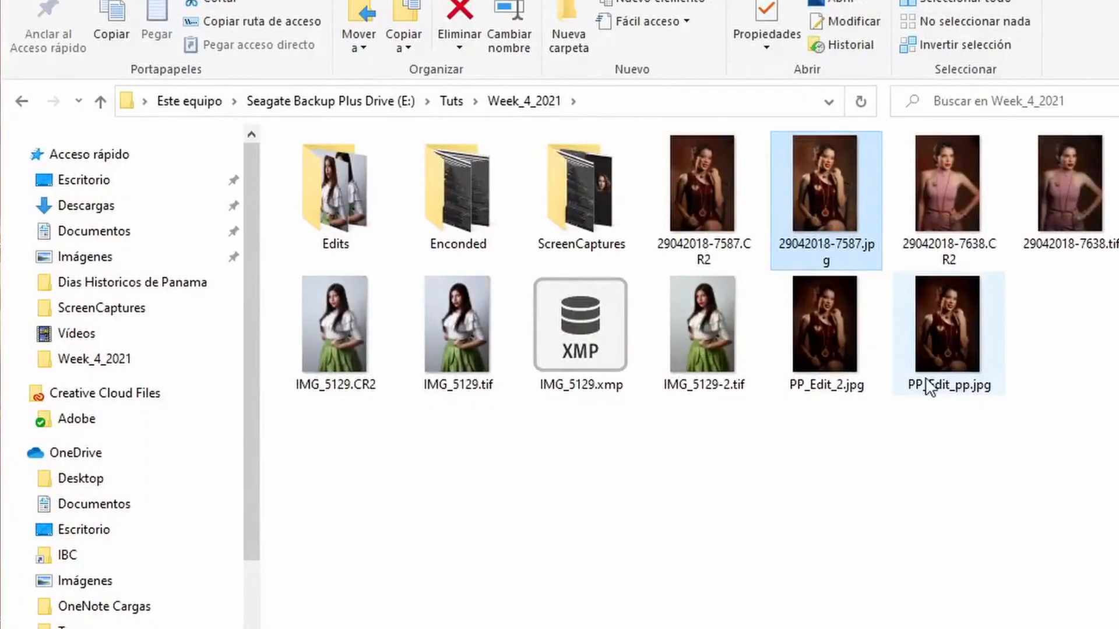
Open PP_Edit_2.jpg from the Week_4_2021 folder in File Explorer and flip between it and the neighbouring picture.
{"action": "double_click", "coordinate": [793, 336]}
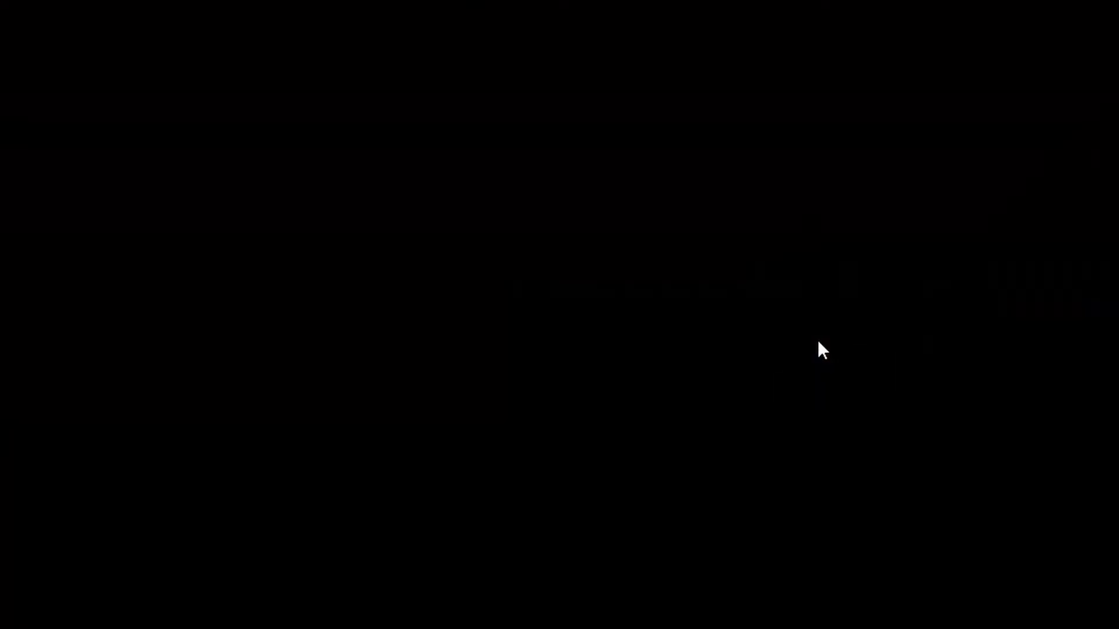
{"action": "key", "text": "Right"}
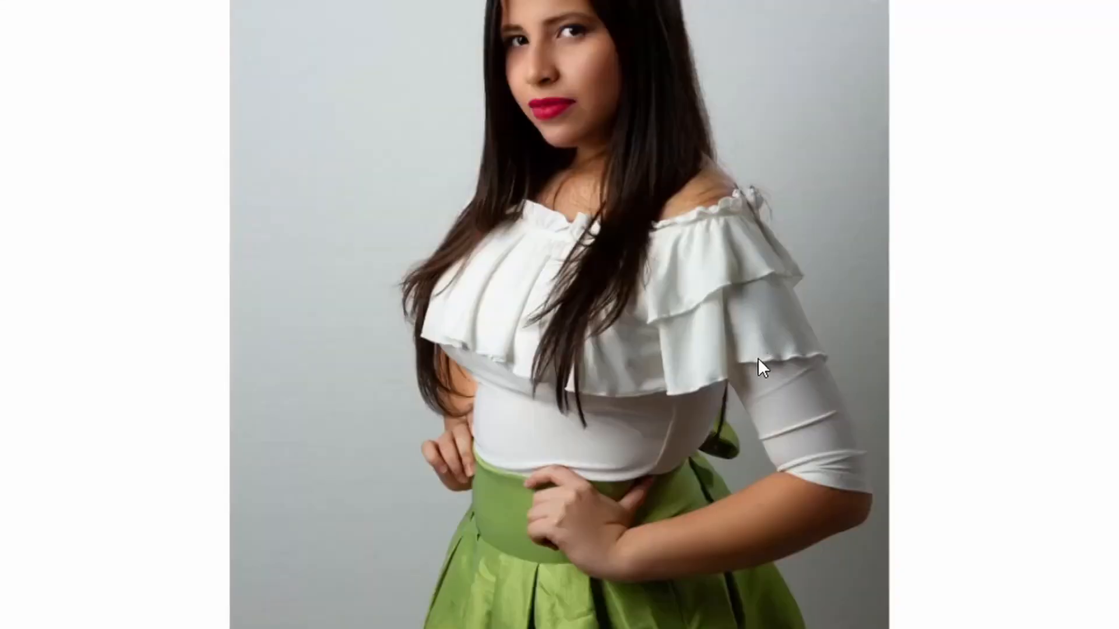
{"action": "key", "text": "Left"}
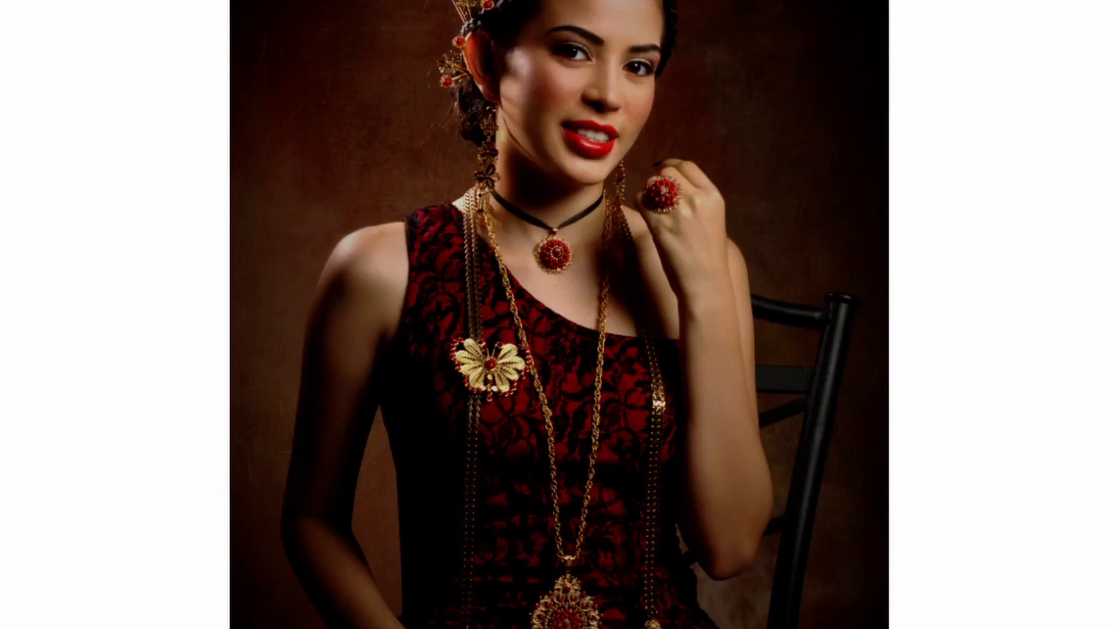
{"action": "key", "text": "Right"}
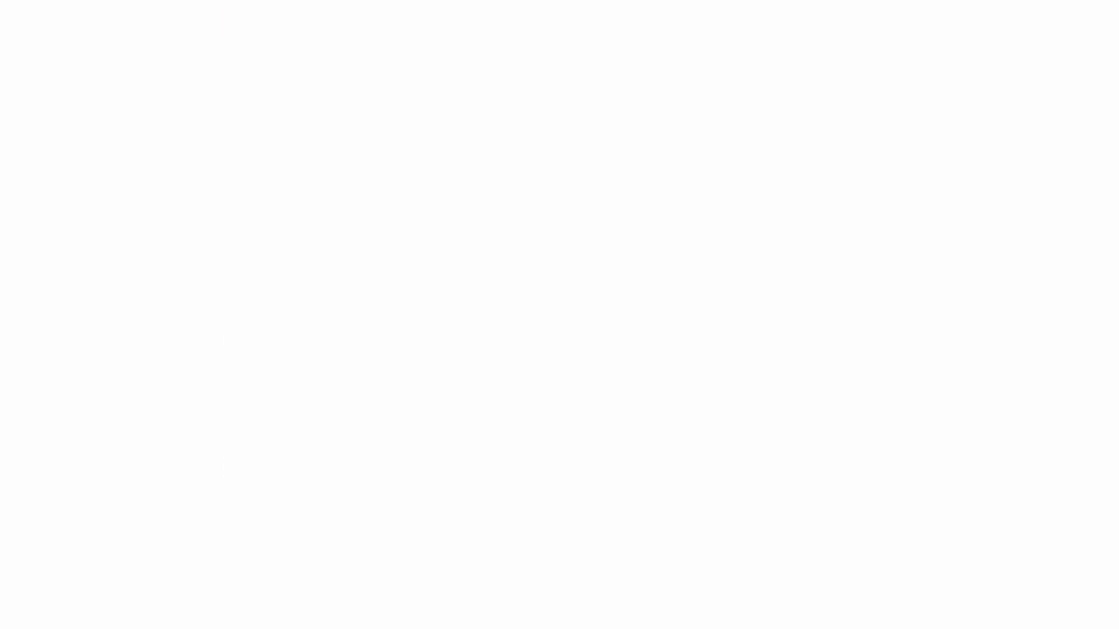